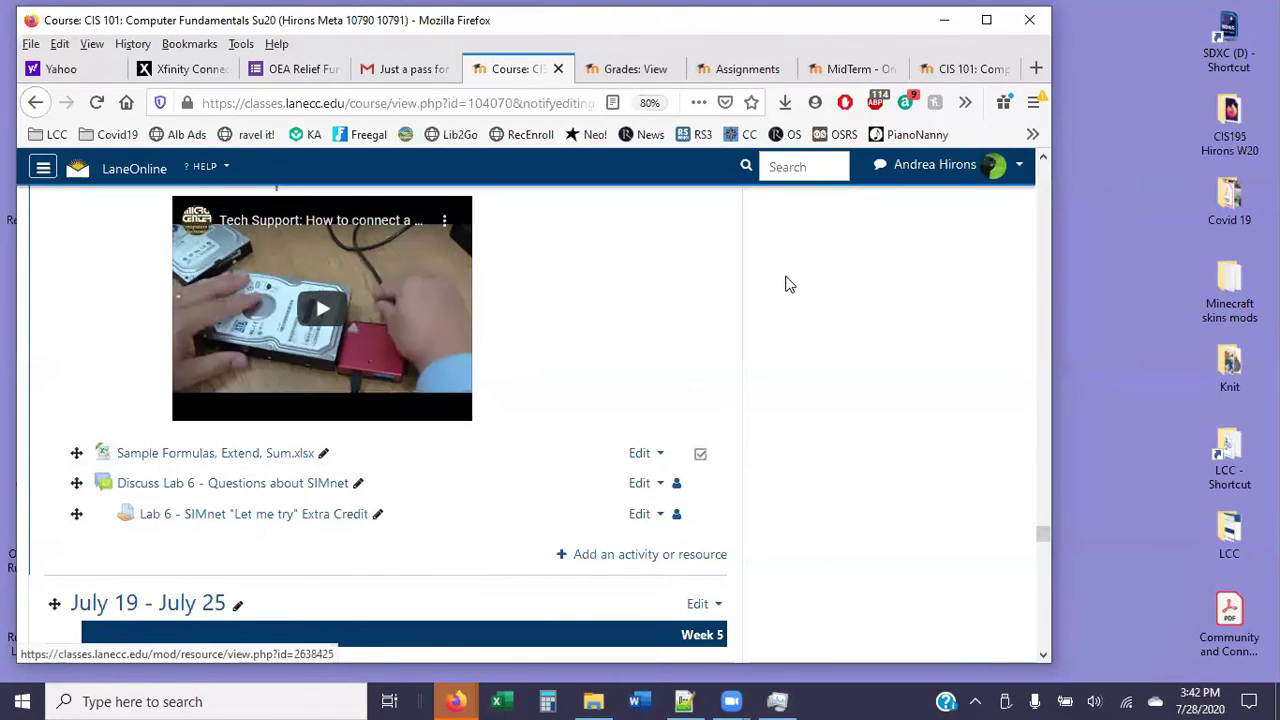
# - Open the downloaded workbook Sample Formulas, Extend, Sum.xlsx and reposition its window
pyautogui.click(785, 103)
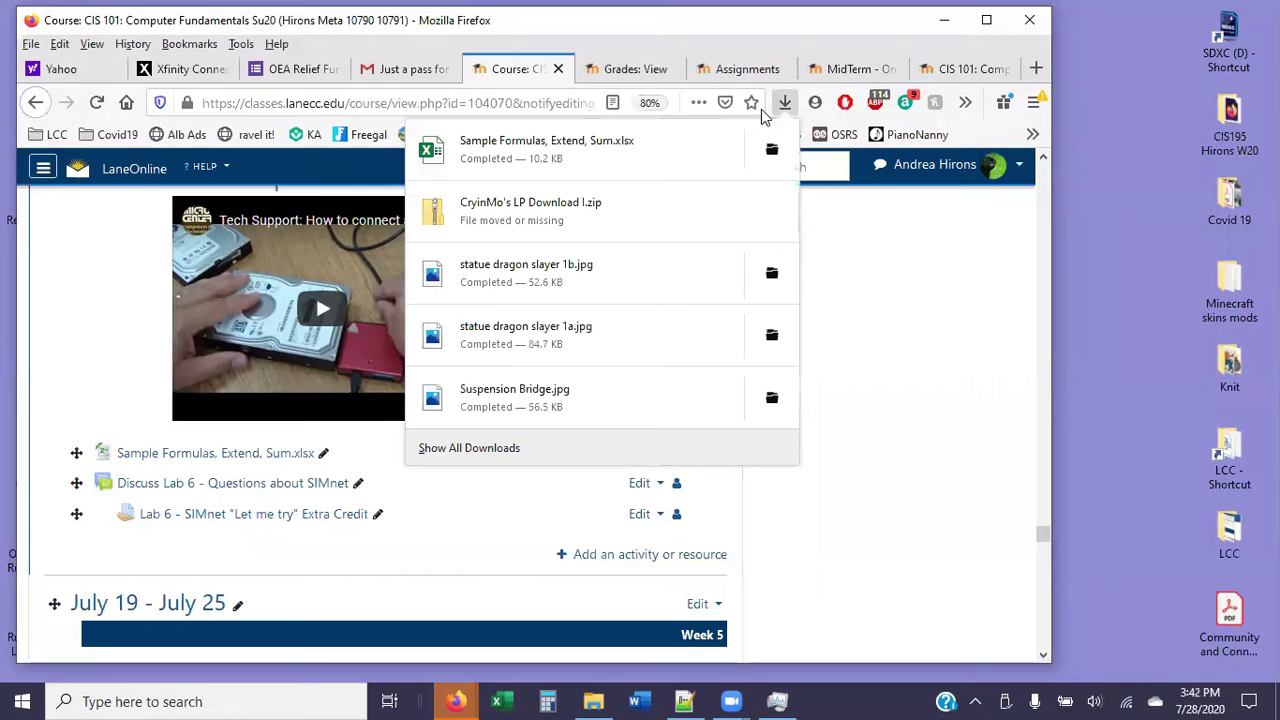
pyautogui.click(590, 148)
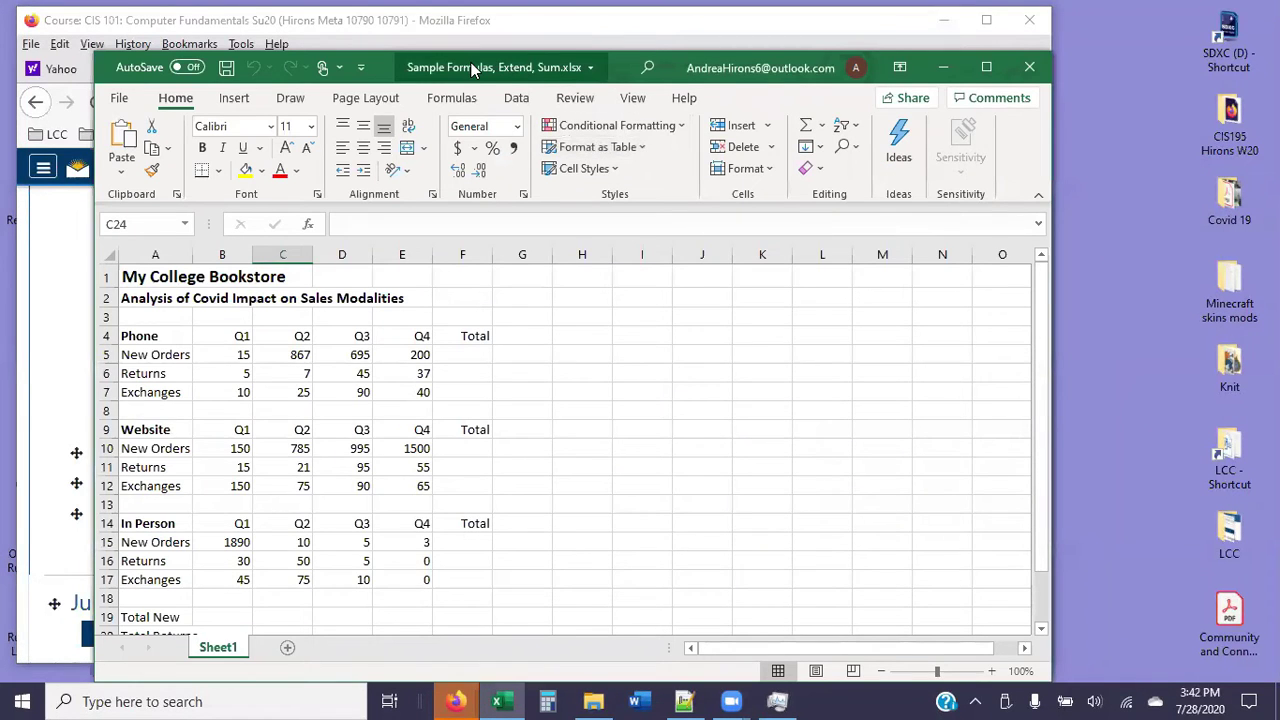
pyautogui.moveTo(472, 67); pyautogui.dragTo(550, 55)
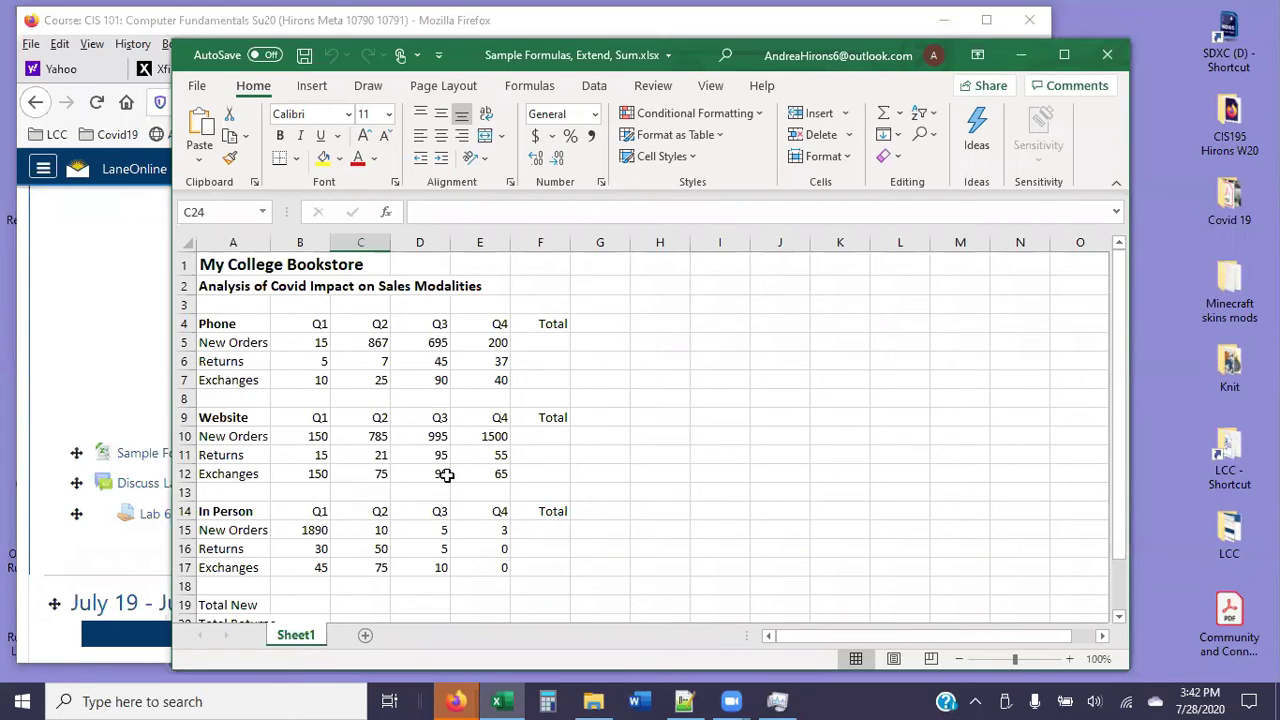
# - Examine the sheet's layout: the Phone, Website and In Person sections and their Q1 to Q4 column headings
pyautogui.scroll(-2, 446, 475)
pyautogui.scroll(2, 449, 474)
pyautogui.click(538, 343)
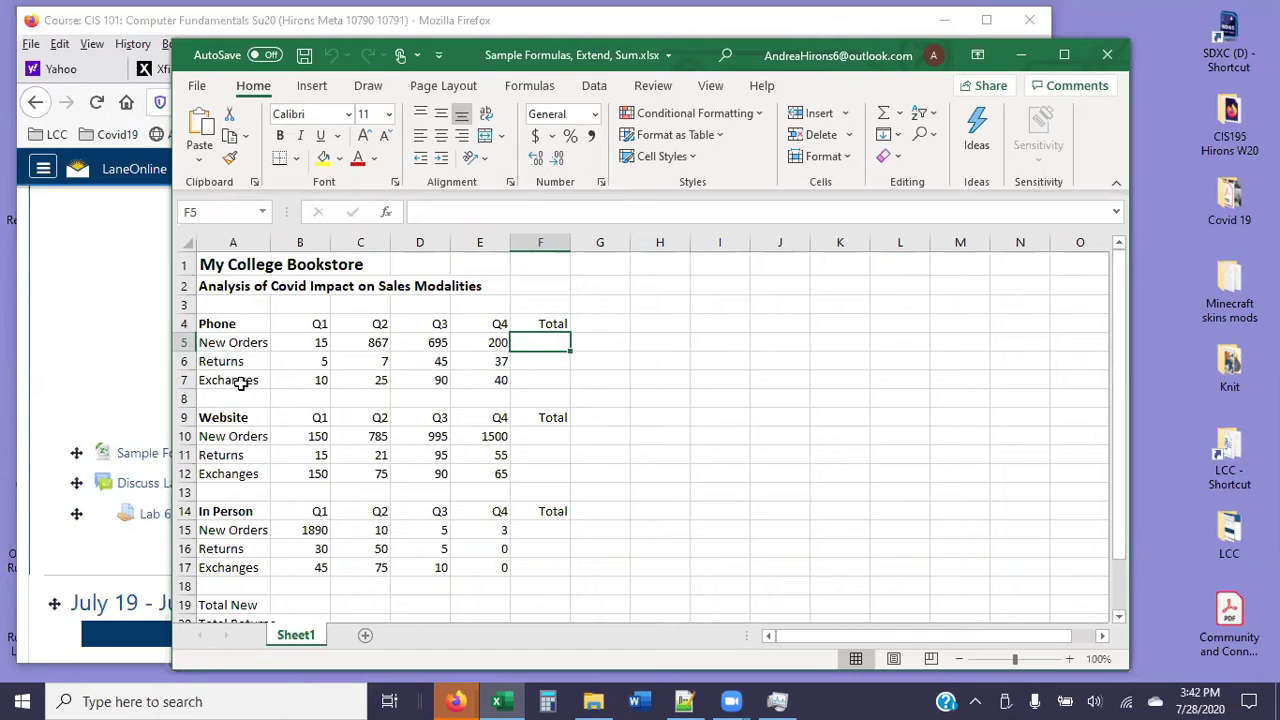
pyautogui.click(230, 419)
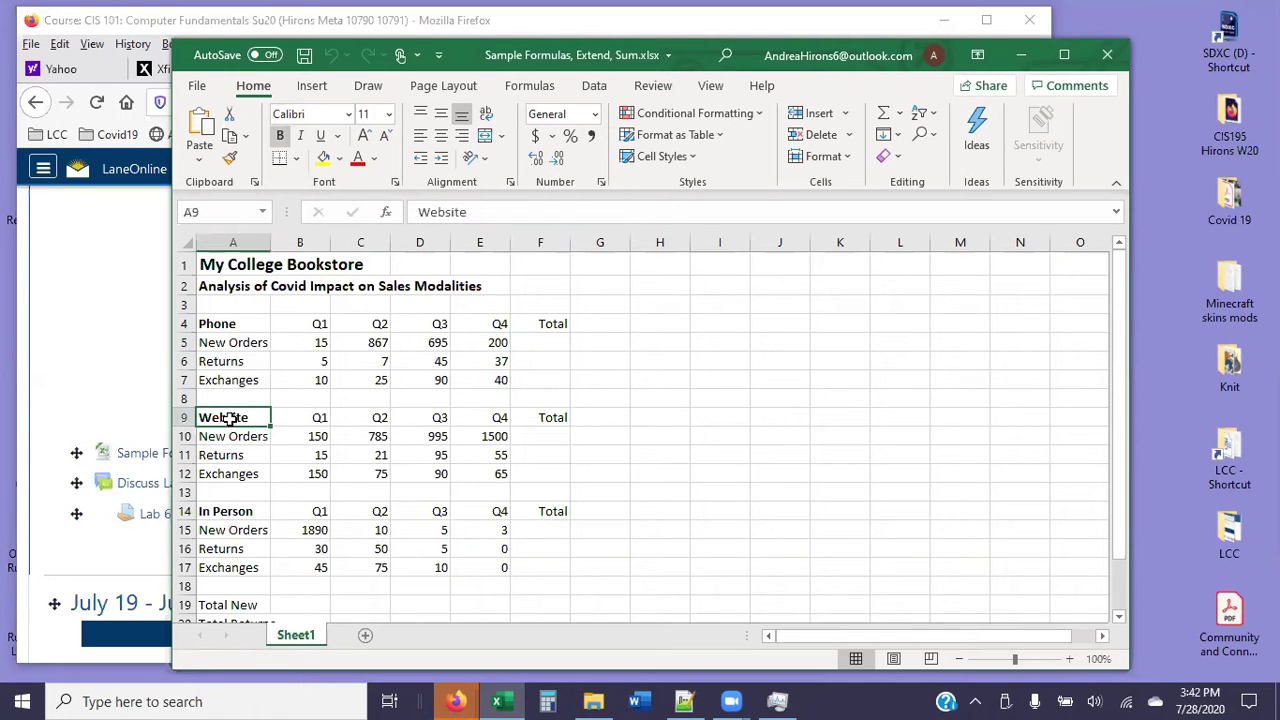
pyautogui.click(238, 512)
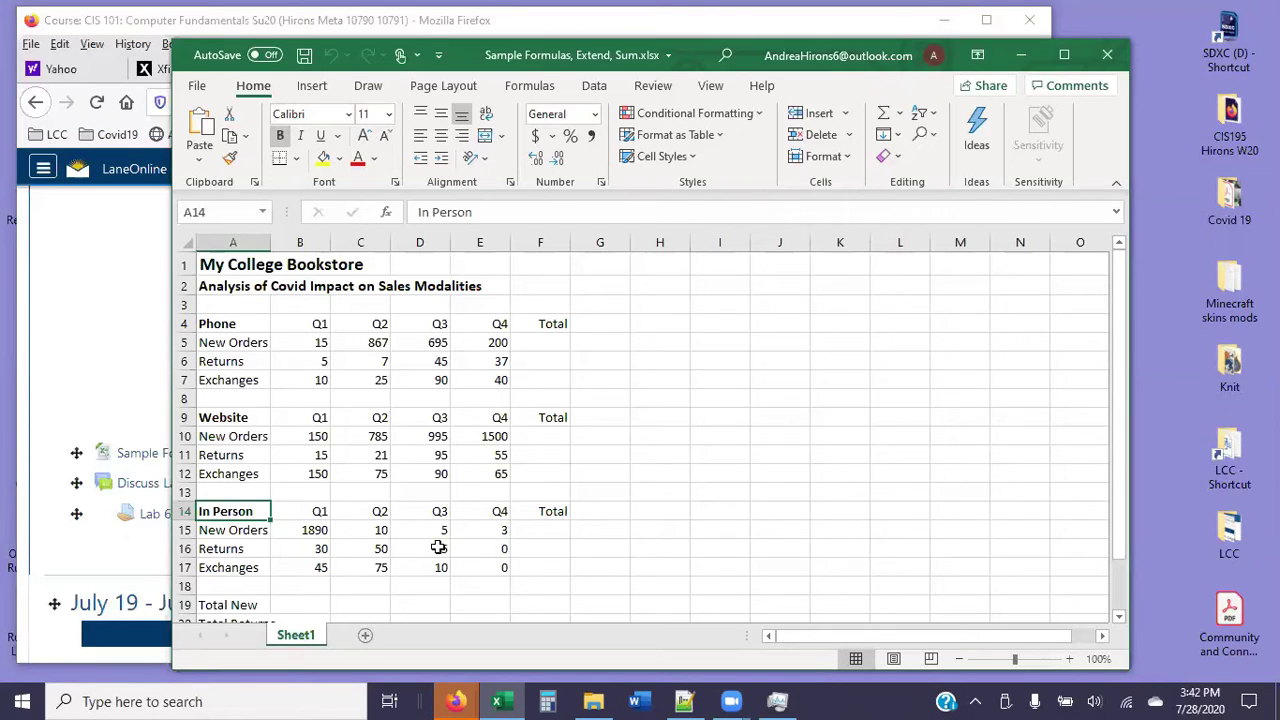
pyautogui.click(550, 342)
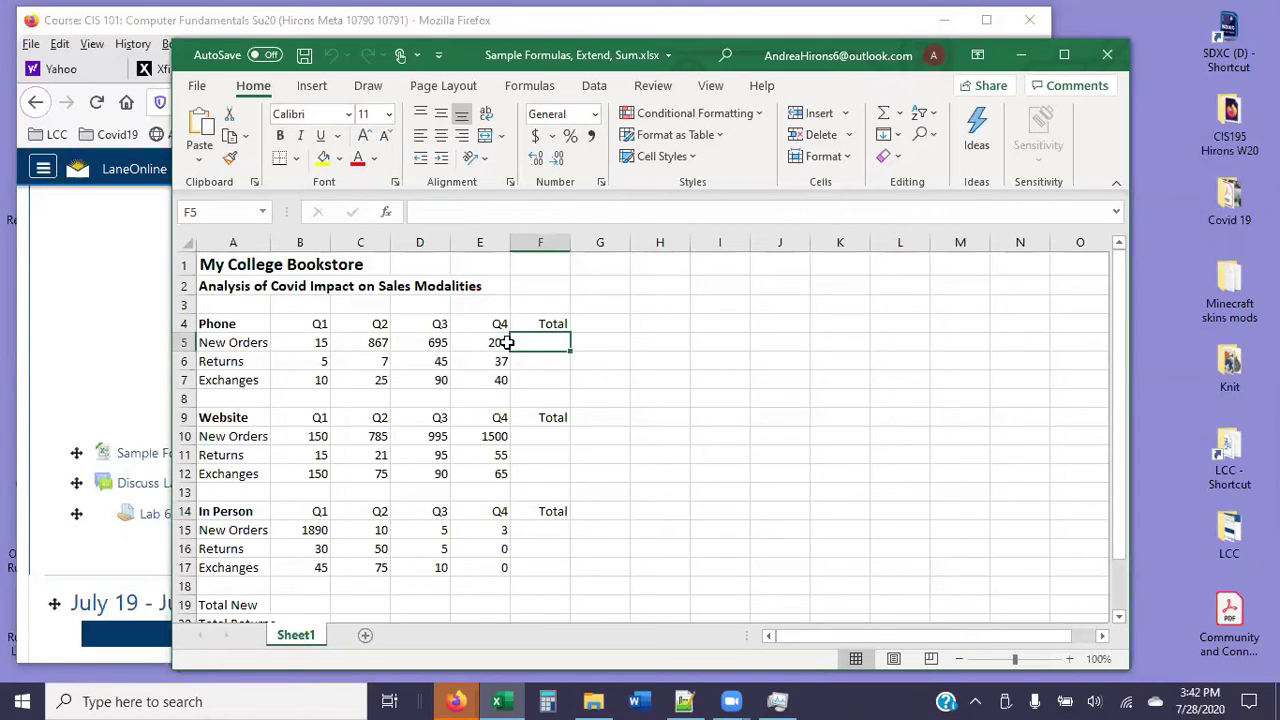
pyautogui.click(318, 324)
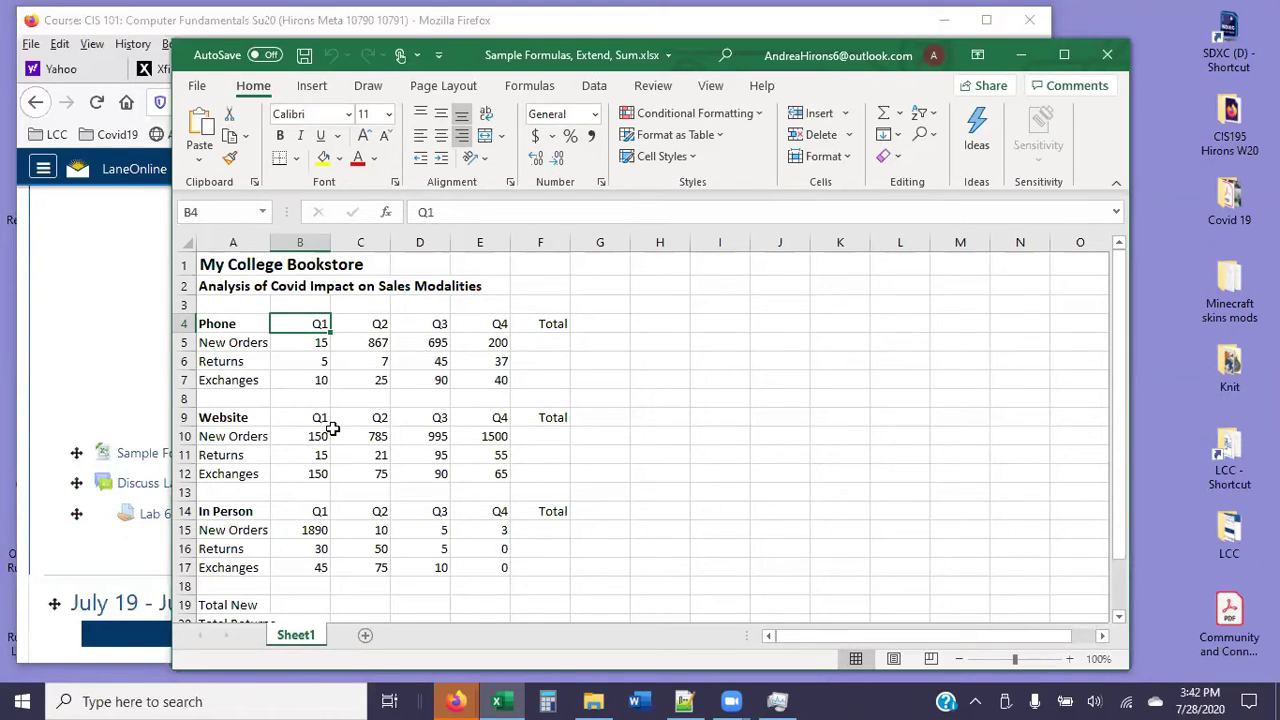
pyautogui.click(378, 324)
pyautogui.click(446, 326)
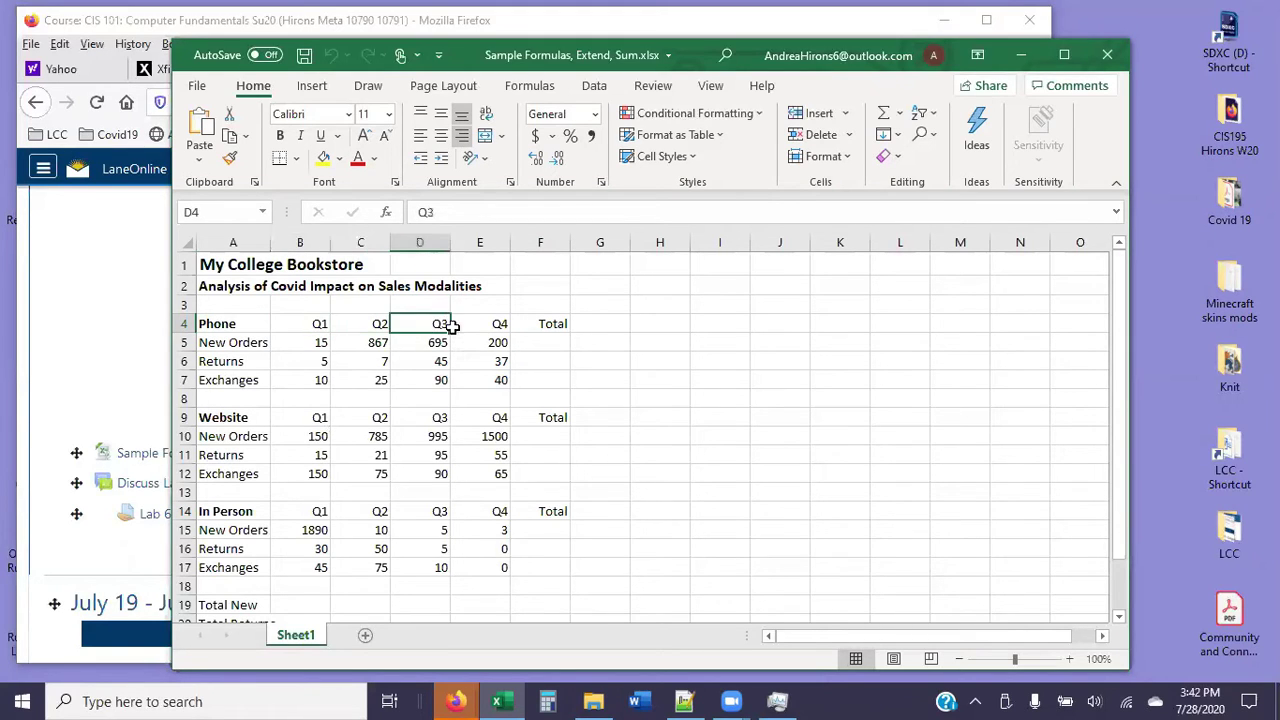
pyautogui.click(484, 325)
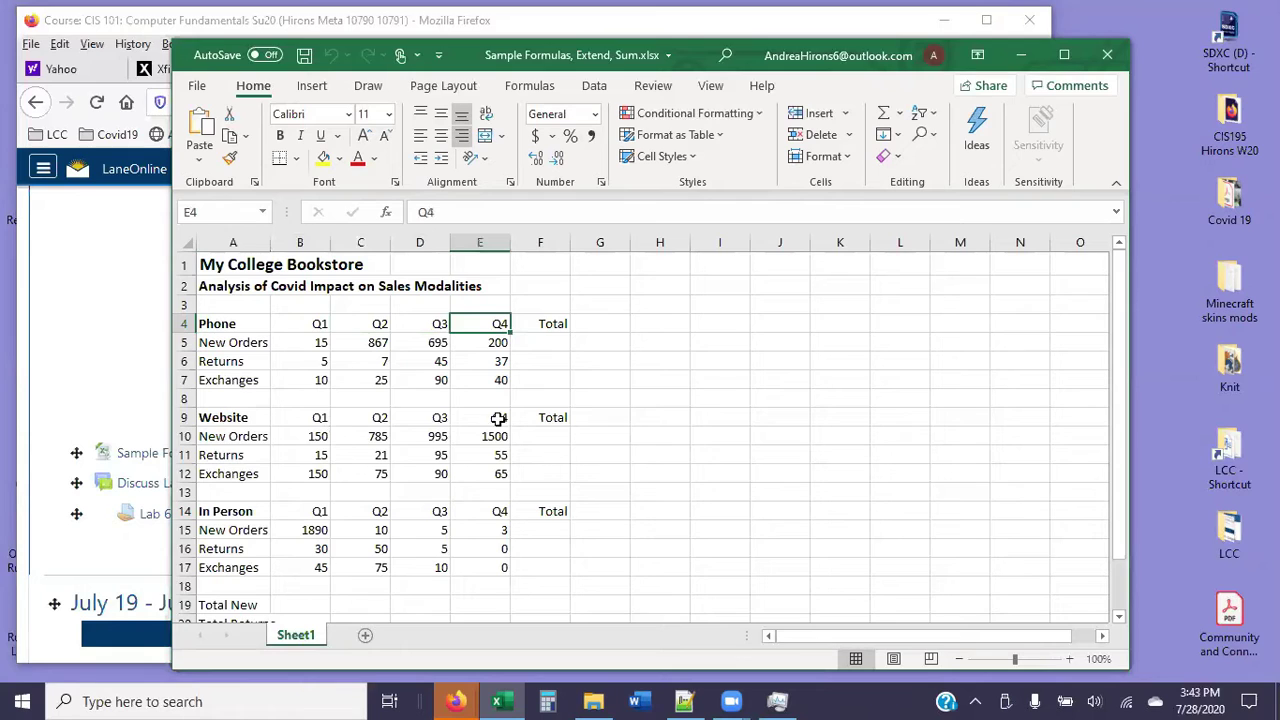
pyautogui.click(304, 326)
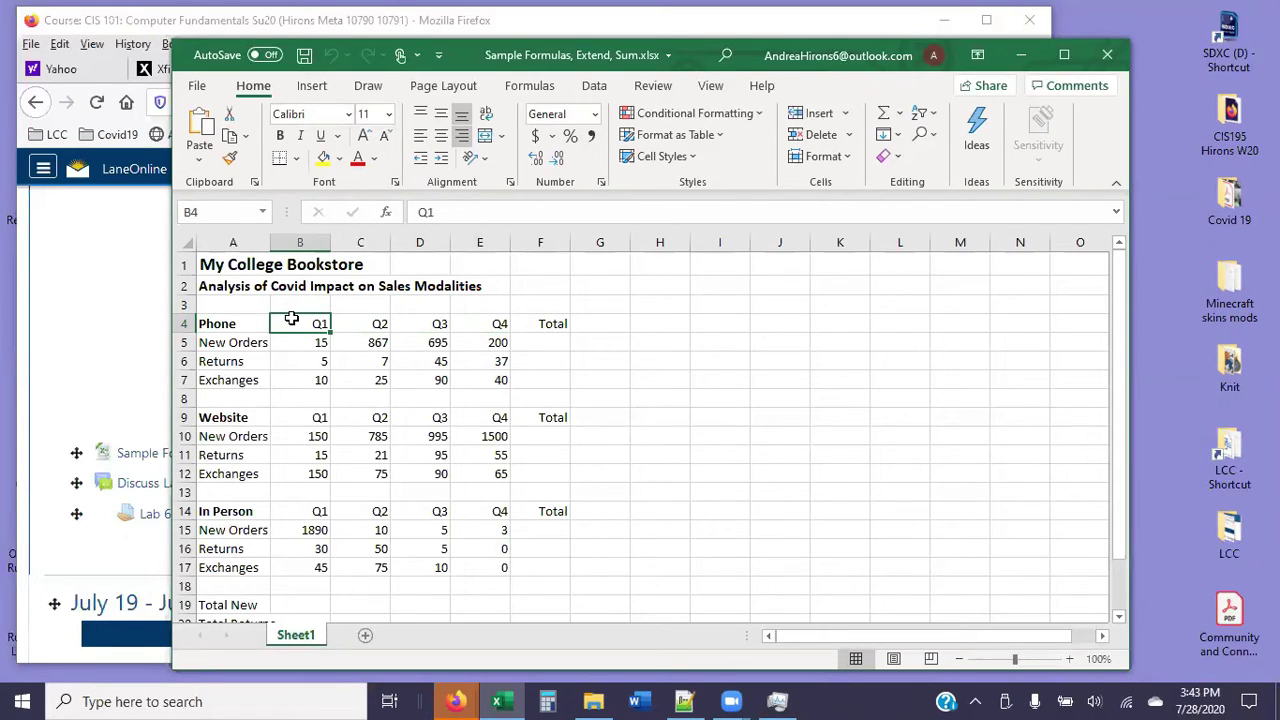
pyautogui.click(368, 322)
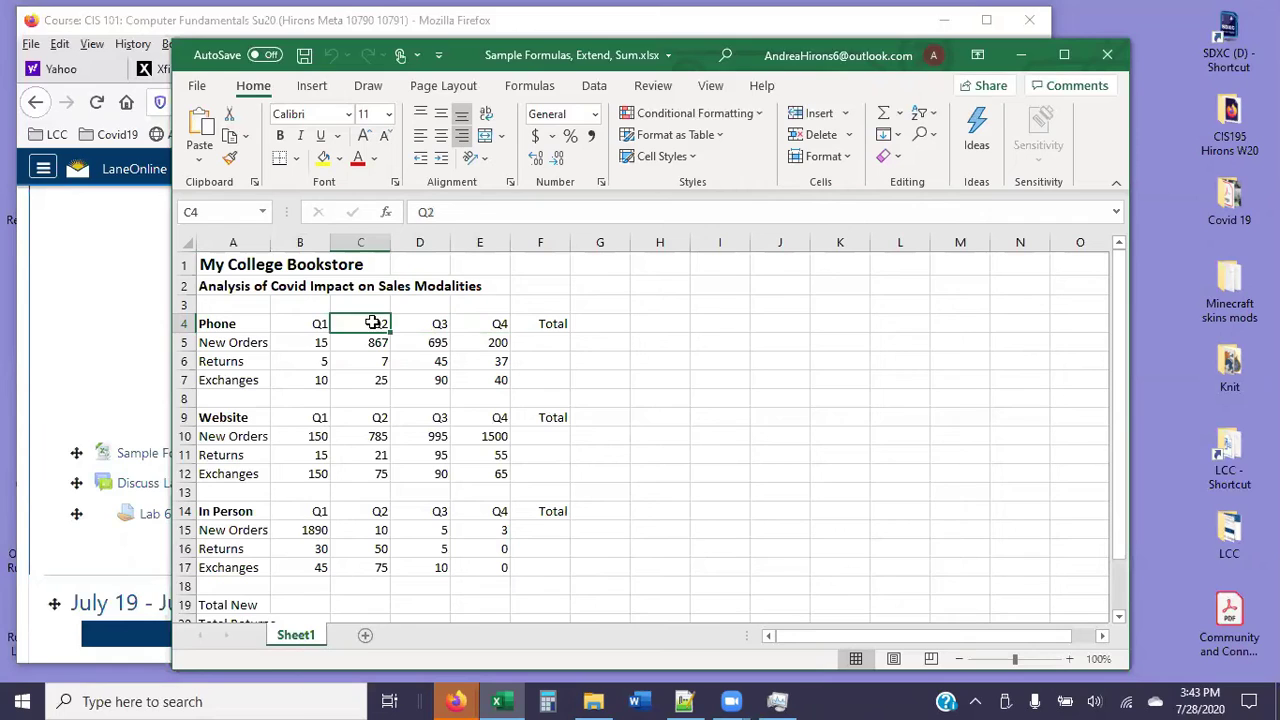
pyautogui.click(427, 322)
pyautogui.click(488, 322)
# - Total the Phone new orders in F5 with AutoSum over B5:E5
pyautogui.click(540, 342)
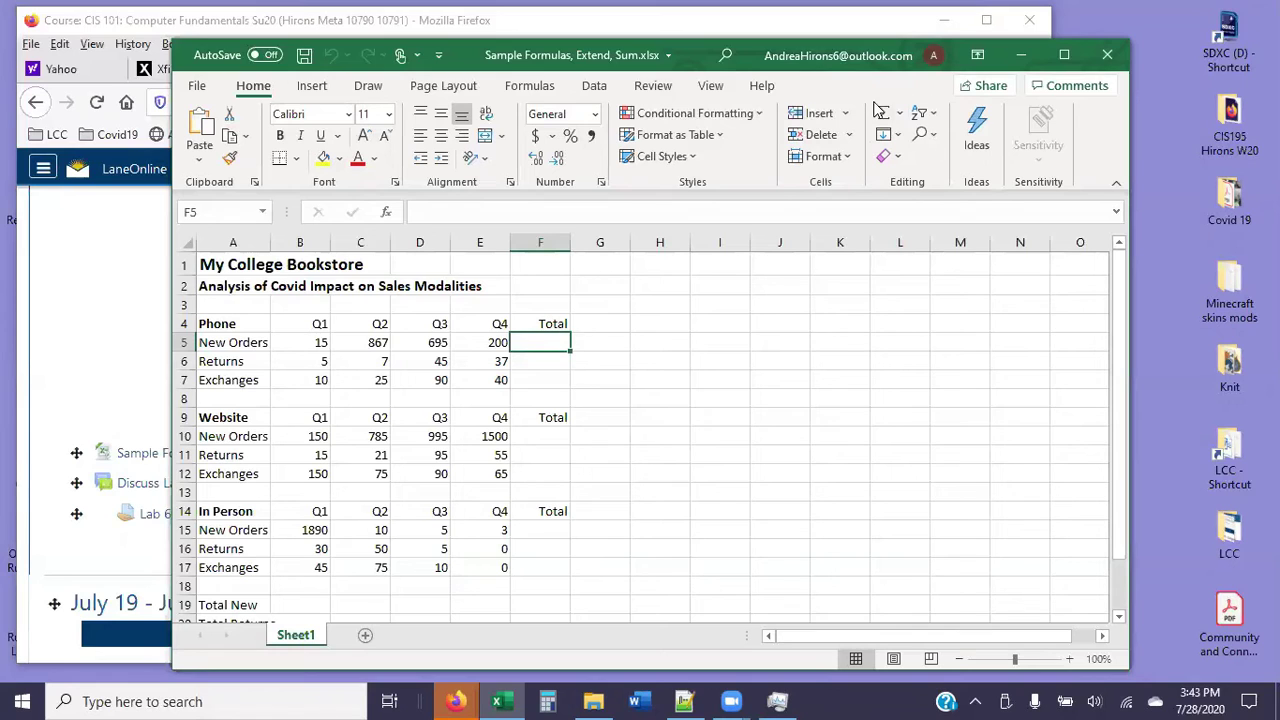
pyautogui.click(885, 116)
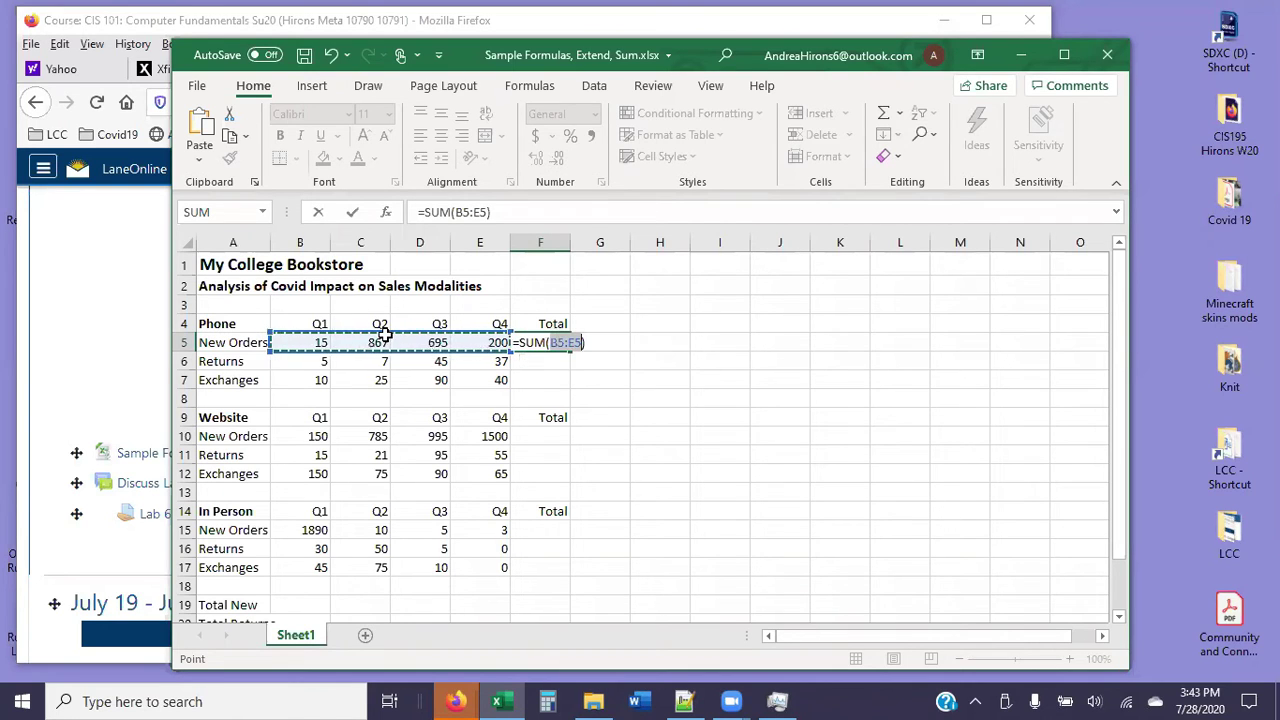
pyautogui.press('Return')
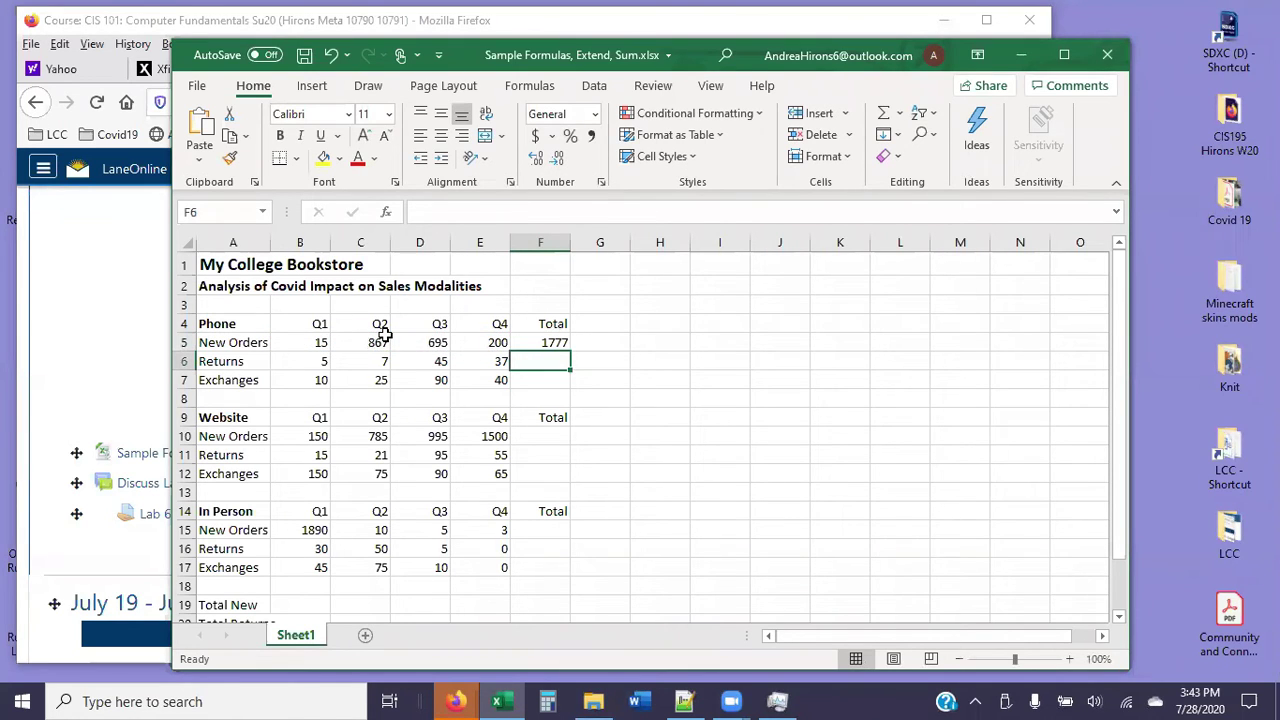
# - Fill the F5 total formula down through F7 and check the cell range used in F7
pyautogui.click(548, 342)
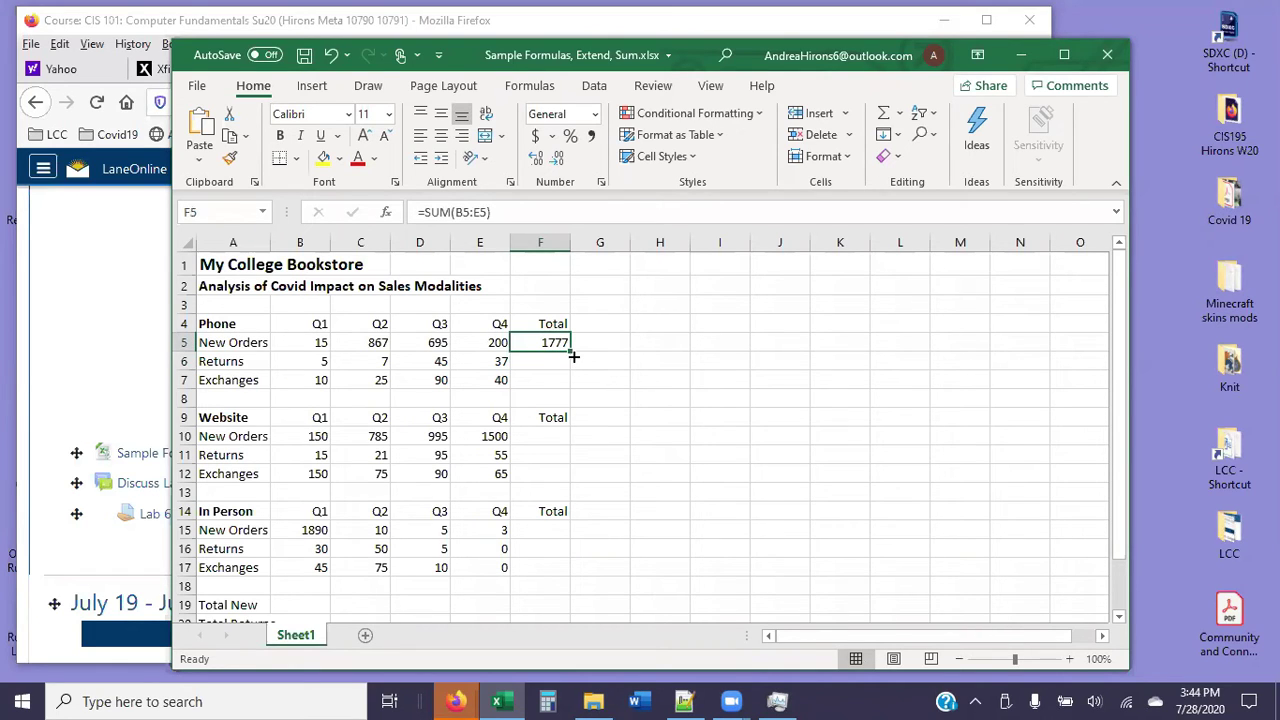
pyautogui.moveTo(573, 354); pyautogui.dragTo(569, 387)
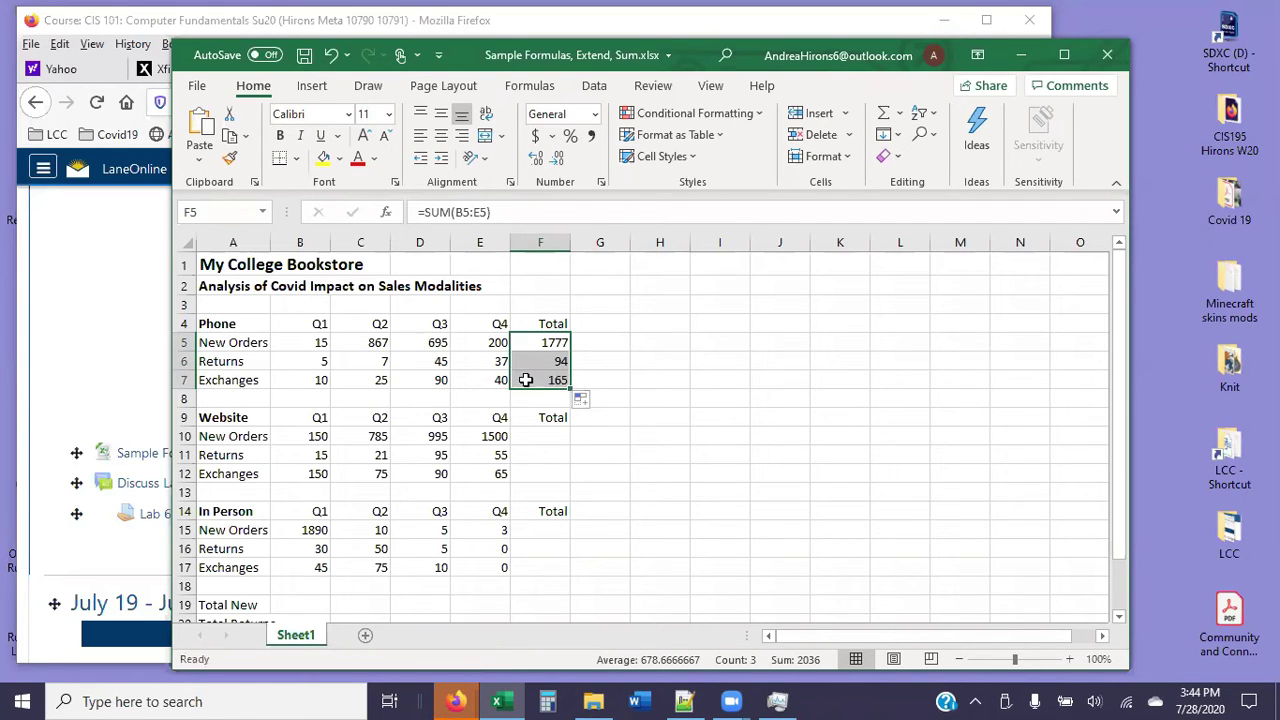
pyautogui.doubleClick(527, 380)
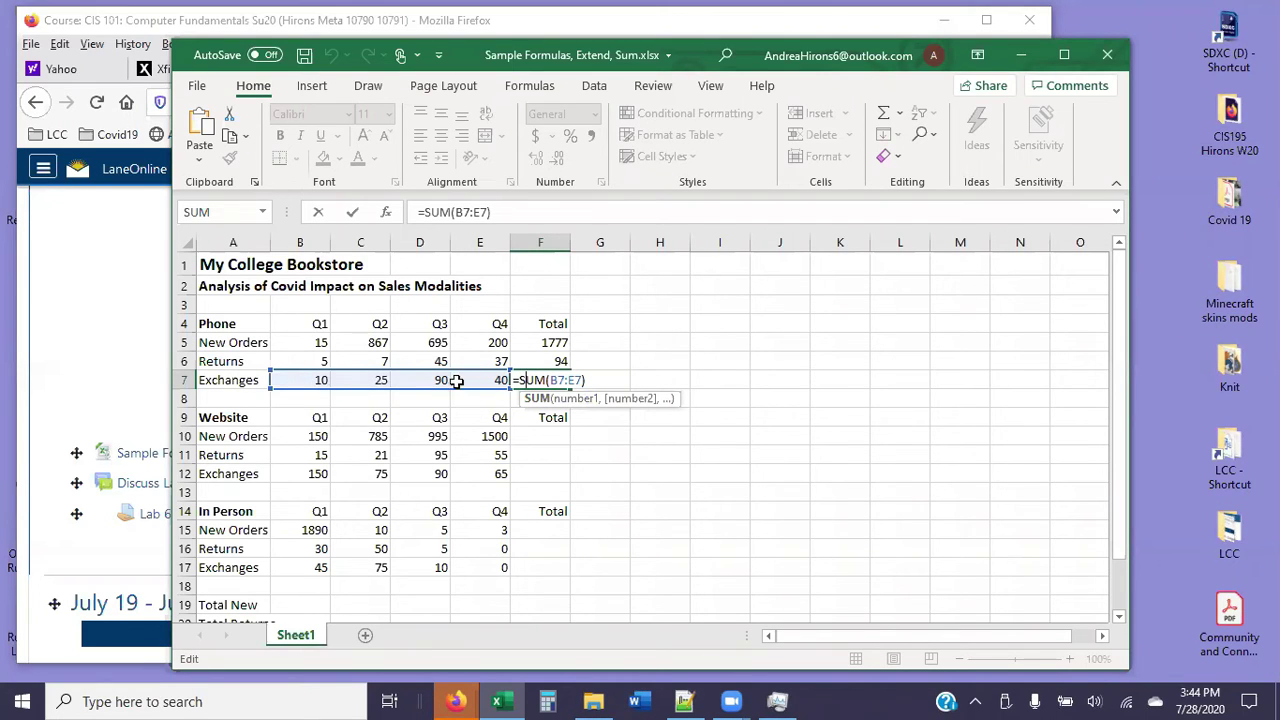
pyautogui.hotkey('ctrl', 'Return')
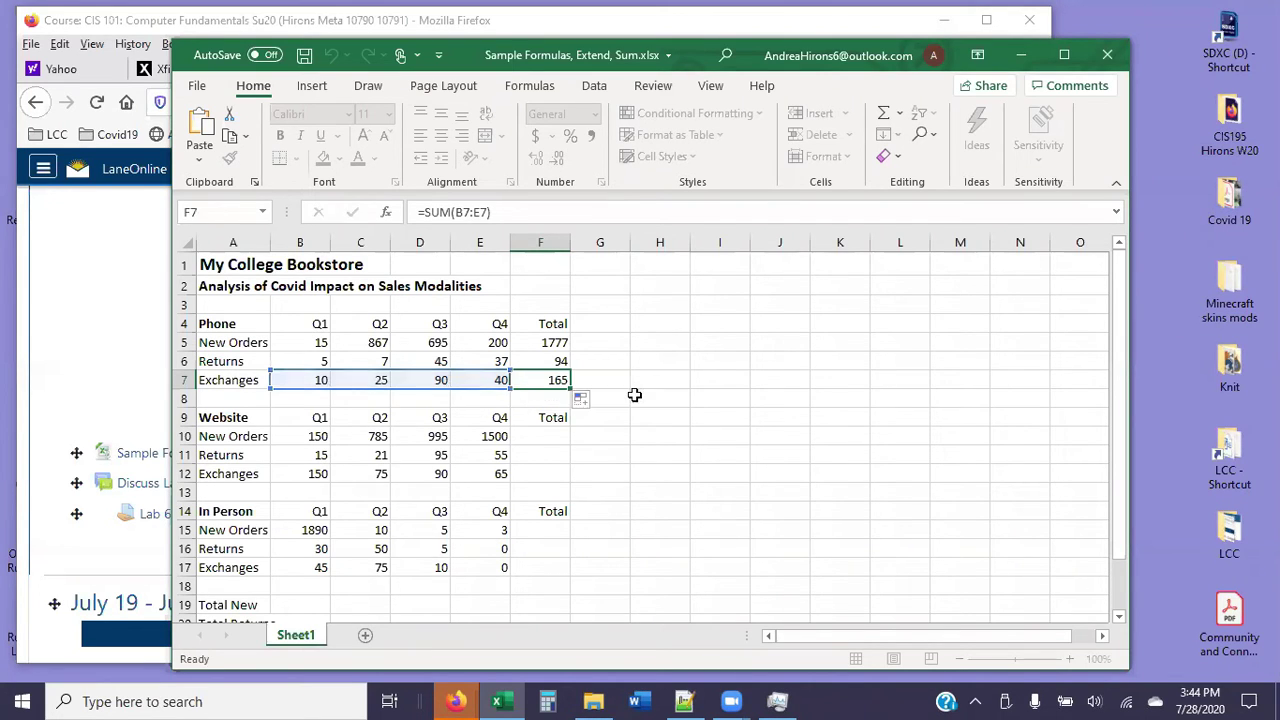
# - Copy the Phone total formulas F5:F7 into the Website totals from F10 and the In Person totals from F15
pyautogui.click(547, 343)
pyautogui.moveTo(547, 343); pyautogui.dragTo(560, 376)
pyautogui.hotkey('ctrl', 'c')
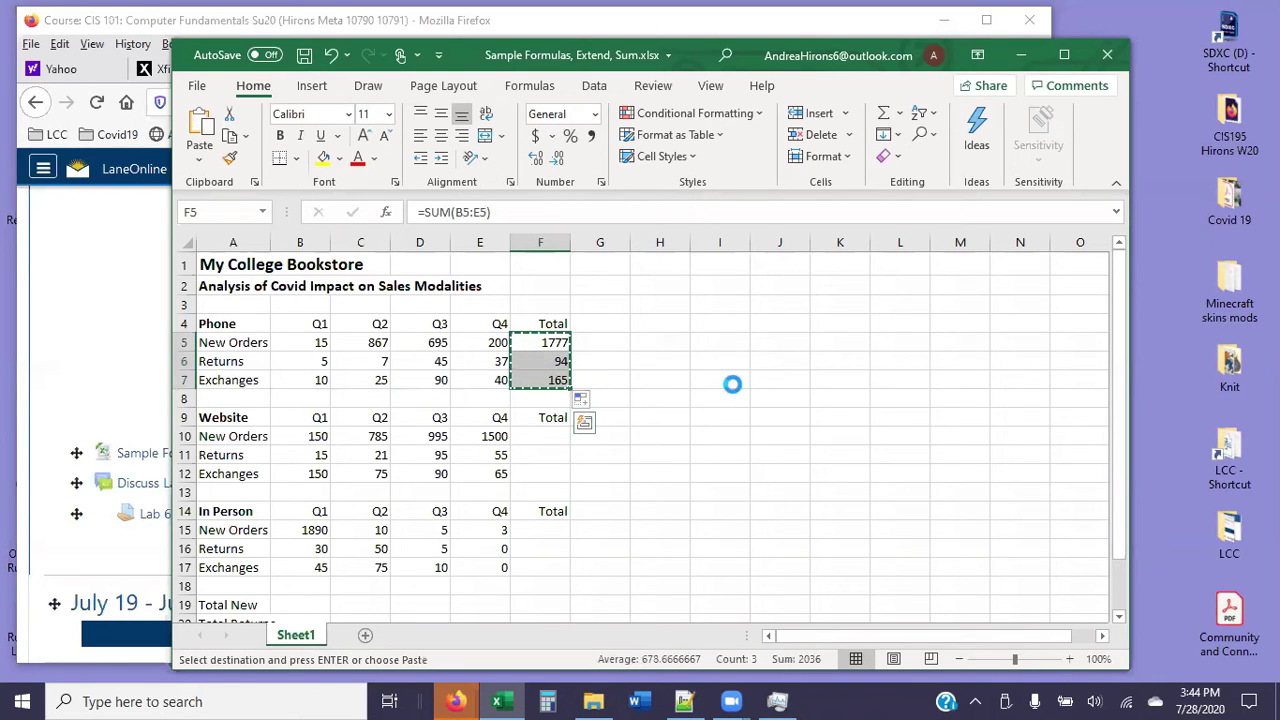
pyautogui.click(547, 438)
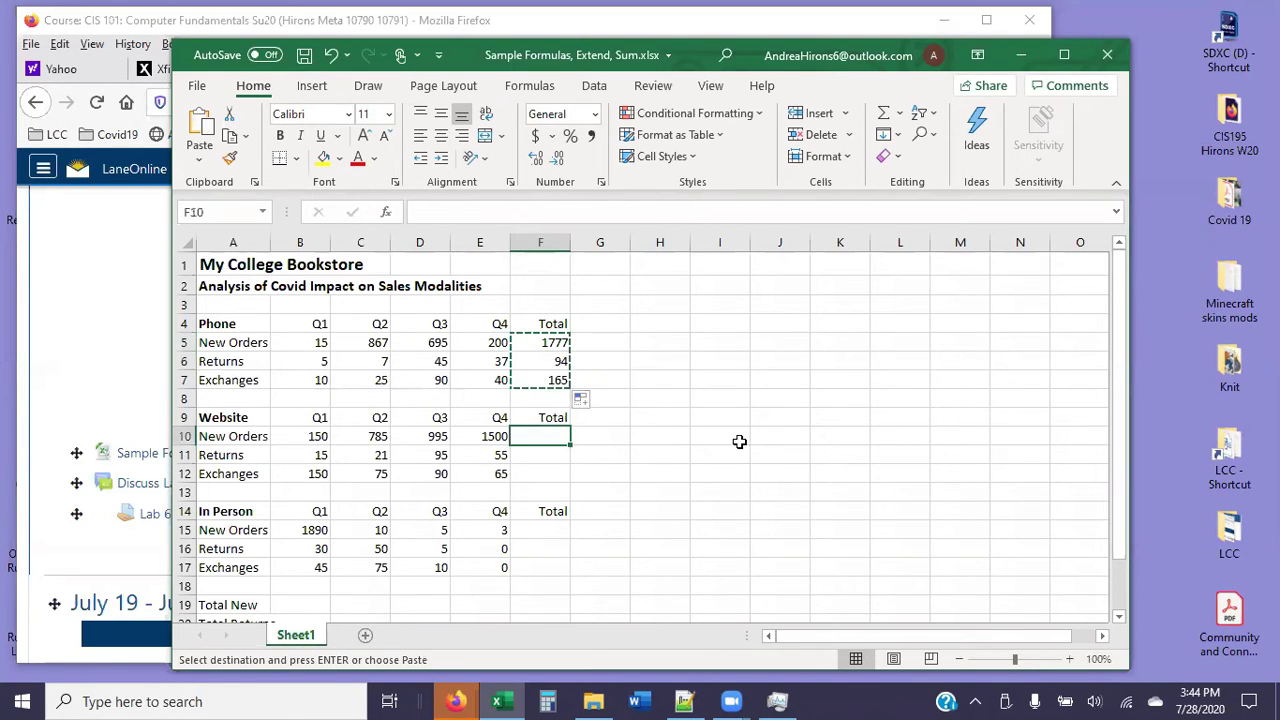
pyautogui.hotkey('ctrl', 'v')
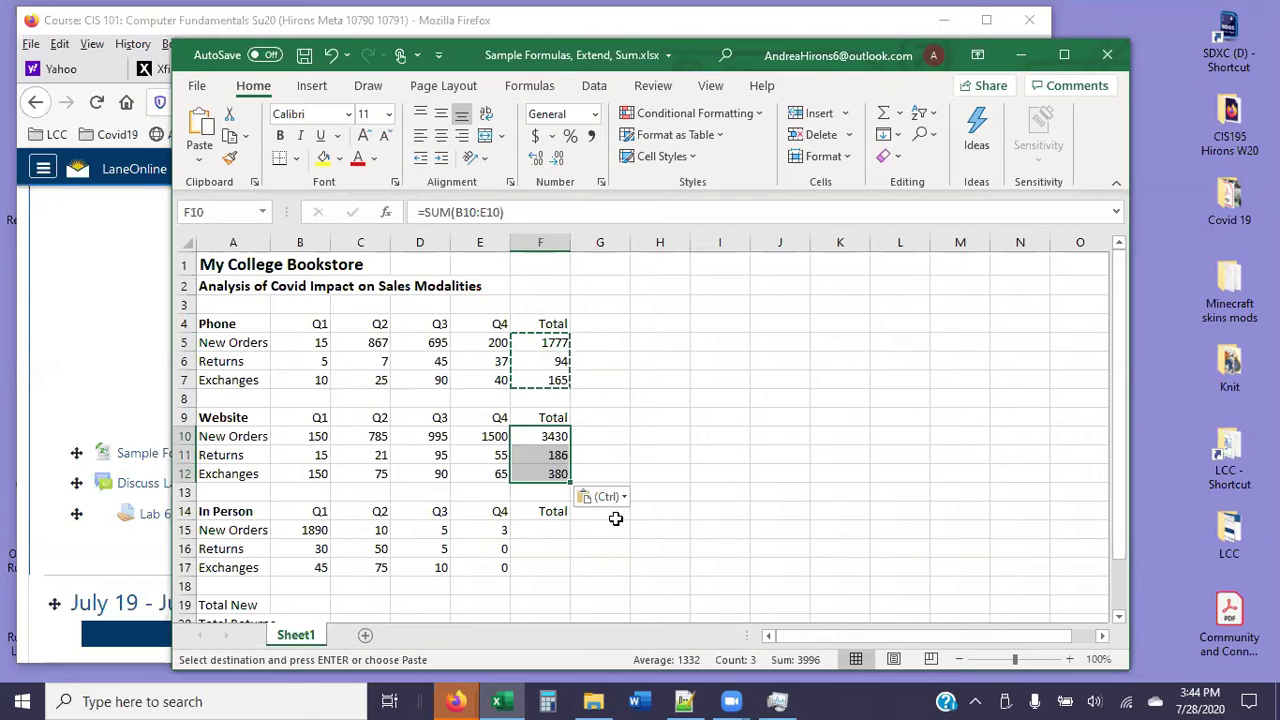
pyautogui.click(543, 528)
pyautogui.hotkey('ctrl', 'v')
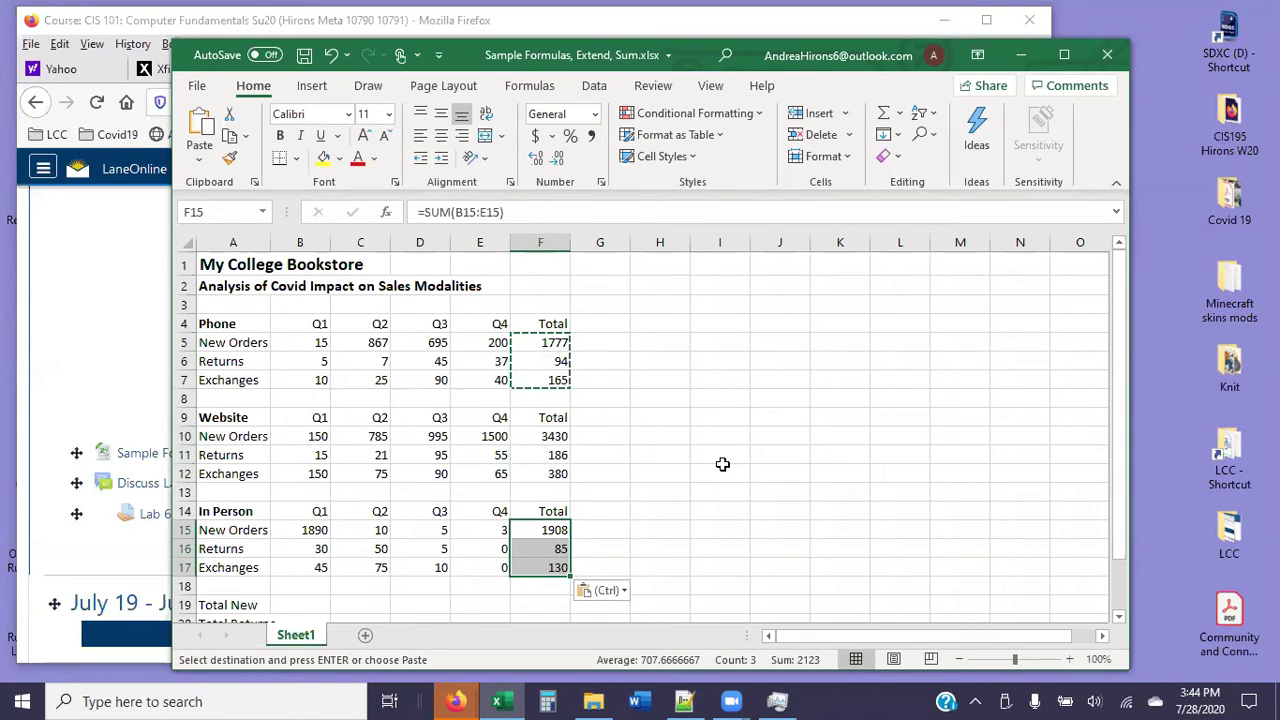
pyautogui.press('Escape')
# - Inspect the copied total formulas for In Person returns in F16 and new orders in F15
pyautogui.scroll(-1, 723, 464)
pyautogui.click(694, 467)
pyautogui.click(549, 487)
pyautogui.doubleClick(549, 487)
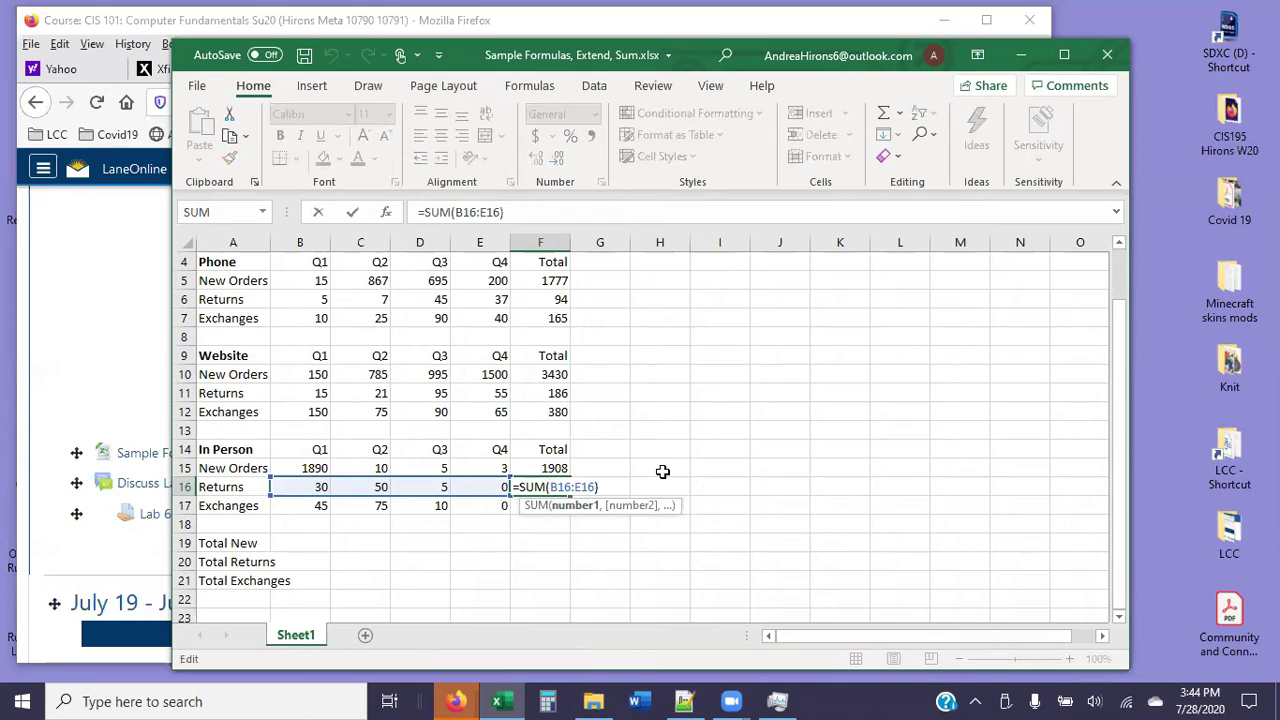
pyautogui.press('Escape')
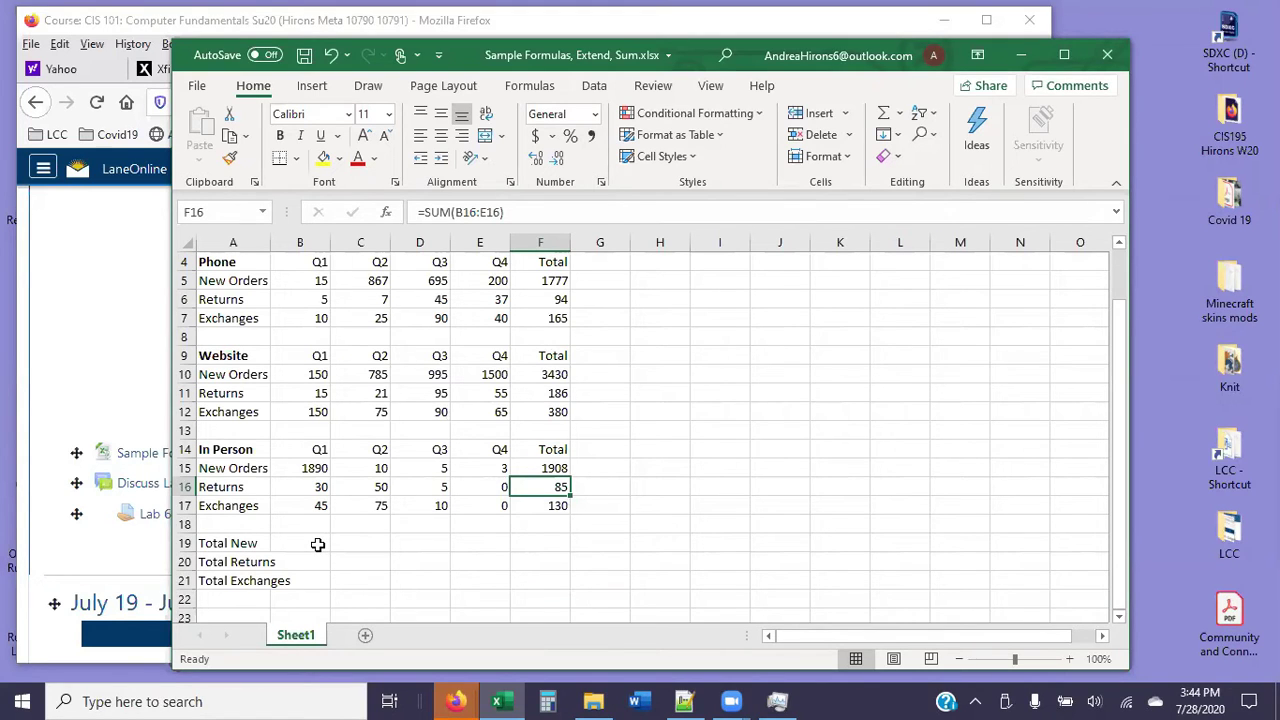
pyautogui.click(530, 468)
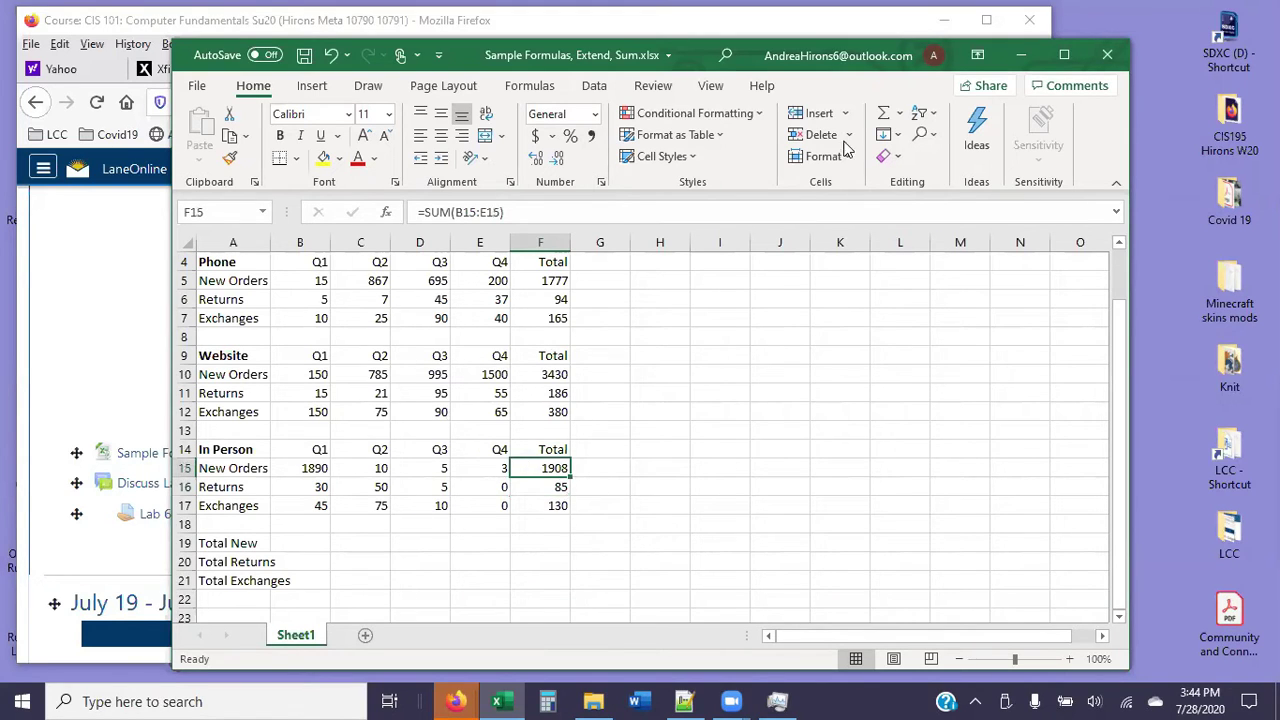
pyautogui.click(312, 546)
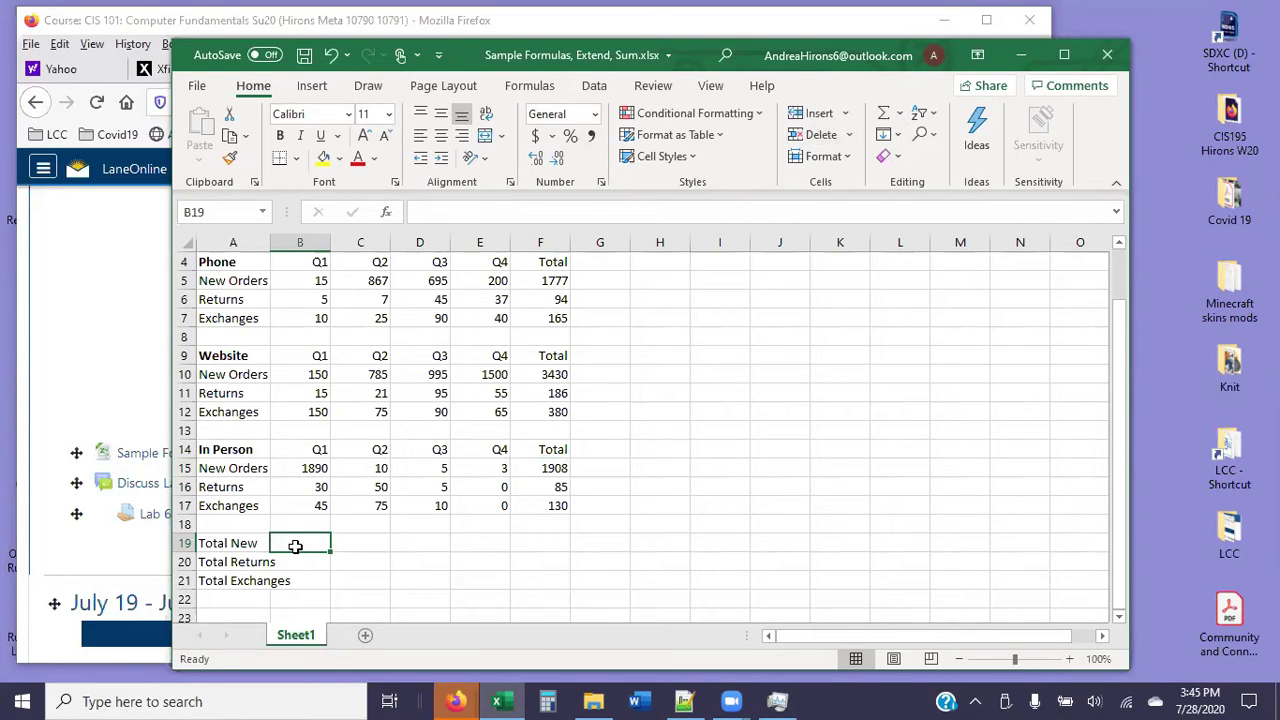
pyautogui.click(882, 114)
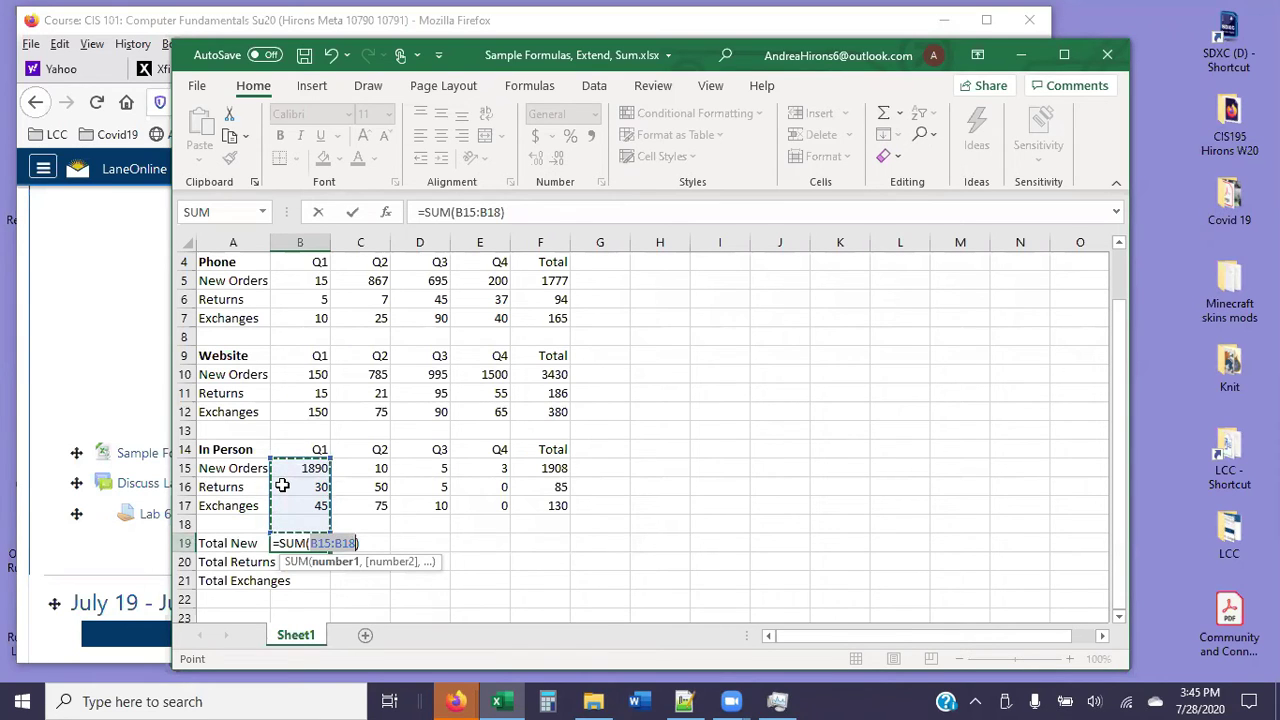
pyautogui.press('Escape')
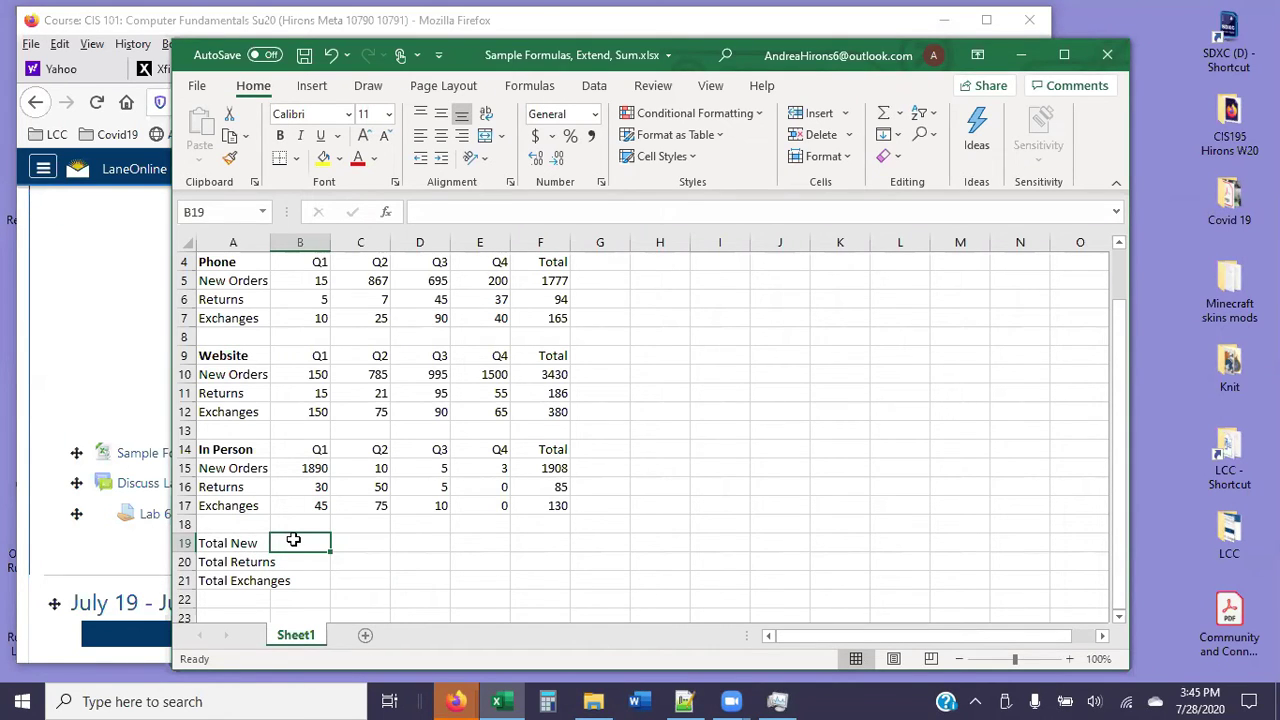
pyautogui.click(823, 518)
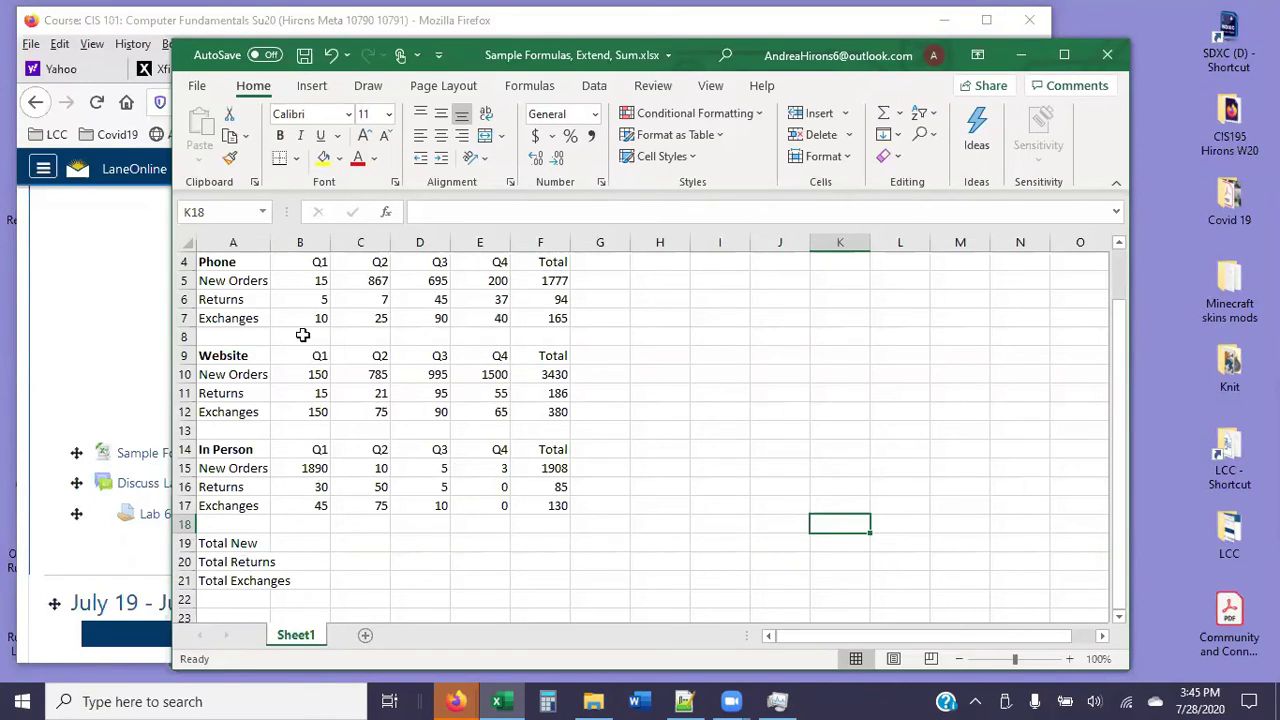
# - Total the Q1 new orders of all three modalities in B19 with the formula =B5+B10+B15
pyautogui.click(296, 542)
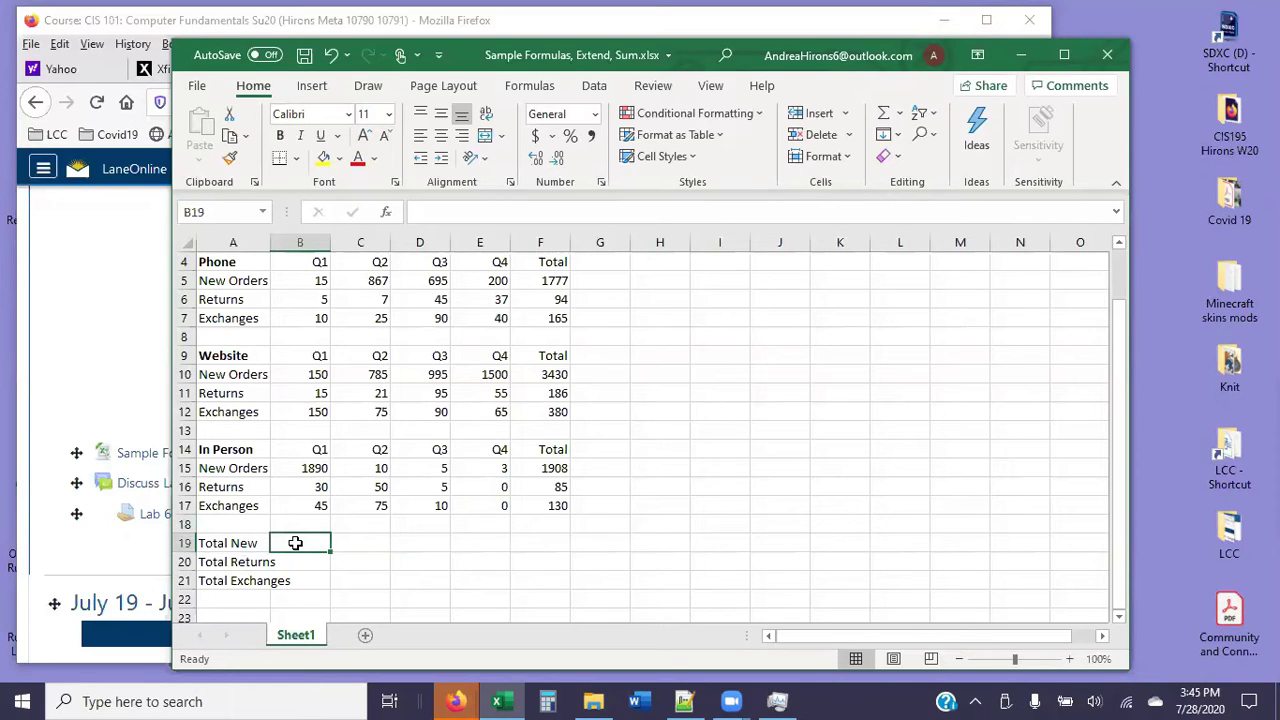
pyautogui.write('=')
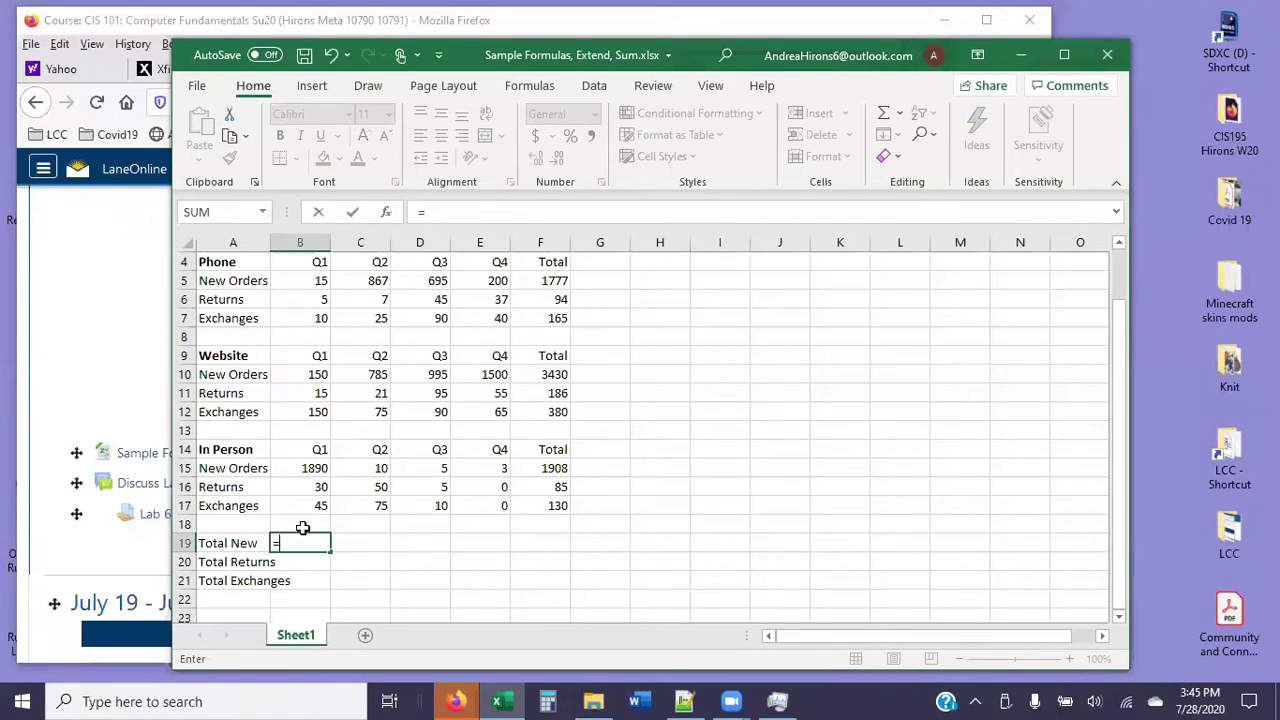
pyautogui.click(307, 280)
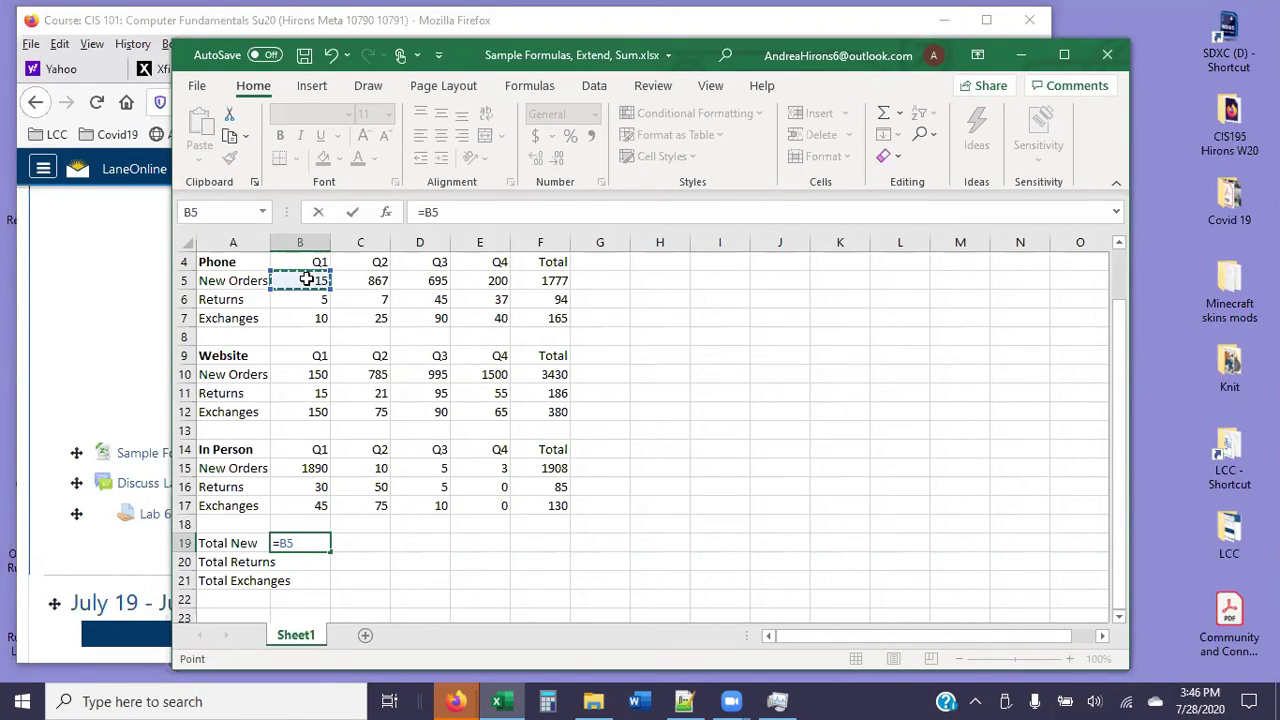
pyautogui.write('+')
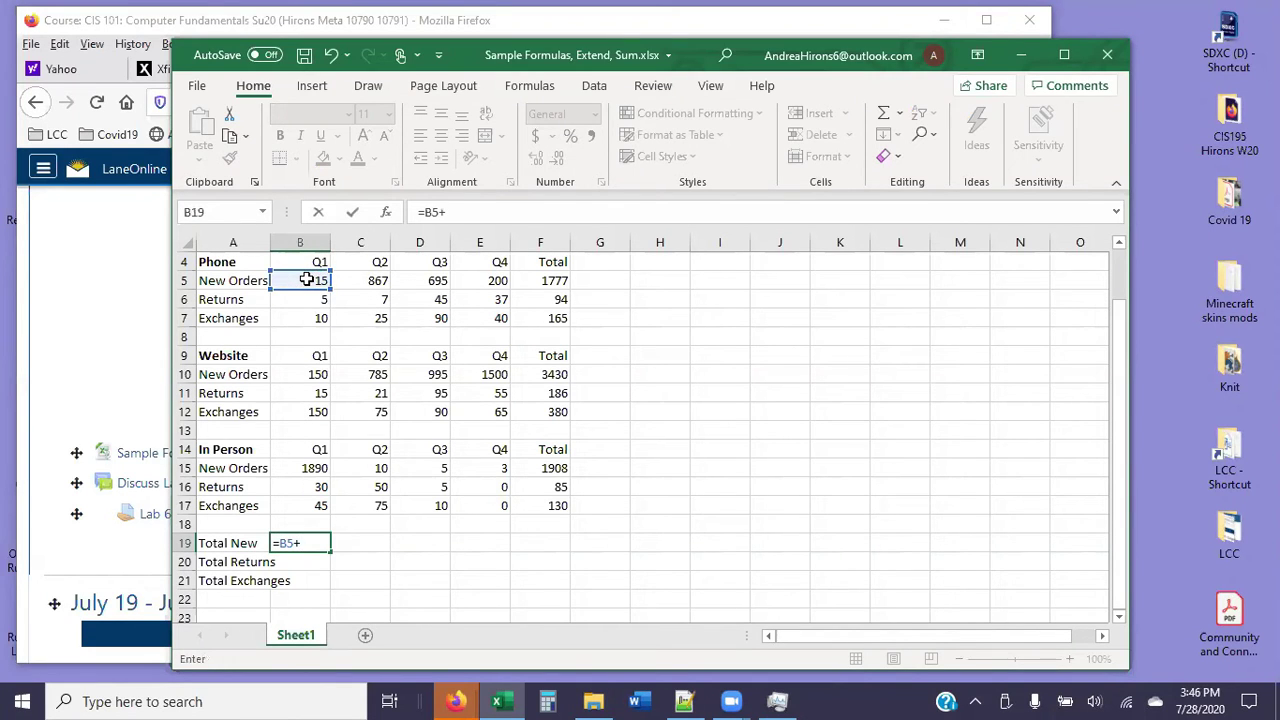
pyautogui.click(299, 374)
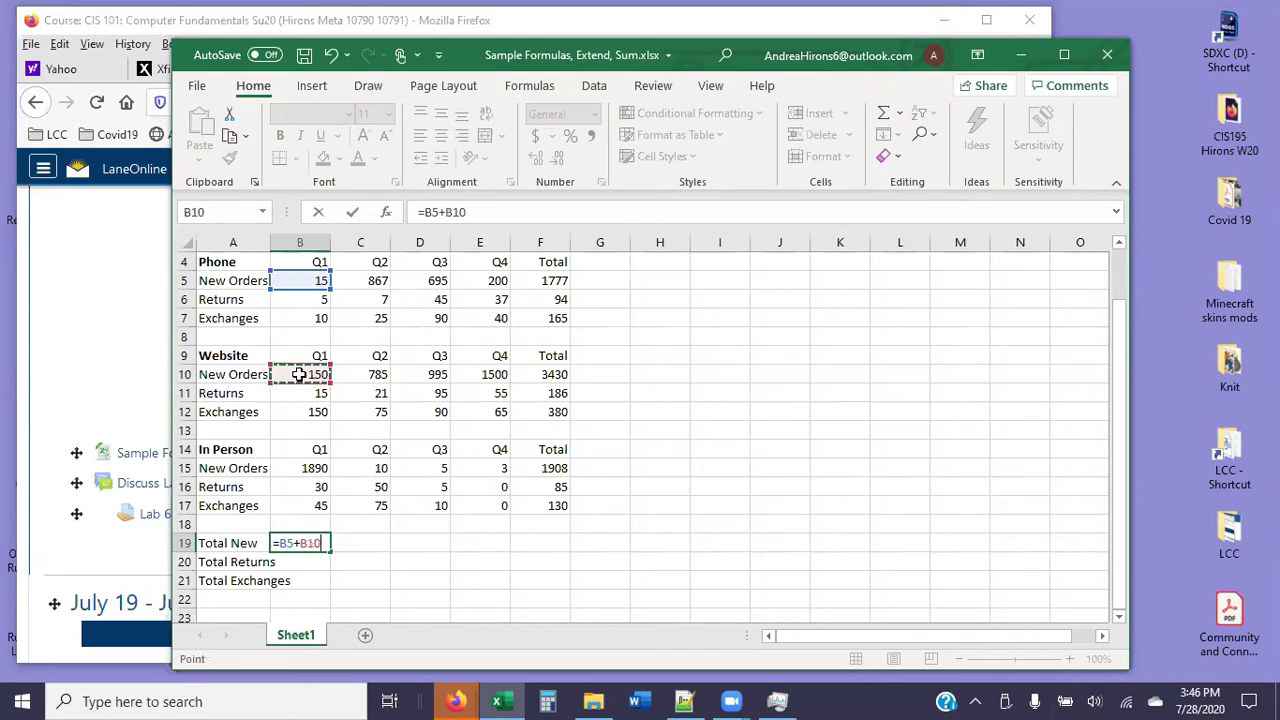
pyautogui.write('+')
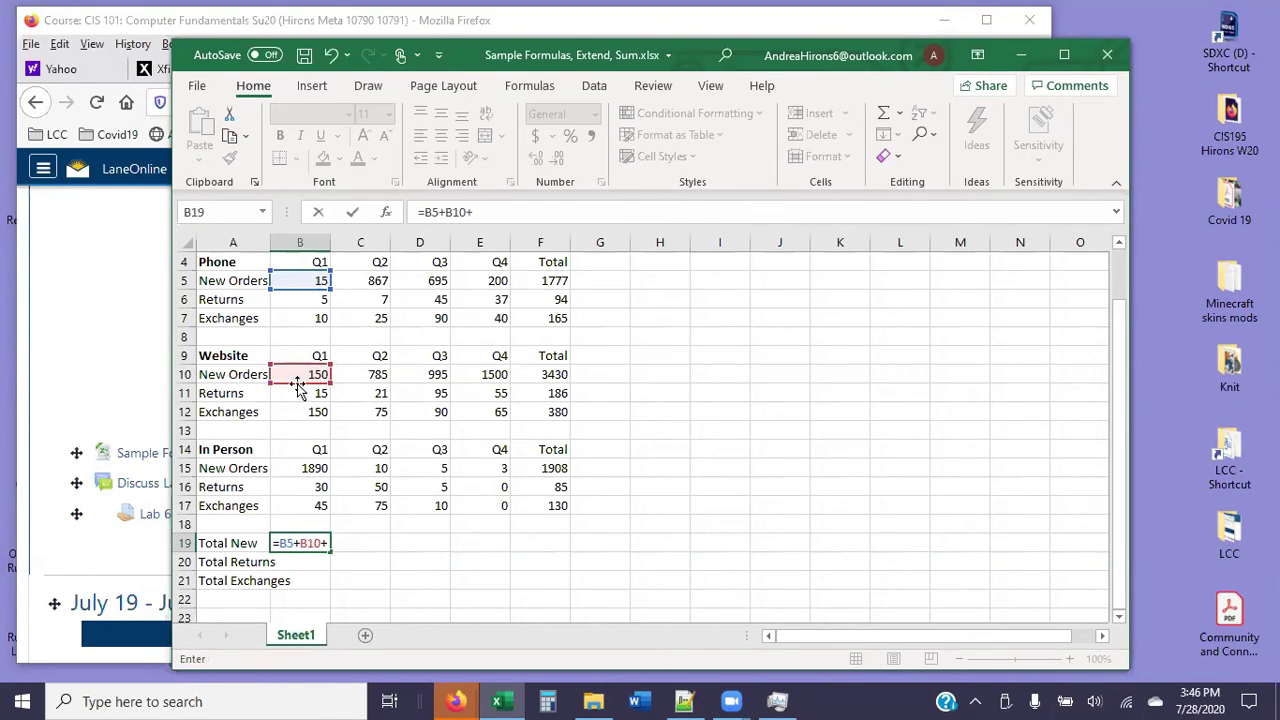
pyautogui.click(297, 465)
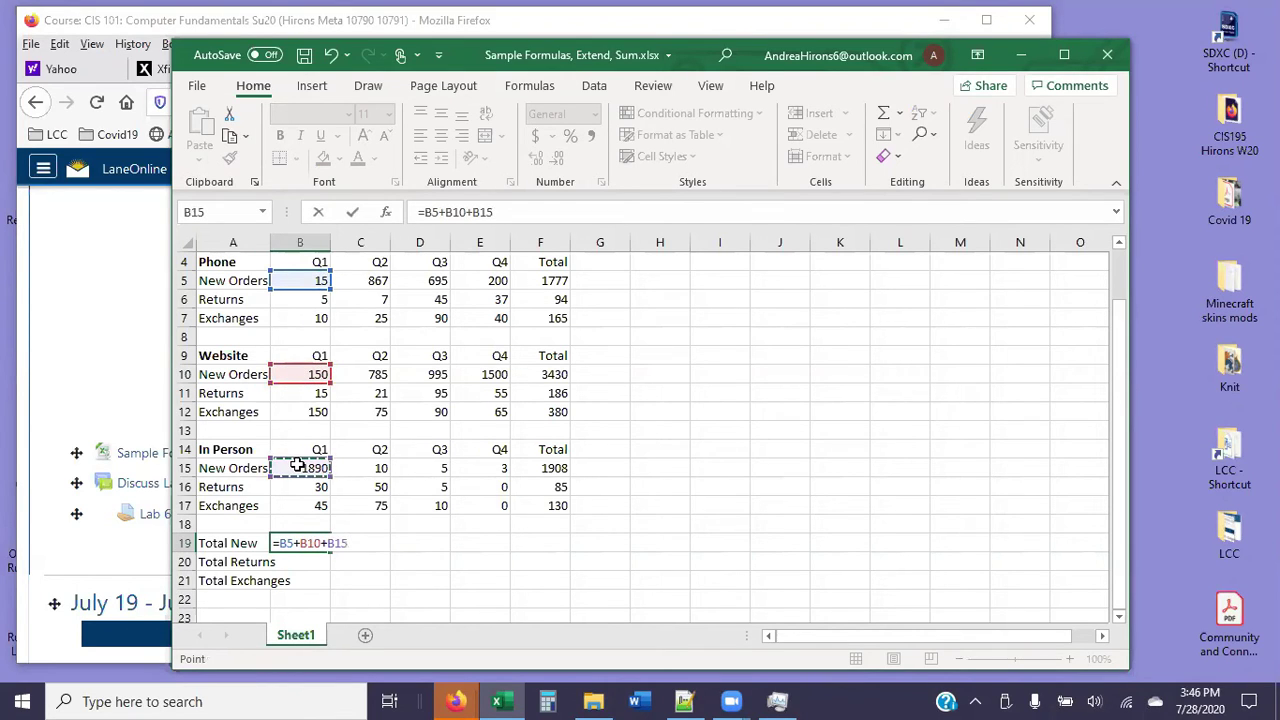
pyautogui.press('Return')
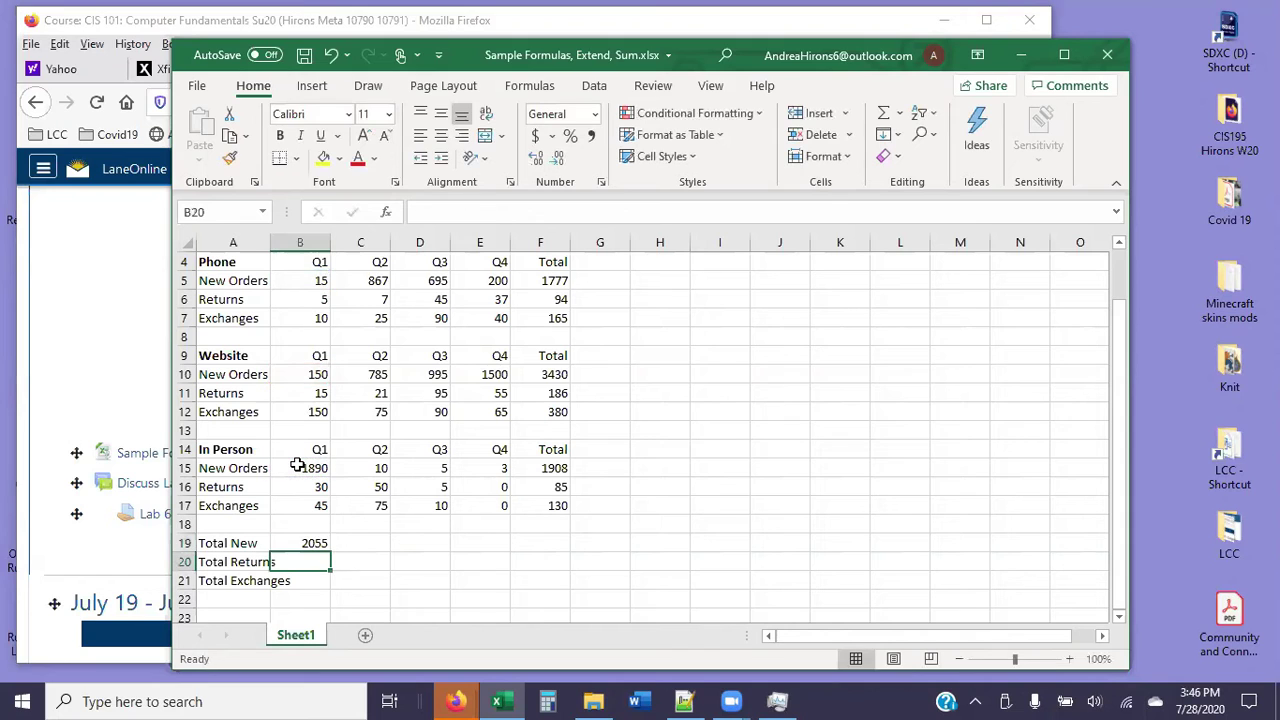
# - Open the Q1 Total New formula in B19 for review, then clear it from the cell
pyautogui.click(288, 541)
pyautogui.press('F2')
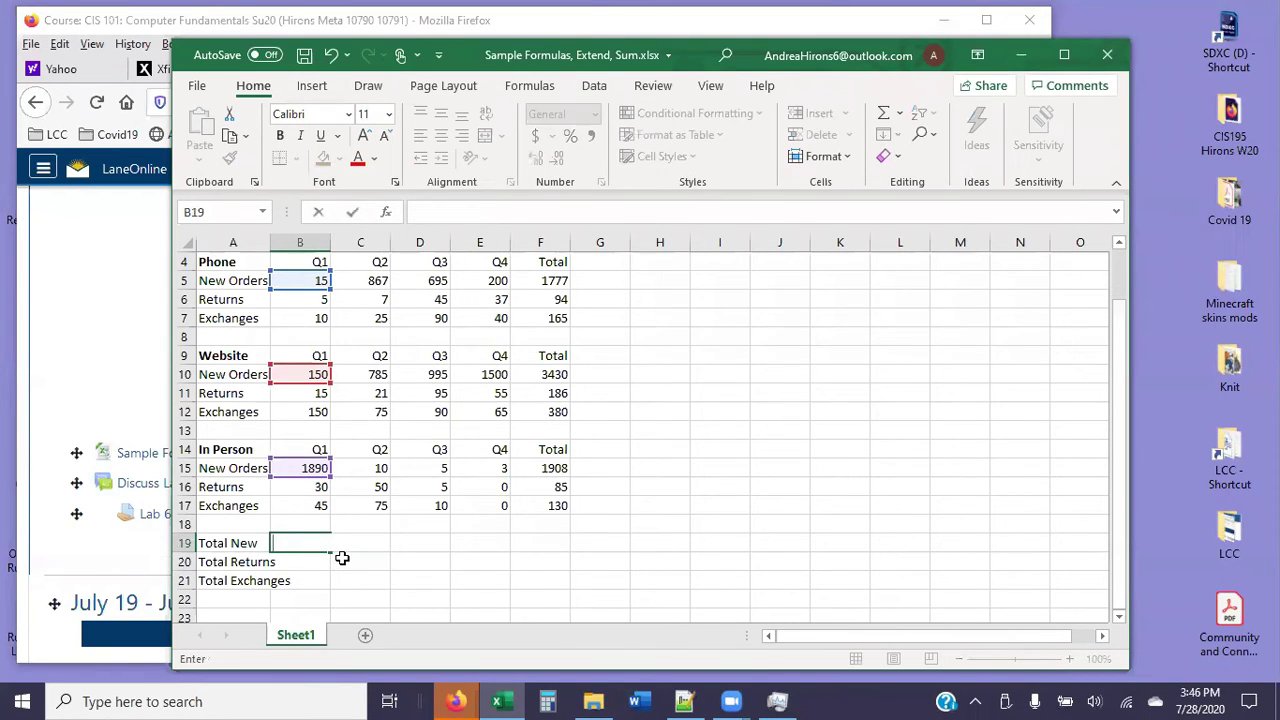
pyautogui.press('Escape')
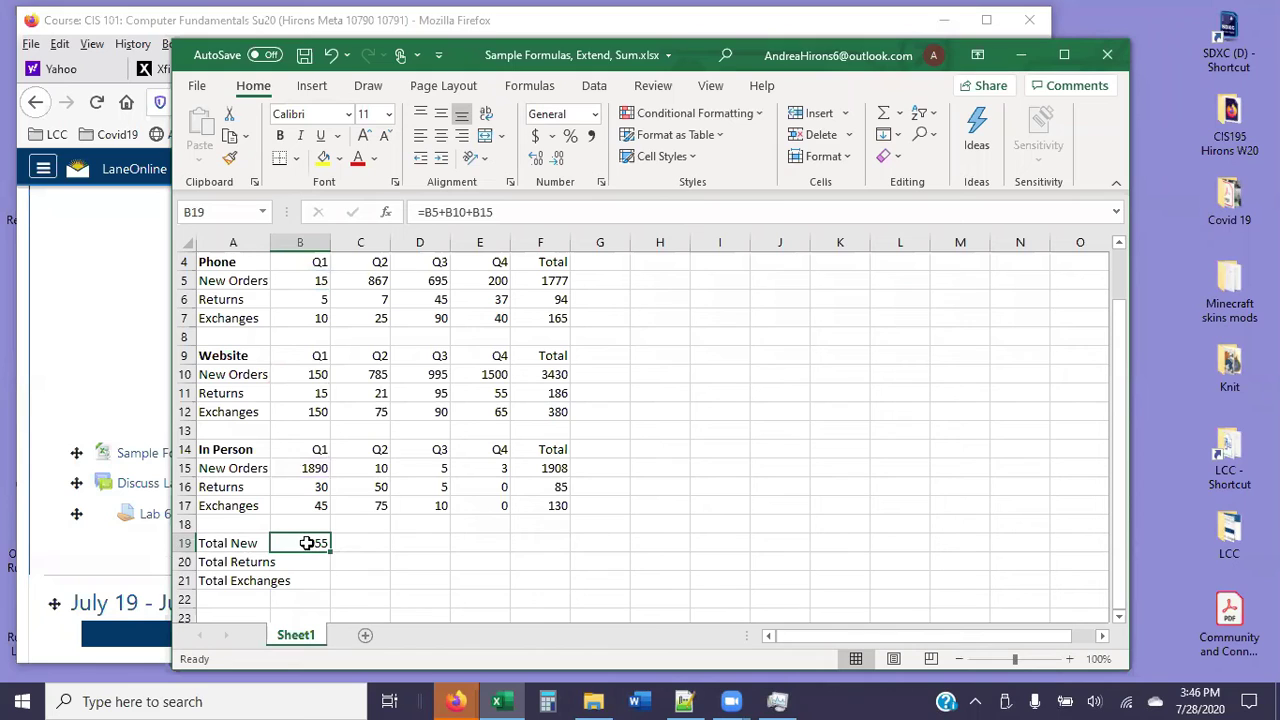
pyautogui.press('Delete')
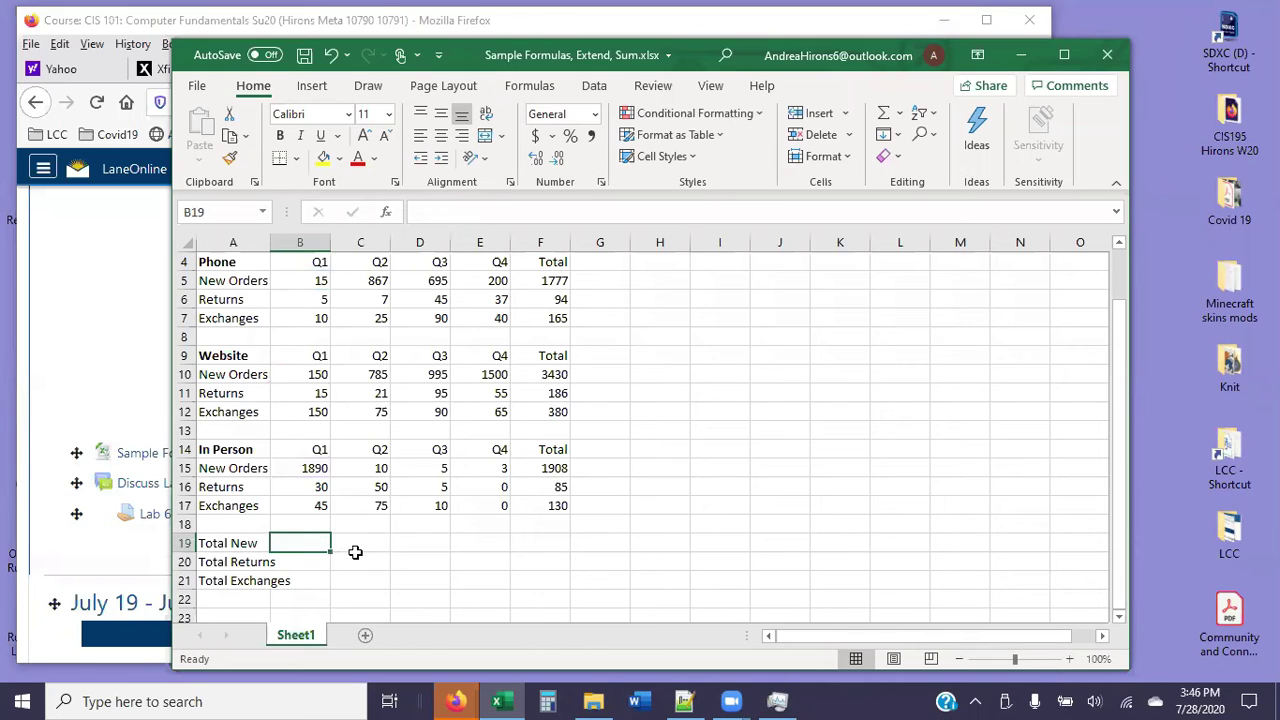
pyautogui.click(417, 582)
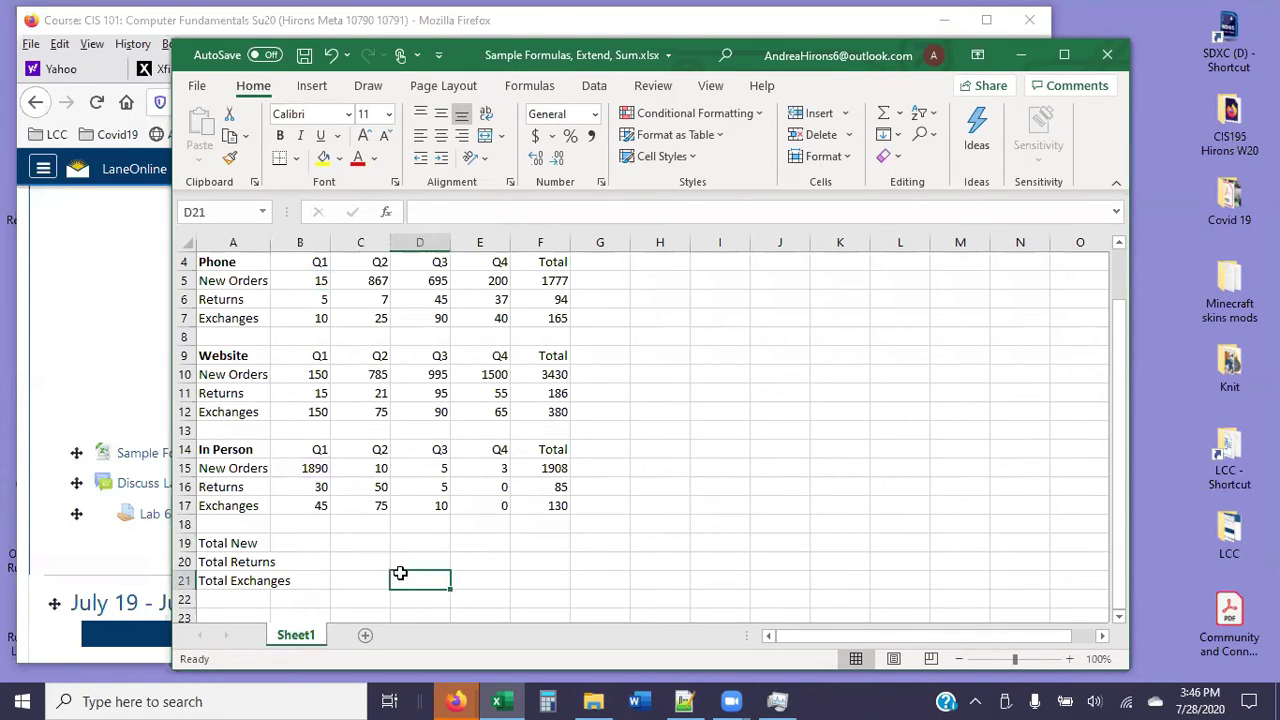
# - Re-enter the Q1 Total New formula in B19, adding the Phone, Website and In Person cells as =B5+B10+B15
pyautogui.click(302, 541)
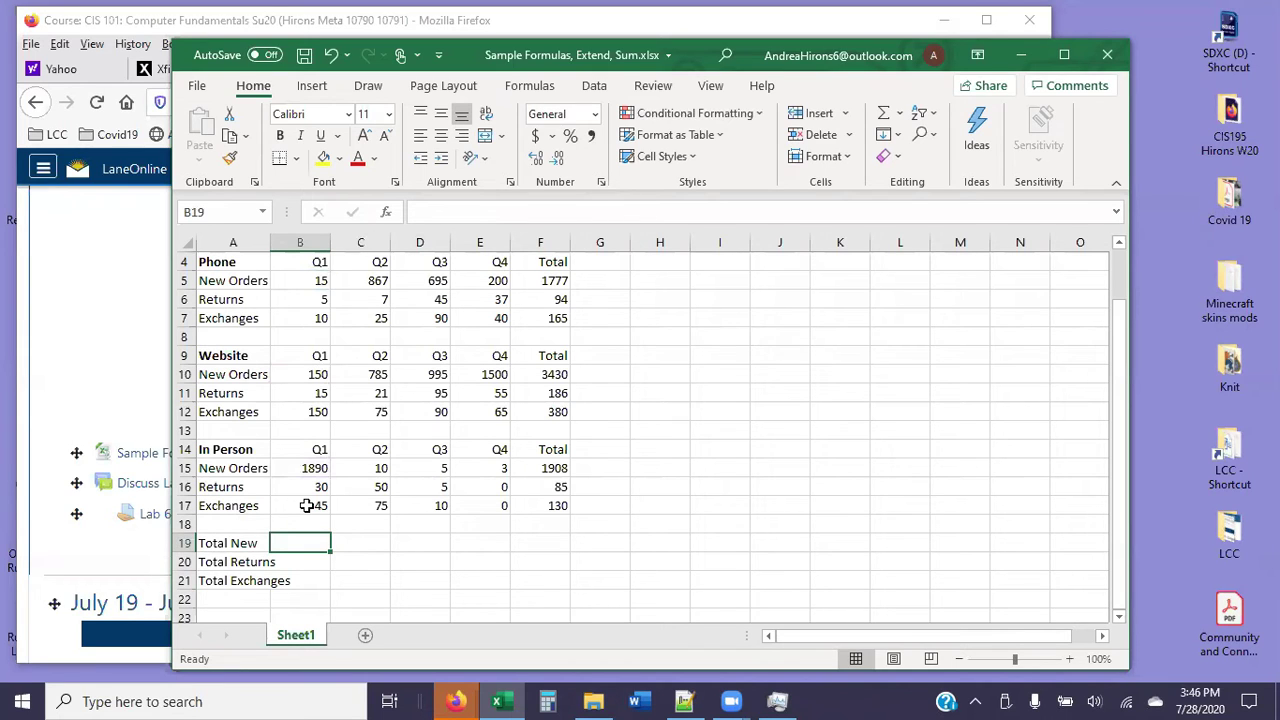
pyautogui.write('=')
pyautogui.click(292, 284)
pyautogui.write('+')
pyautogui.click(286, 376)
pyautogui.write('+')
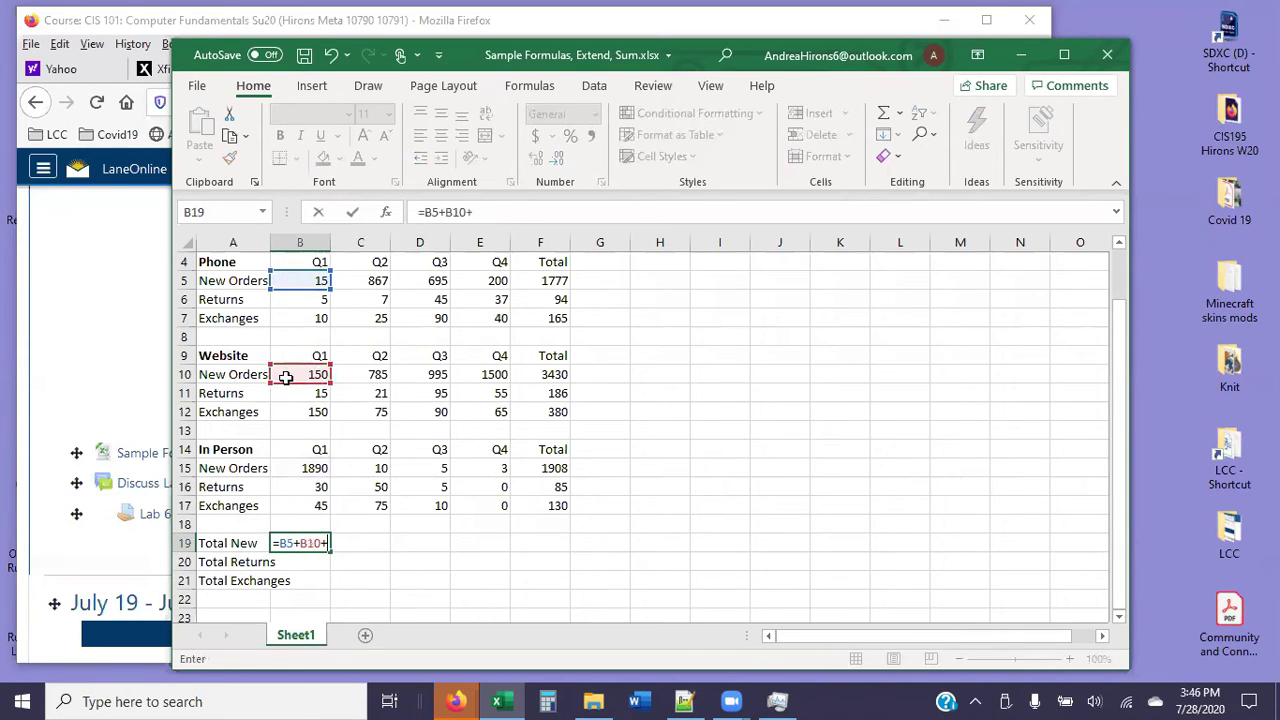
pyautogui.click(288, 466)
pyautogui.press('Return')
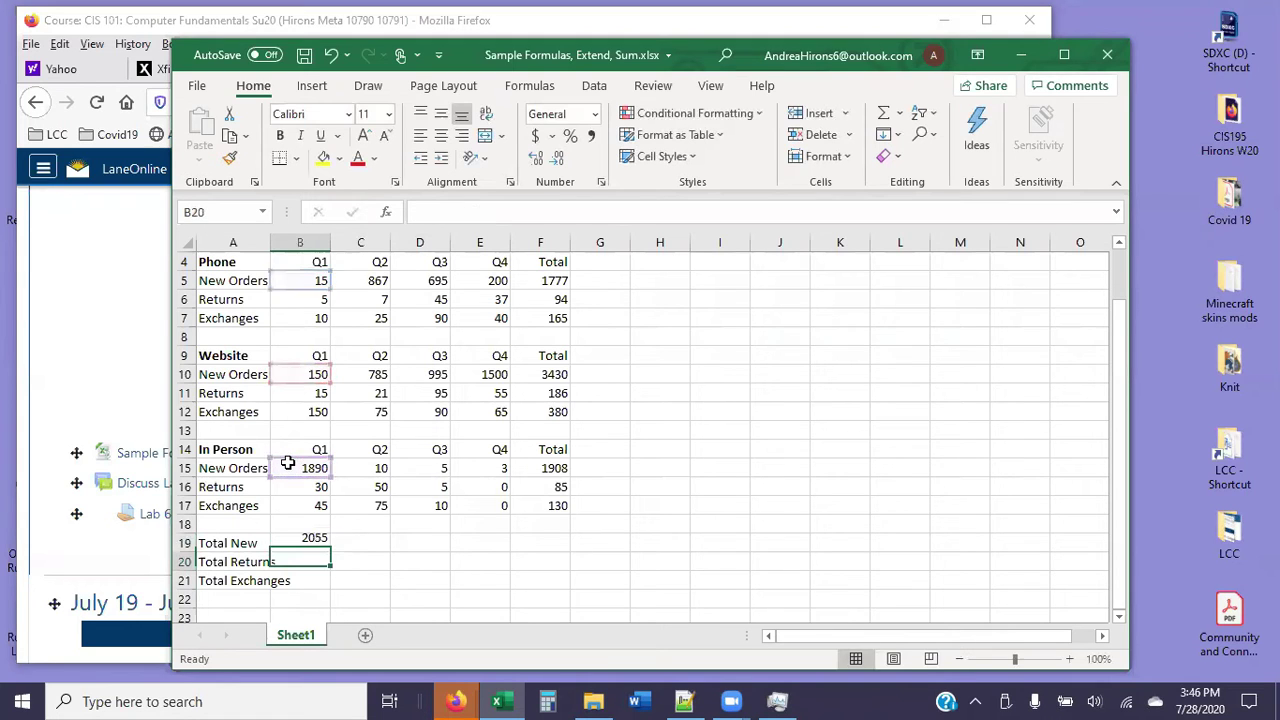
# - Fill the B19 formula across to F19 and down through row 21 for total returns and exchanges
pyautogui.click(298, 543)
pyautogui.moveTo(330, 552); pyautogui.dragTo(571, 550)
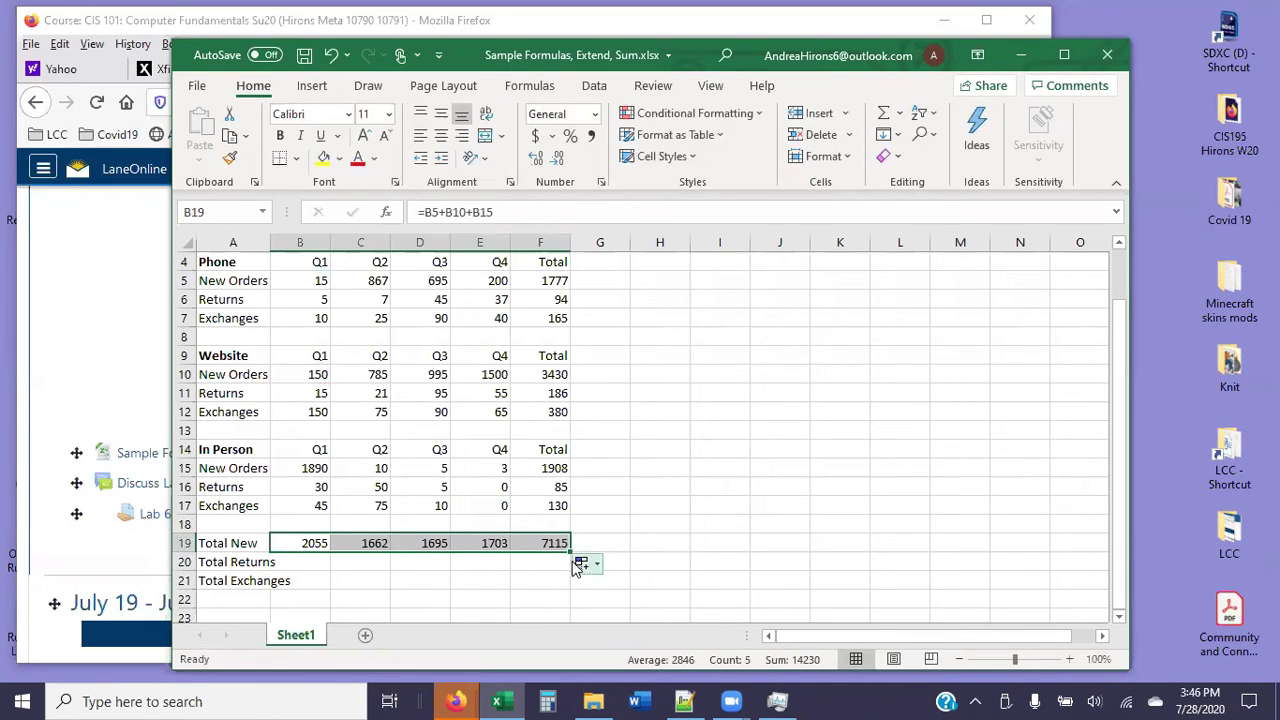
pyautogui.moveTo(570, 552); pyautogui.dragTo(566, 594)
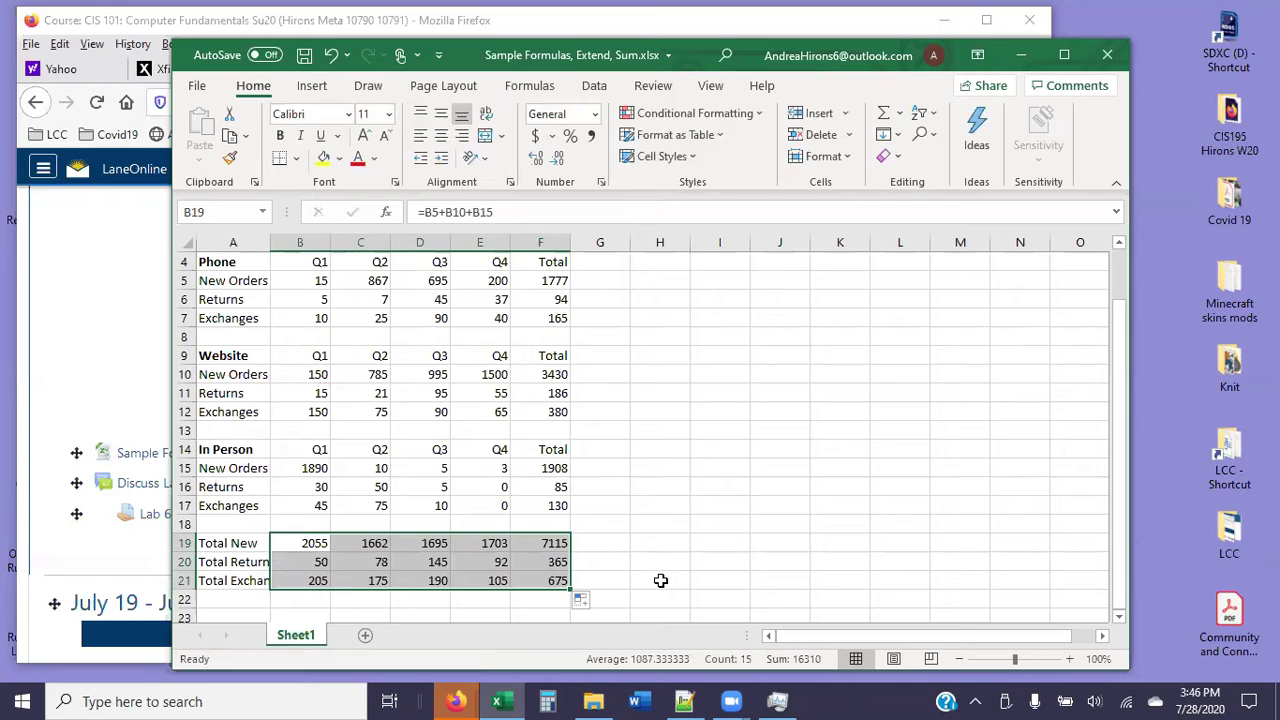
pyautogui.click(658, 580)
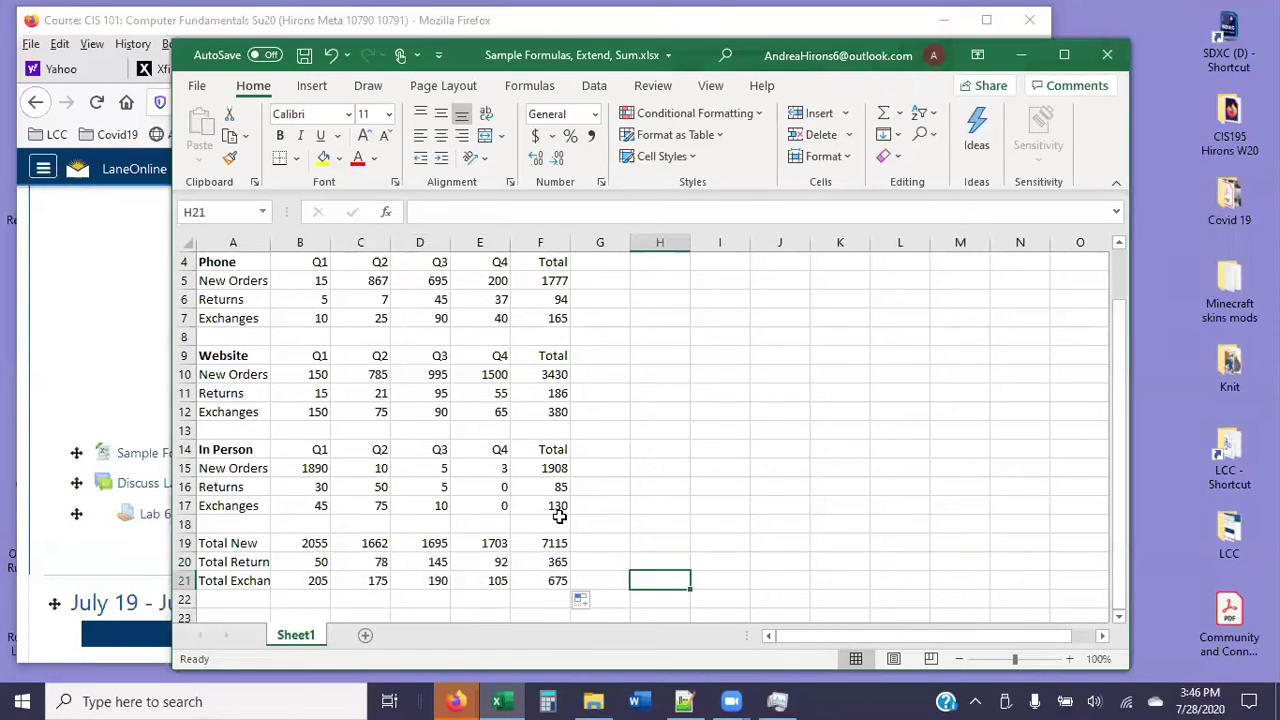
# - Inspect the Q4 returns formula in E20, the B19 formula and the combined totals in F19:F21
pyautogui.doubleClick(481, 563)
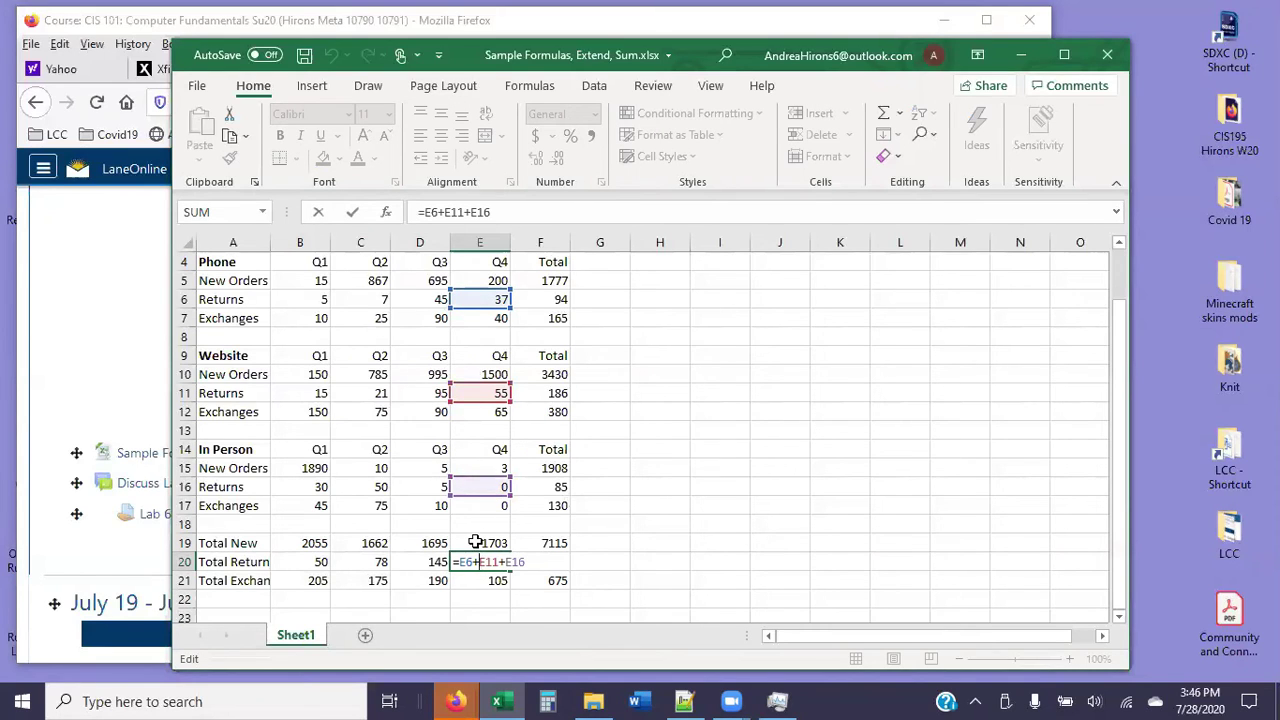
pyautogui.hotkey('ctrl', 'Return')
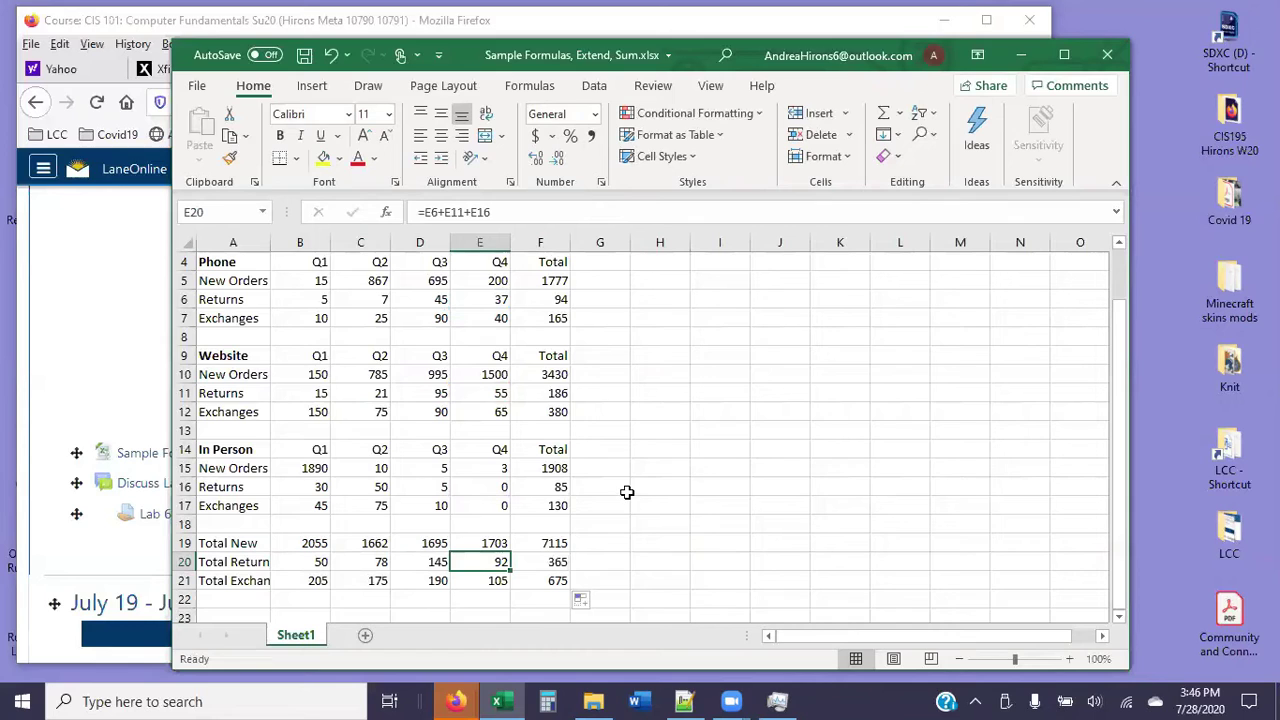
pyautogui.moveTo(555, 543); pyautogui.dragTo(558, 579)
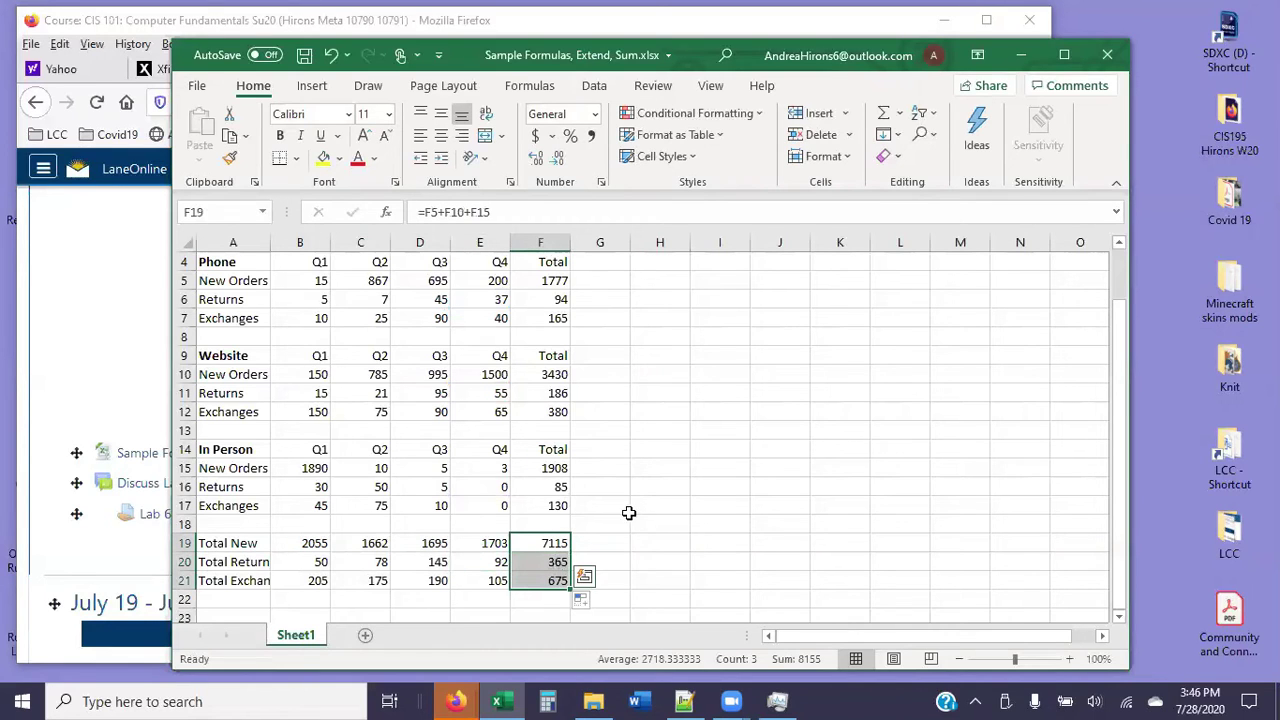
pyautogui.click(637, 501)
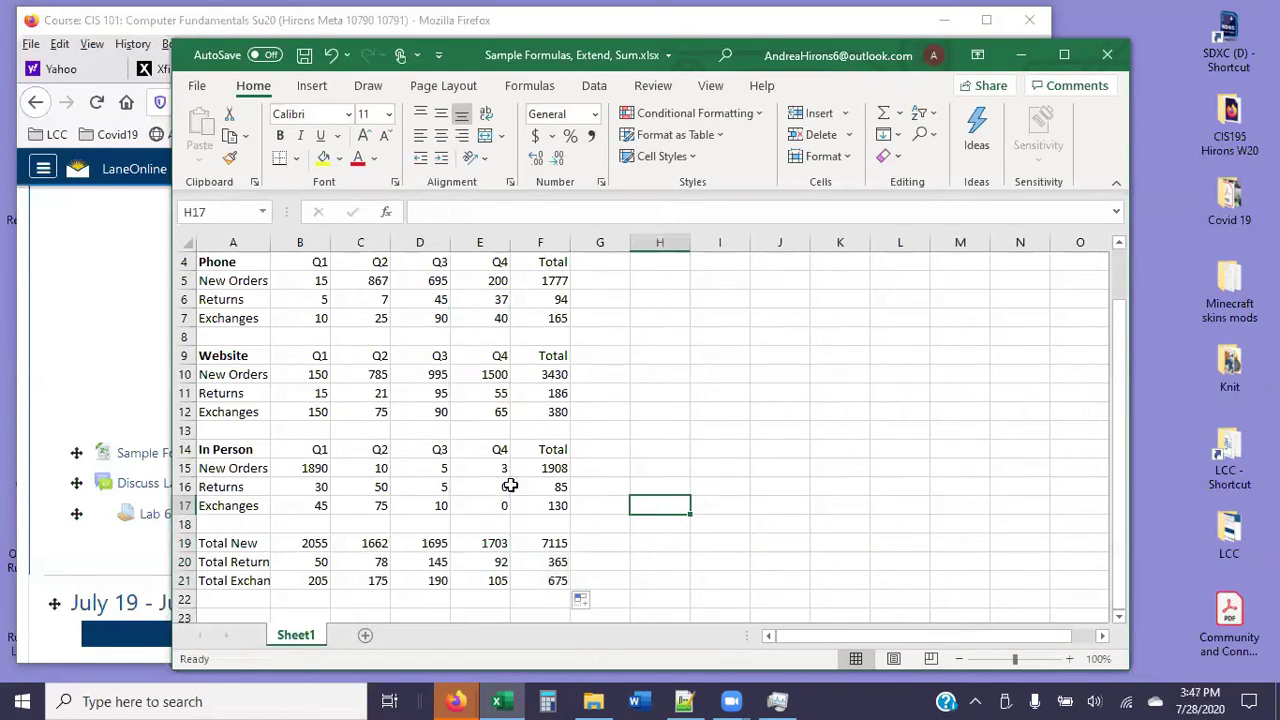
pyautogui.click(312, 543)
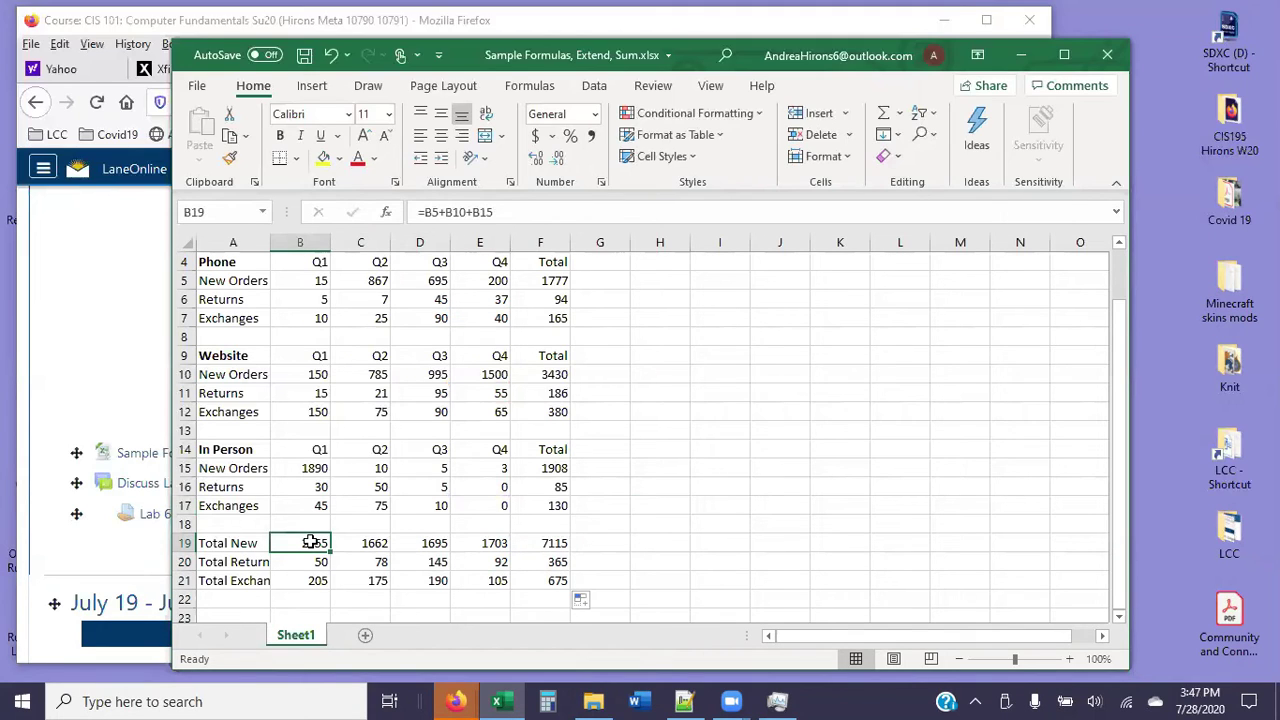
pyautogui.moveTo(525, 545); pyautogui.dragTo(529, 566)
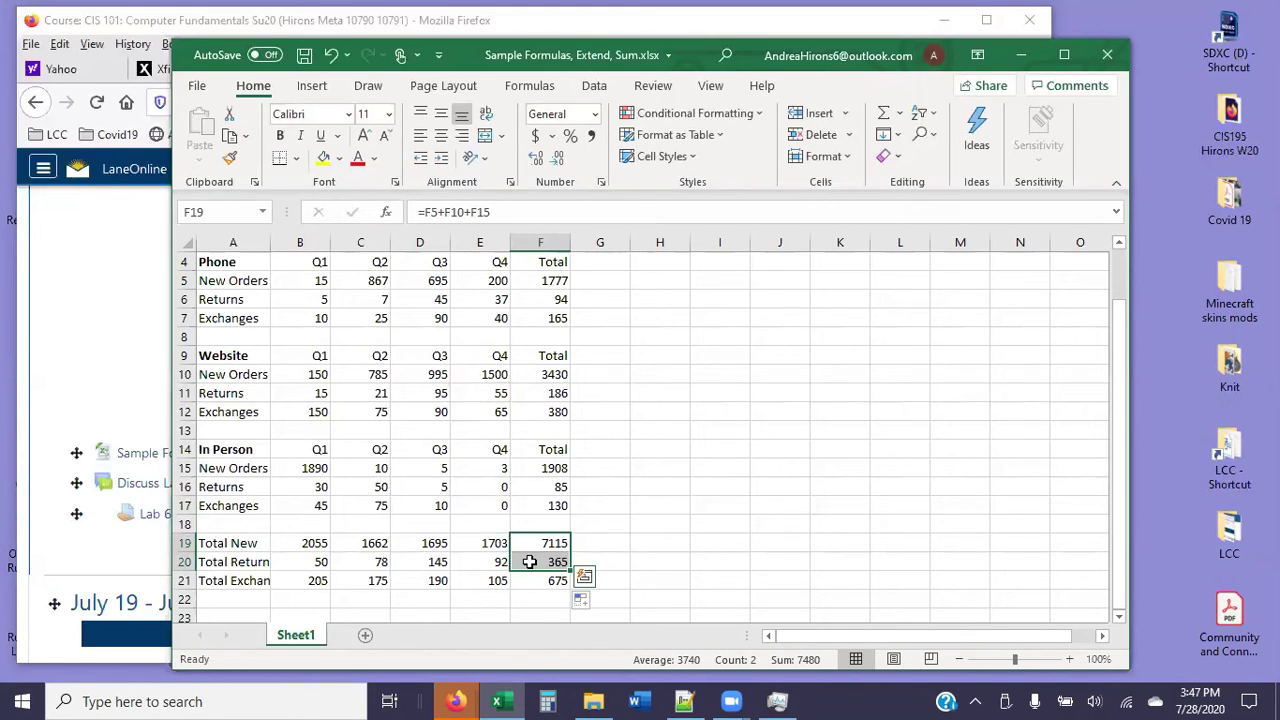
pyautogui.click(638, 536)
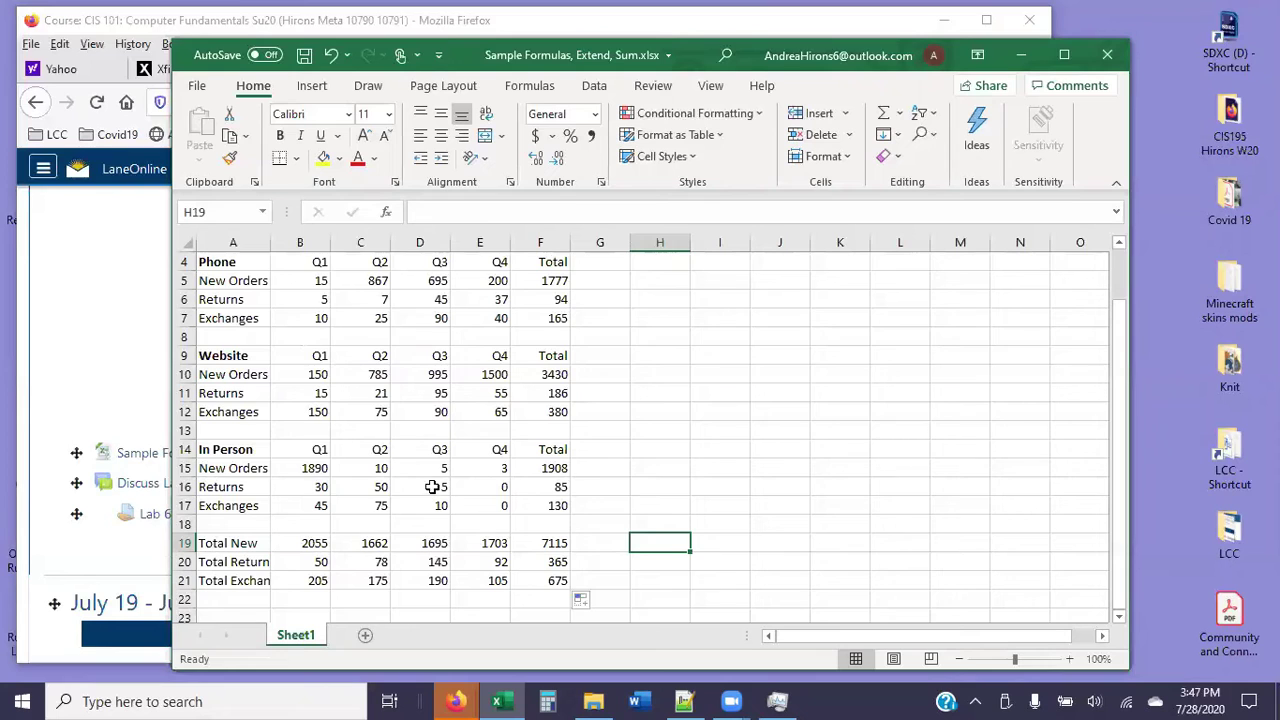
# - Undo the combined totals and all modality total formulas, back to an empty F5, and clear the copy selection
pyautogui.scroll(1, 421, 475)
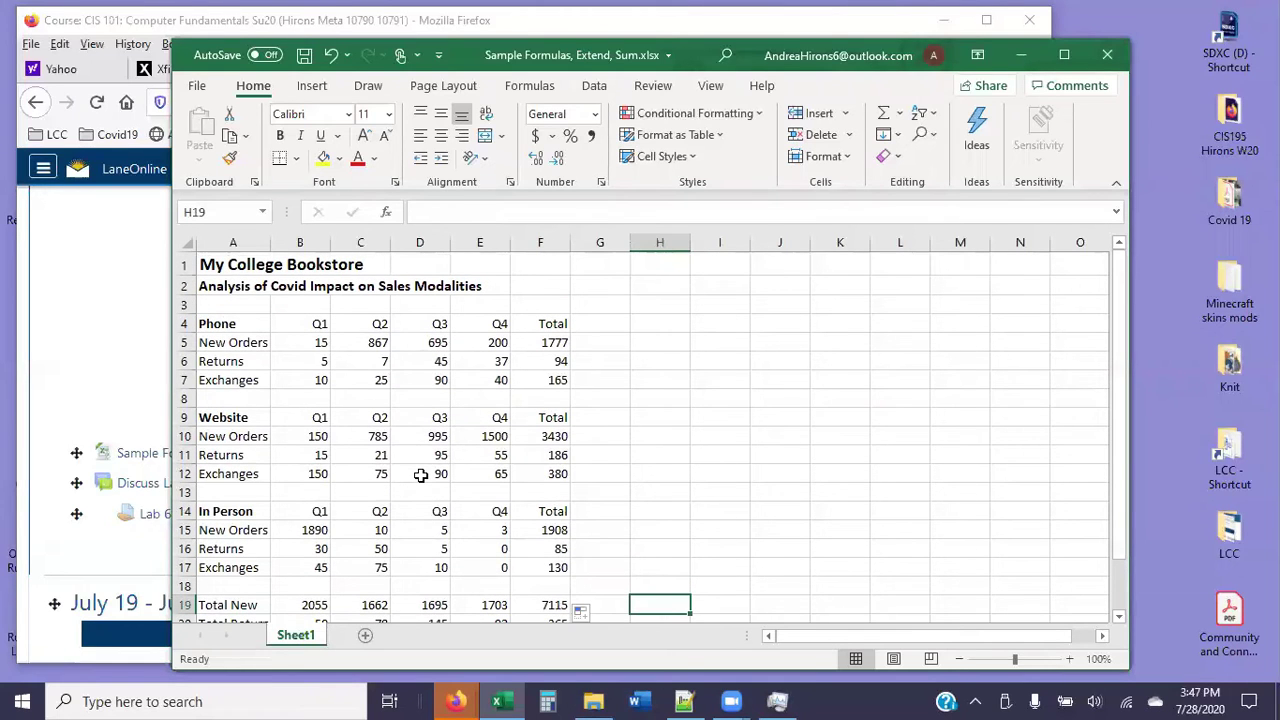
pyautogui.hotkey('ctrl', 'z')
pyautogui.hotkey('ctrl', 'z')
pyautogui.hotkey('ctrl', 'z')
pyautogui.hotkey('ctrl', 'z')
pyautogui.hotkey('ctrl', 'z')
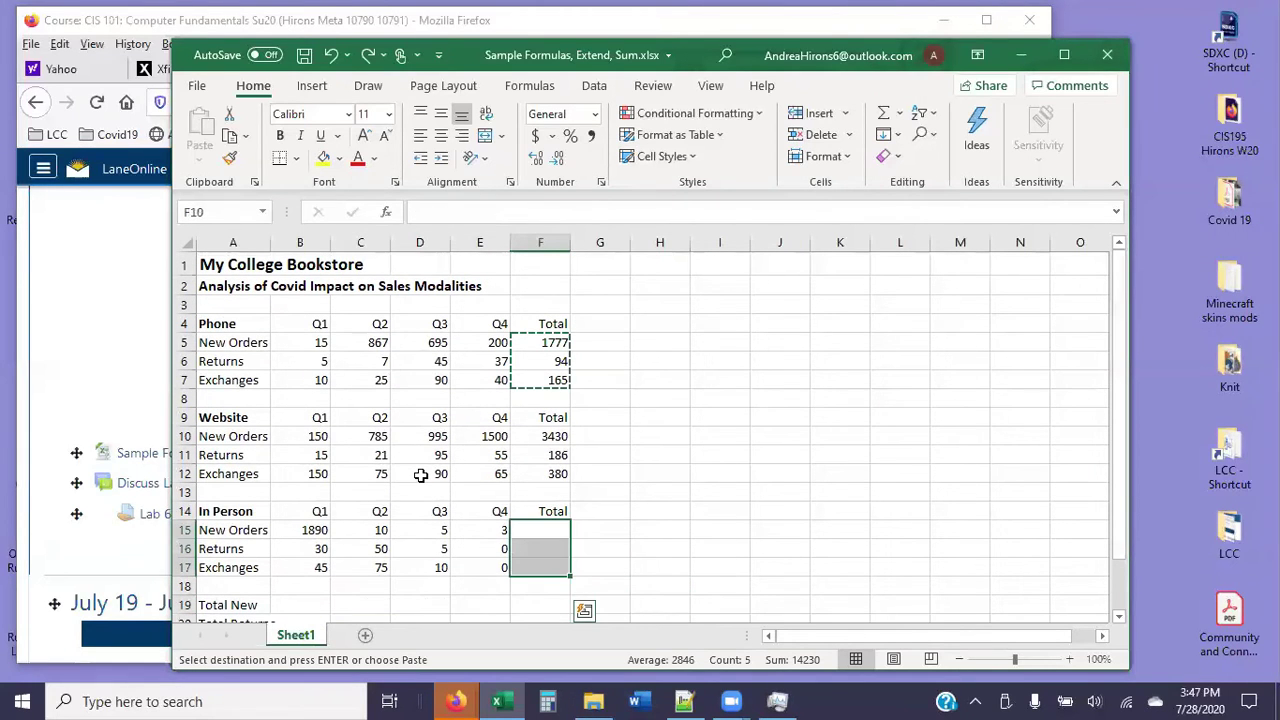
pyautogui.hotkey('ctrl', 'z')
pyautogui.press('Escape')
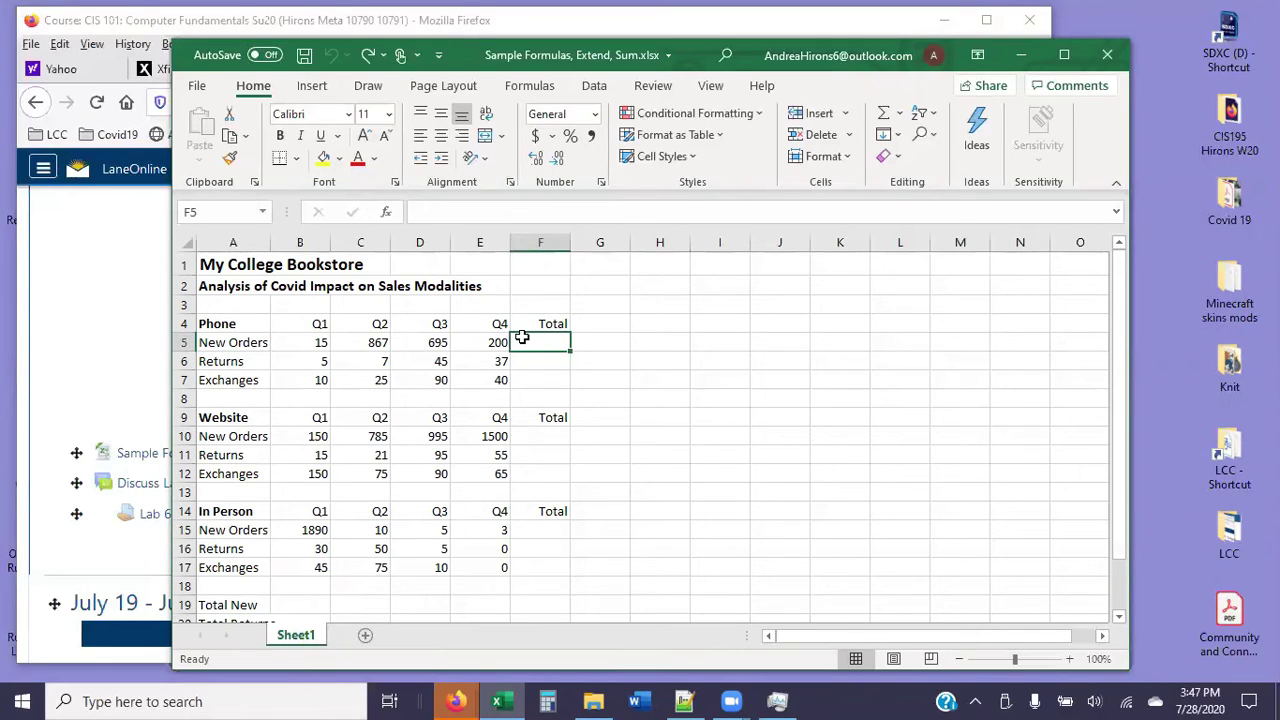
# - Total the Phone new orders in F5 with the addition formula =B5+C5+D5+E5
pyautogui.write('=')
pyautogui.click(310, 341)
pyautogui.write('+')
pyautogui.click(365, 342)
pyautogui.write('+')
pyautogui.click(433, 345)
pyautogui.write('+')
pyautogui.click(470, 344)
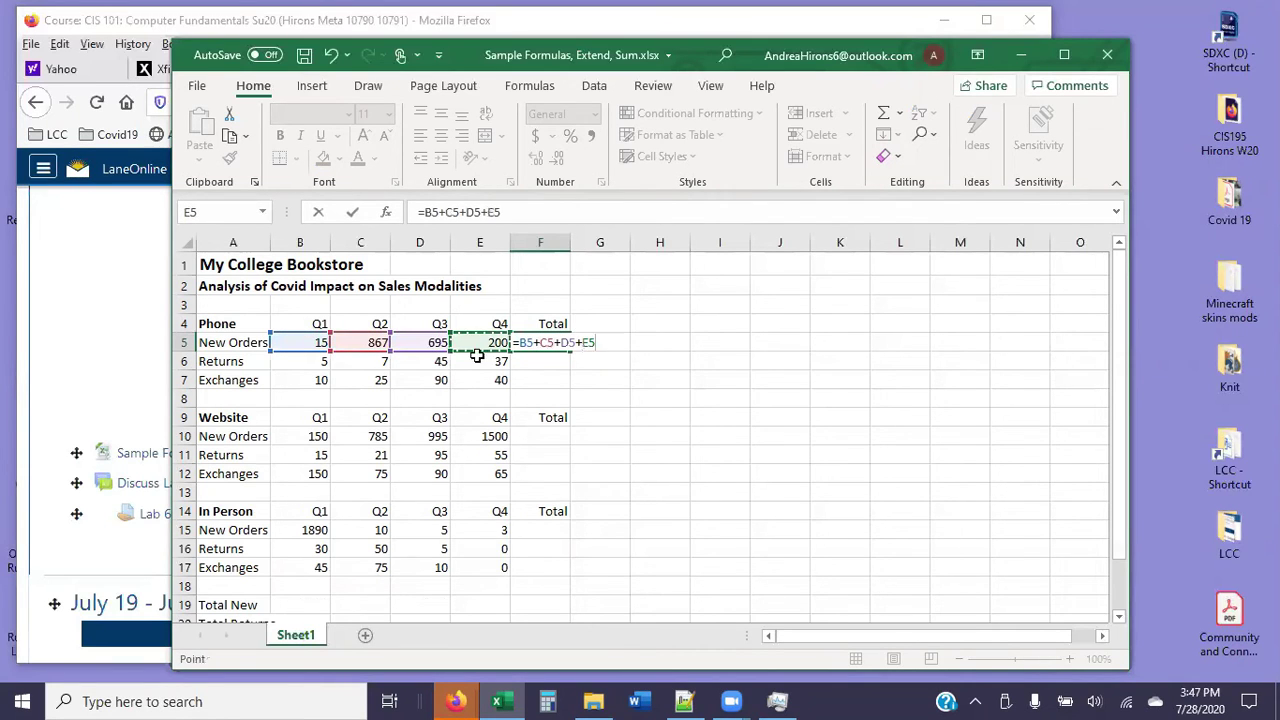
pyautogui.press('Return')
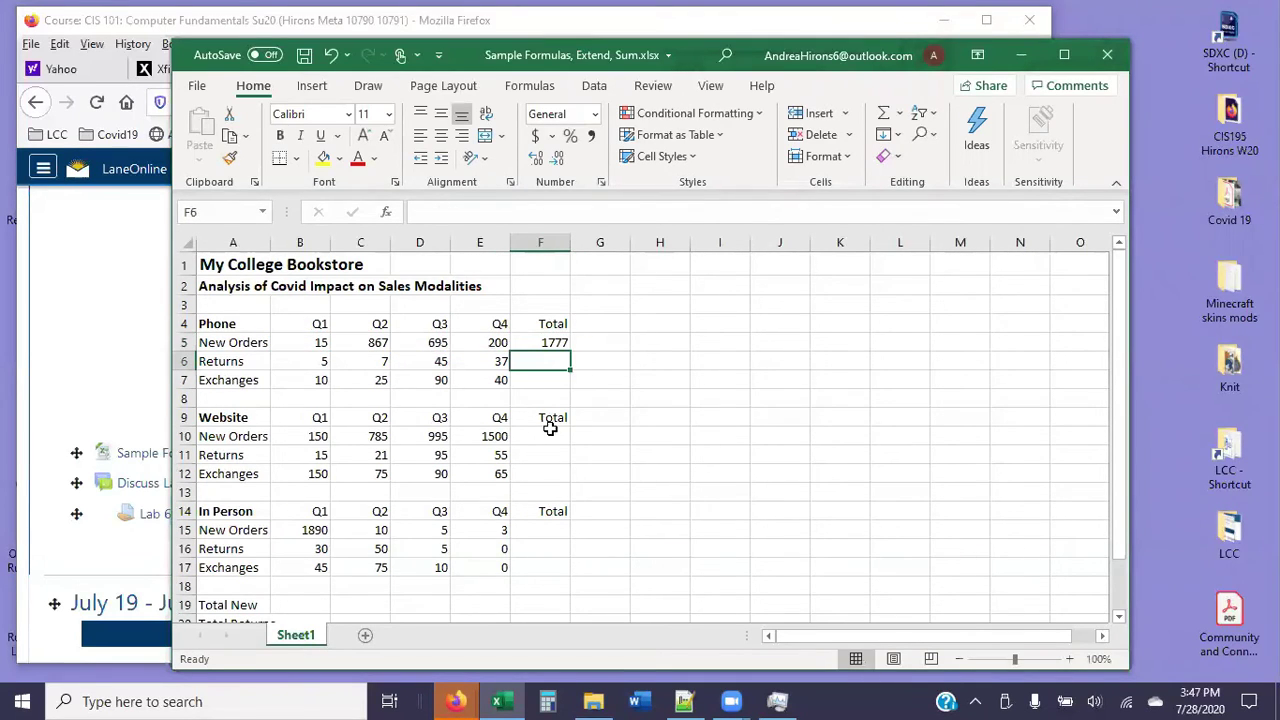
# - Fill the F5 addition formula down through F7 and copy F5:F7 into the Website totals from F10 and In Person totals from F15
pyautogui.click(542, 341)
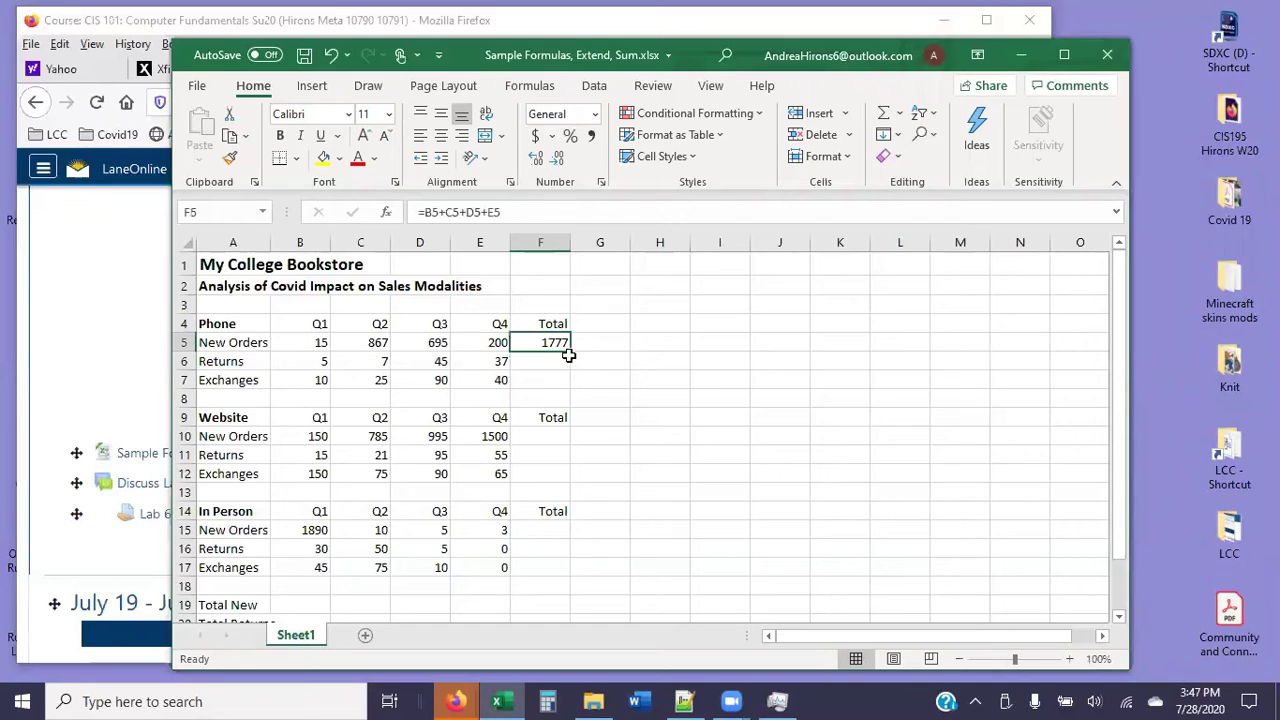
pyautogui.moveTo(570, 351); pyautogui.dragTo(577, 382)
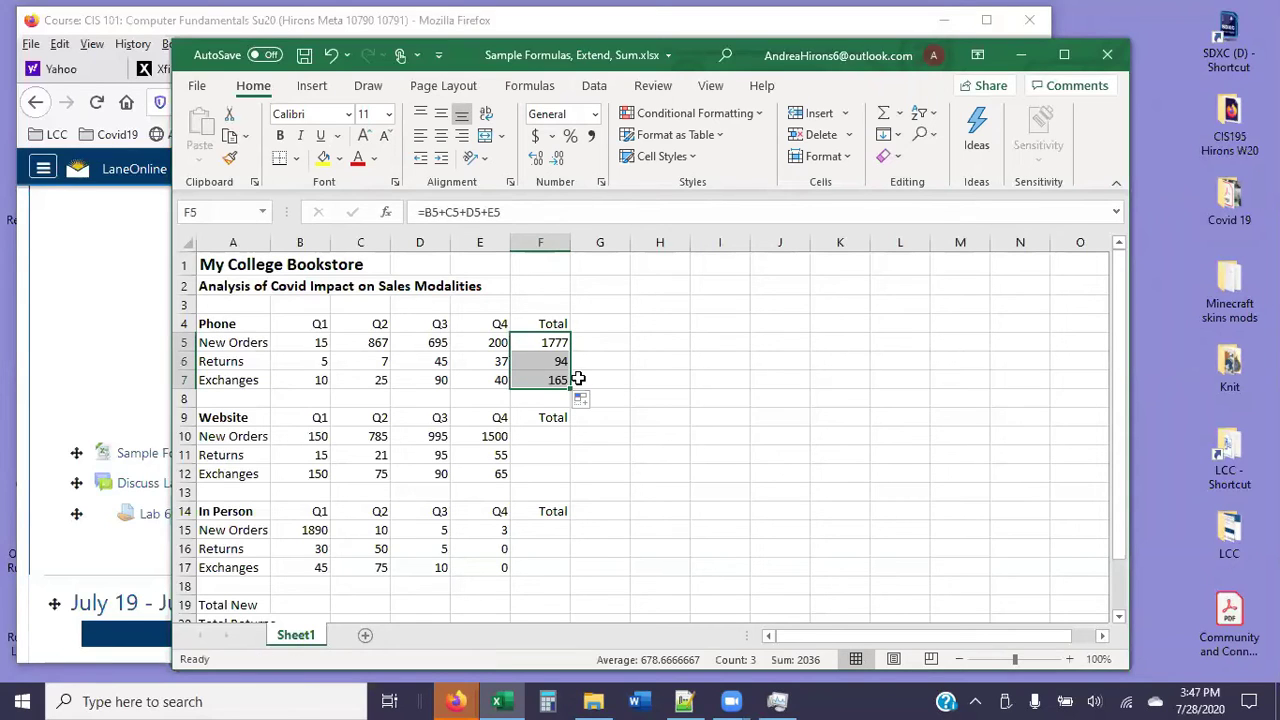
pyautogui.hotkey('ctrl', 'c')
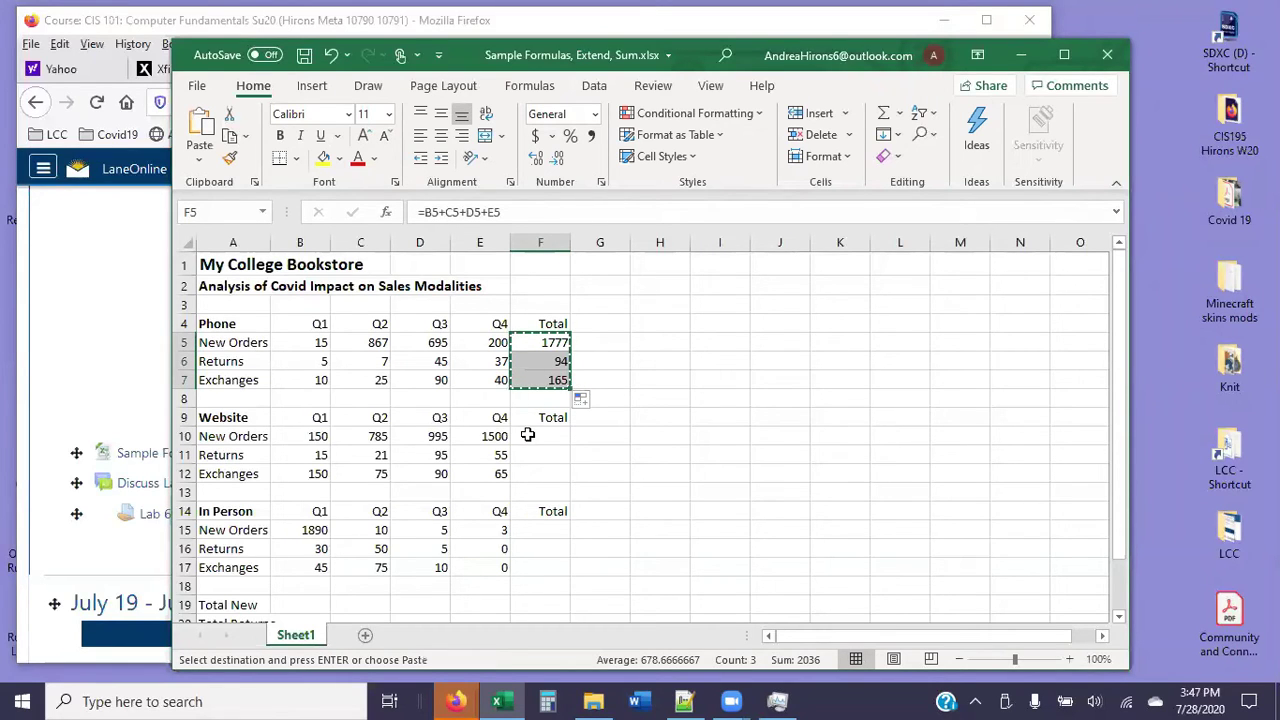
pyautogui.click(531, 436)
pyautogui.hotkey('ctrl', 'v')
pyautogui.click(531, 524)
pyautogui.hotkey('ctrl', 'v')
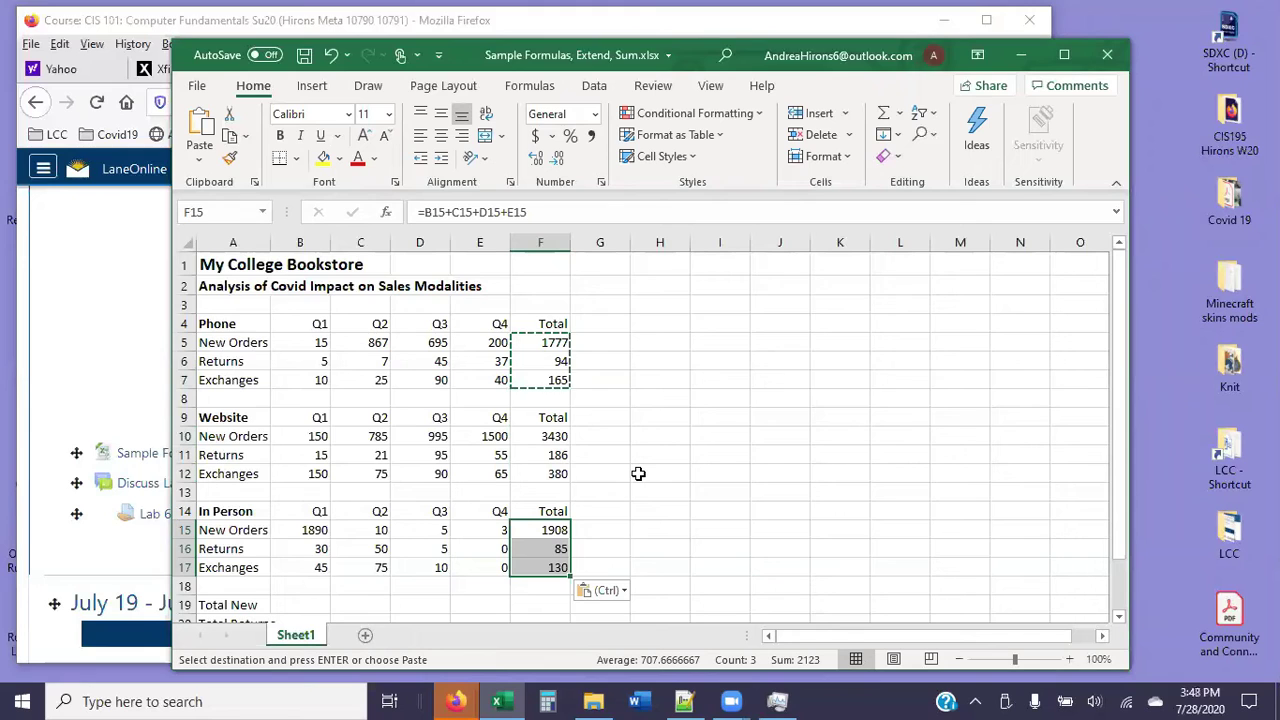
# - Inspect the In Person returns formula in F16, undo all the modality total formulas in column F, and clear the copy selection
pyautogui.doubleClick(549, 548)
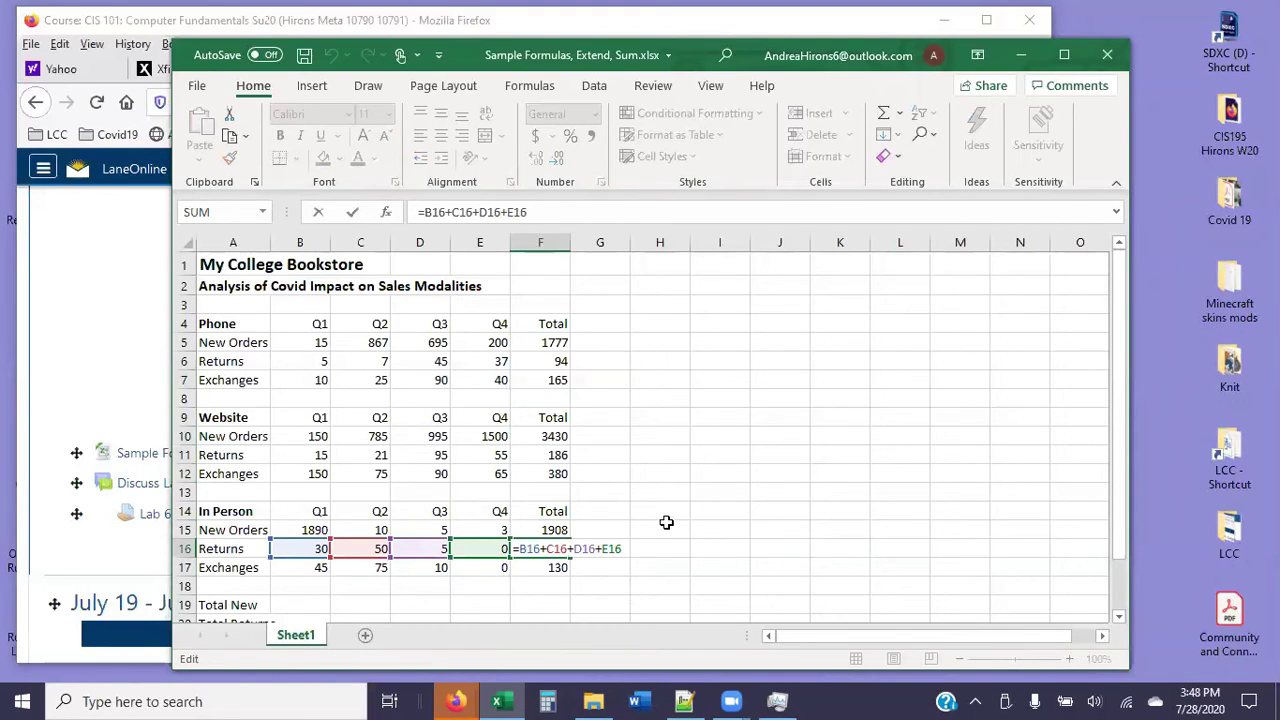
pyautogui.press('Escape')
pyautogui.hotkey('ctrl', 'z')
pyautogui.hotkey('ctrl', 'z')
pyautogui.hotkey('ctrl', 'z')
pyautogui.hotkey('ctrl', 'z')
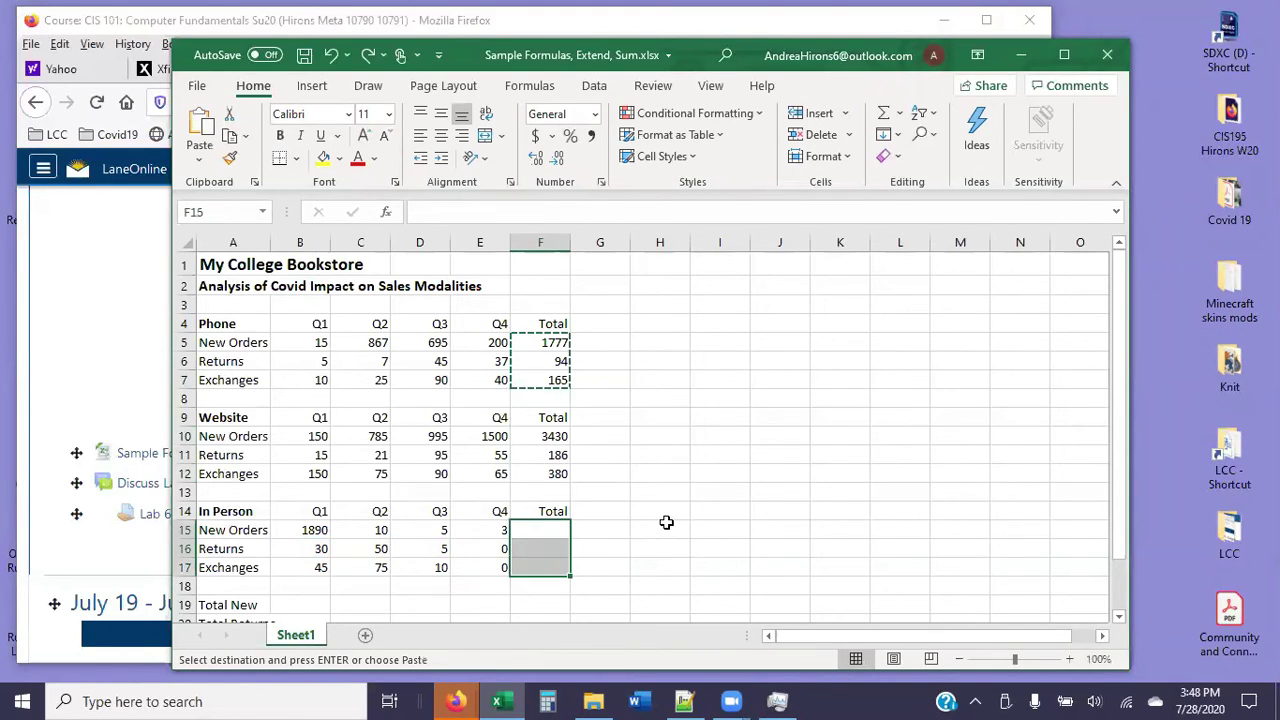
pyautogui.click(660, 510)
pyautogui.press('Escape')
# - Total the Phone new orders in F5 with AutoSum over B5:E5
pyautogui.click(555, 344)
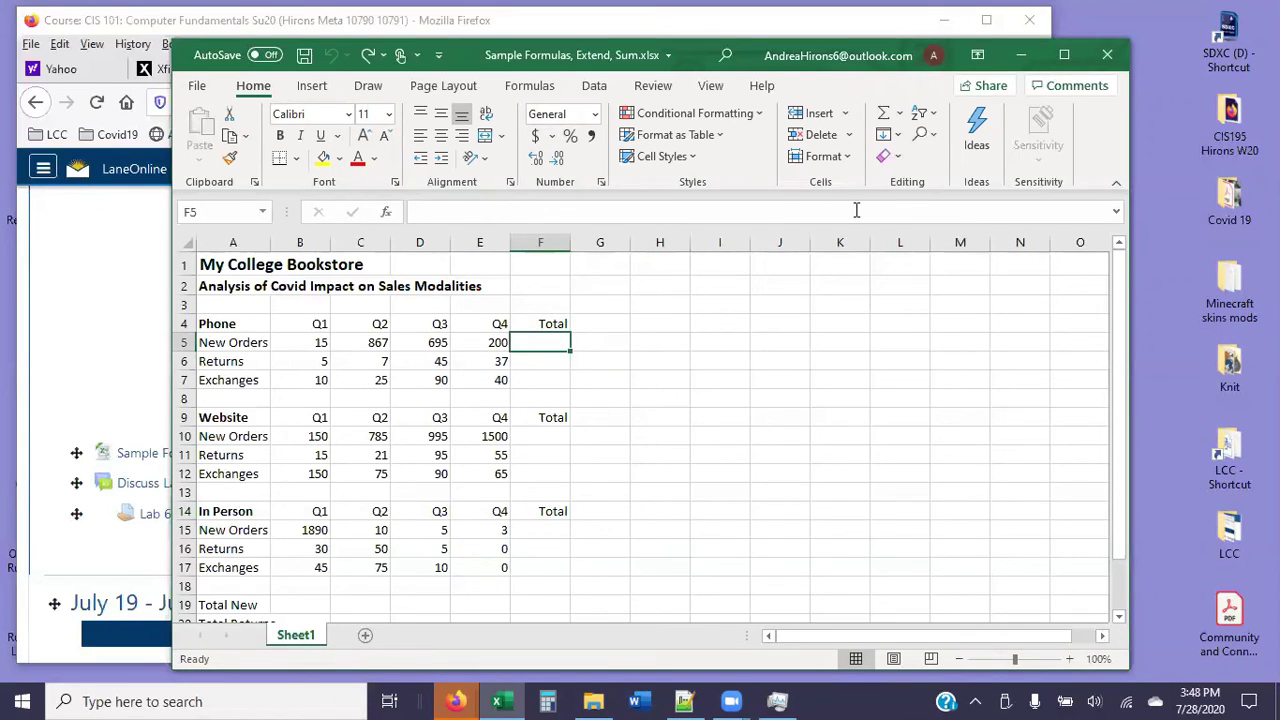
pyautogui.click(884, 113)
pyautogui.press('Return')
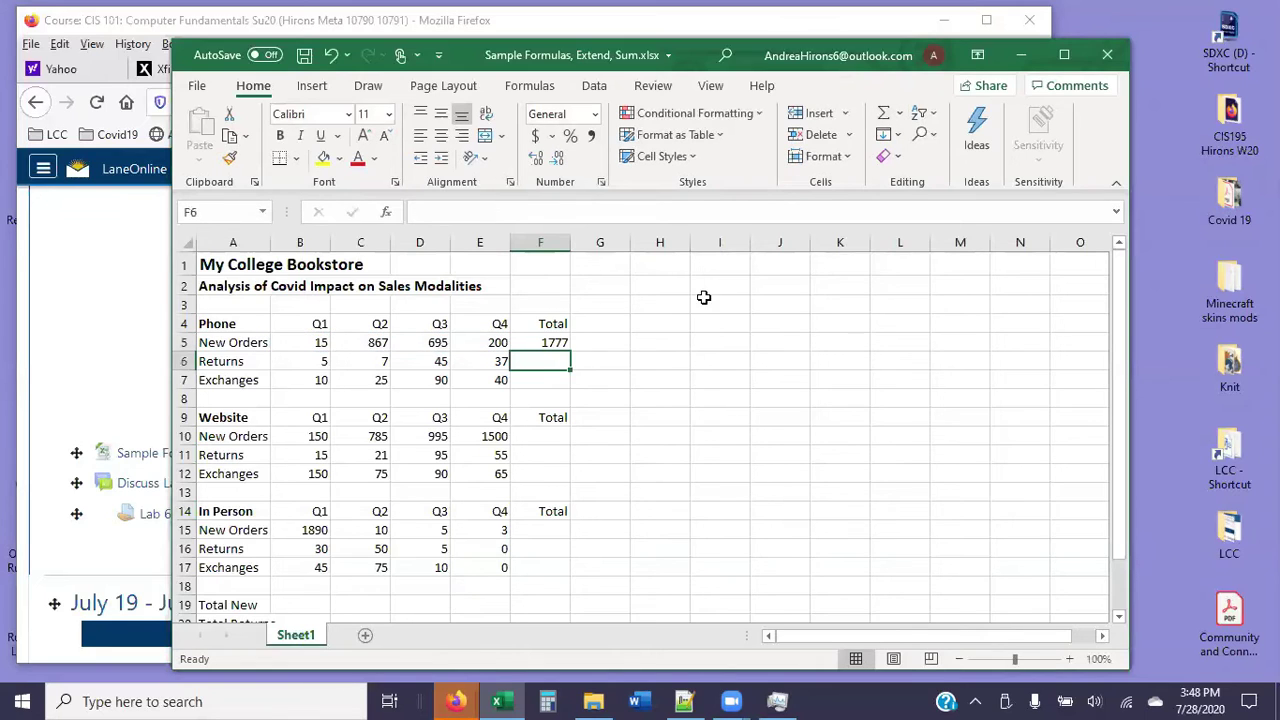
# - Try filling the F5 total formula across row 5 through K5, and undo the fill
pyautogui.click(554, 345)
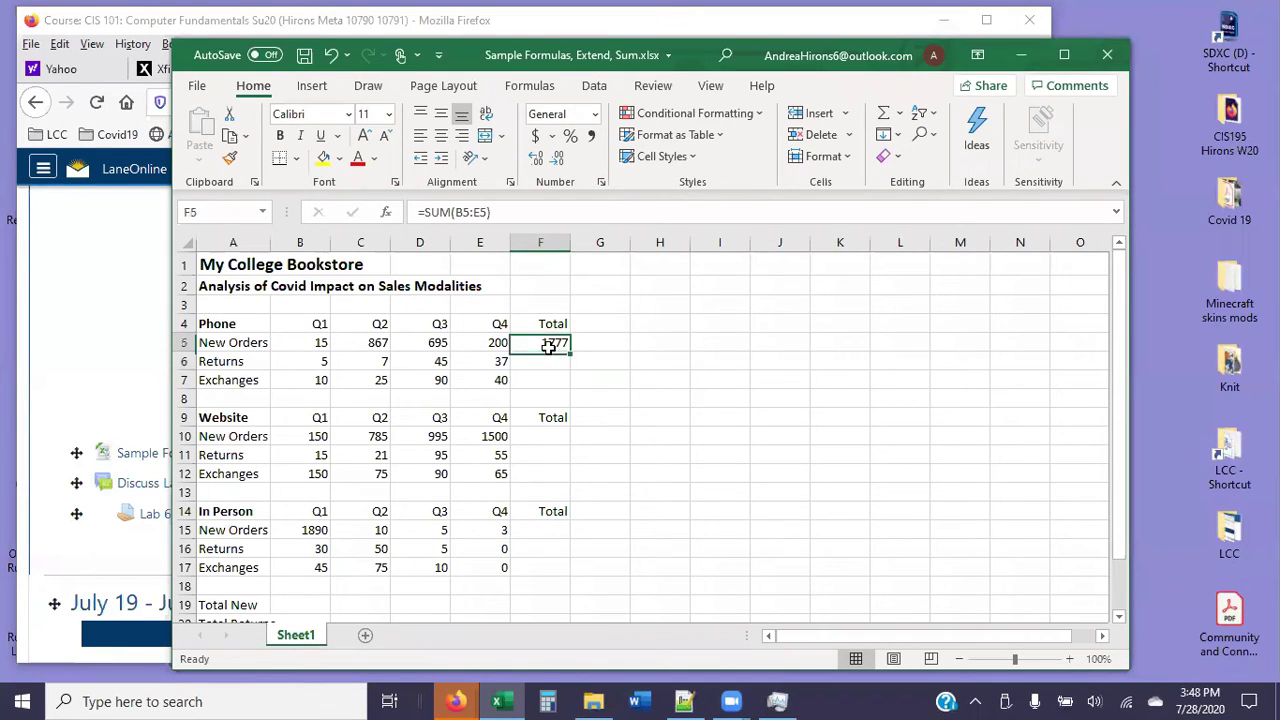
pyautogui.moveTo(570, 354); pyautogui.dragTo(859, 399)
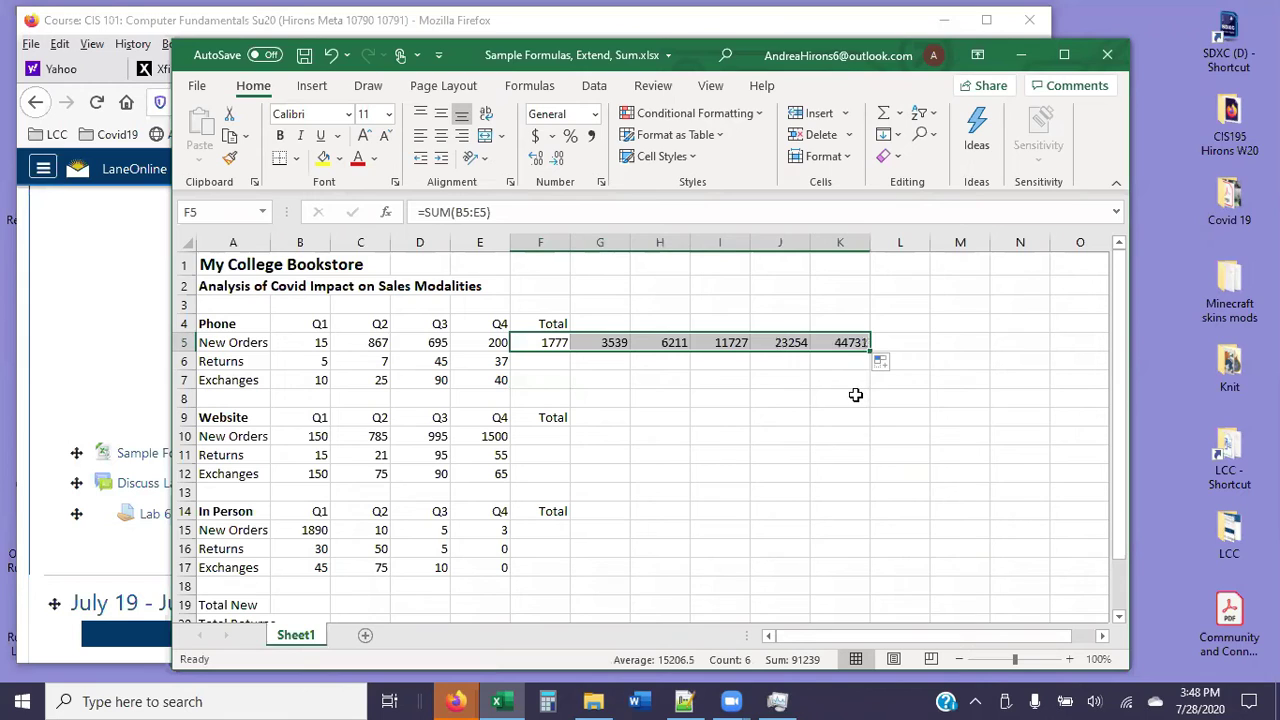
pyautogui.hotkey('ctrl', 'z')
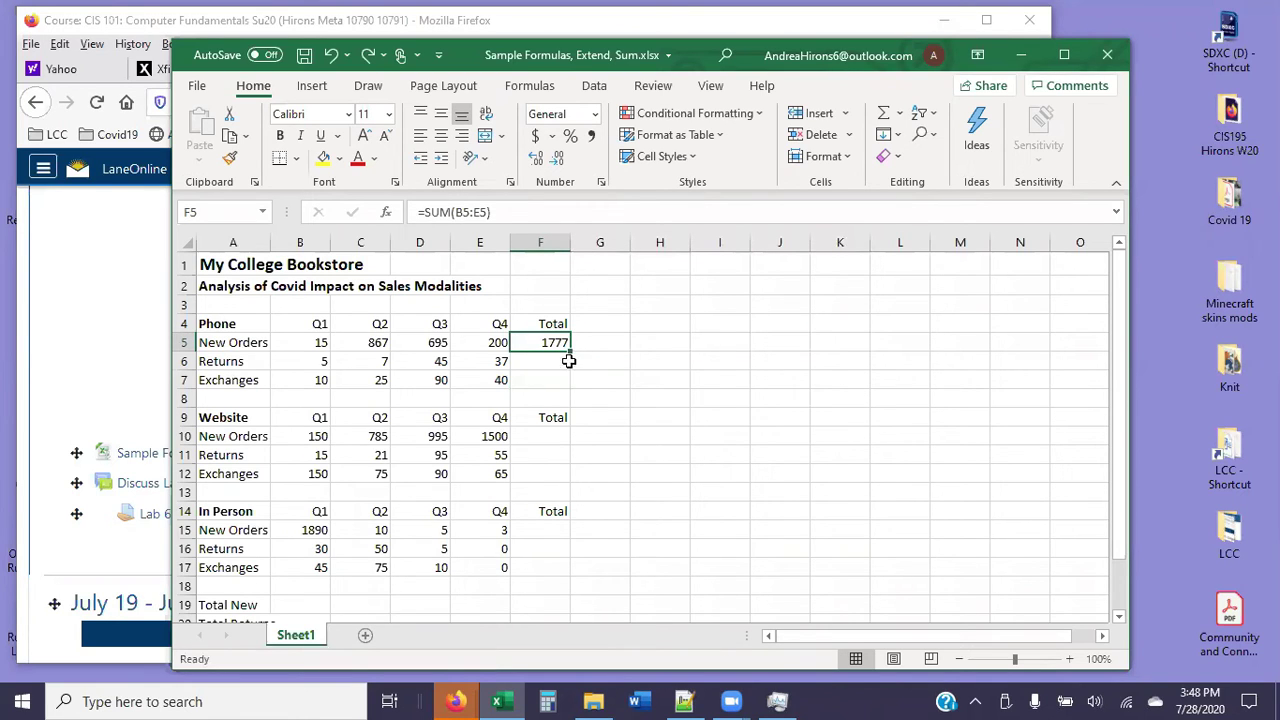
# - Total the Phone returns in F6 and exchanges in F7 with individual AutoSums, accepting the suggested ranges B6:E6 and F5:F6
pyautogui.click(537, 363)
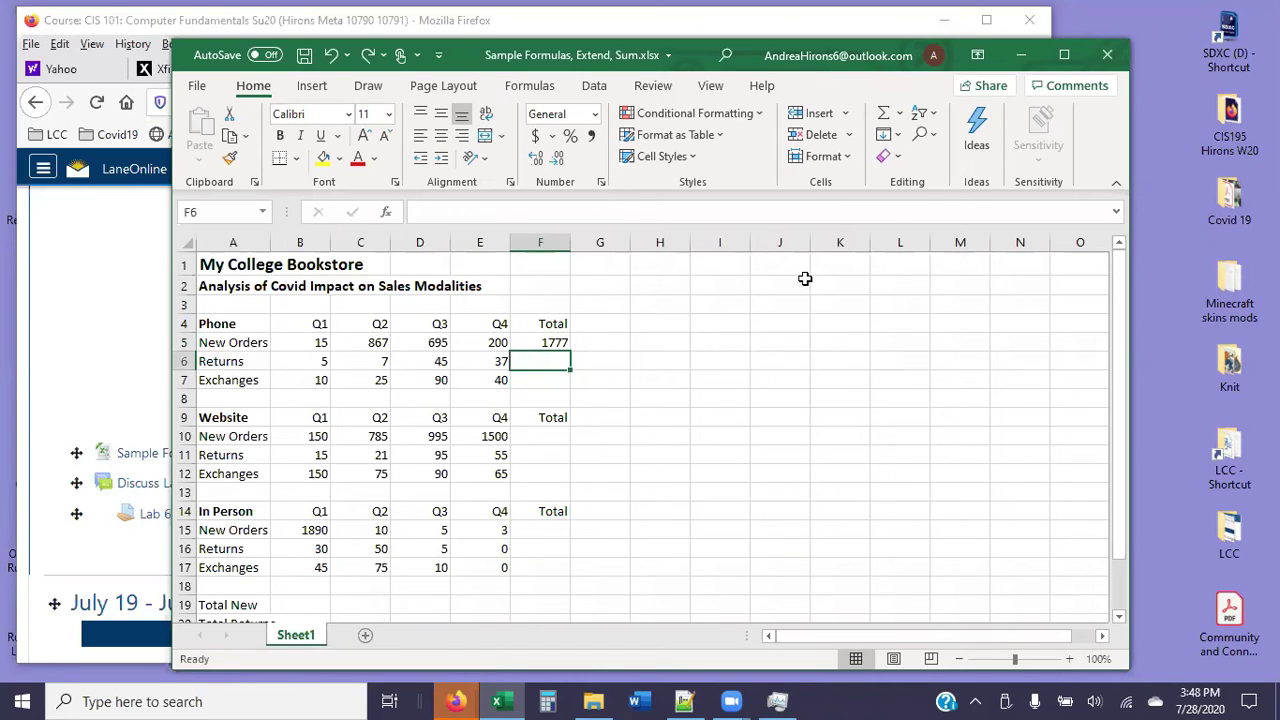
pyautogui.click(884, 118)
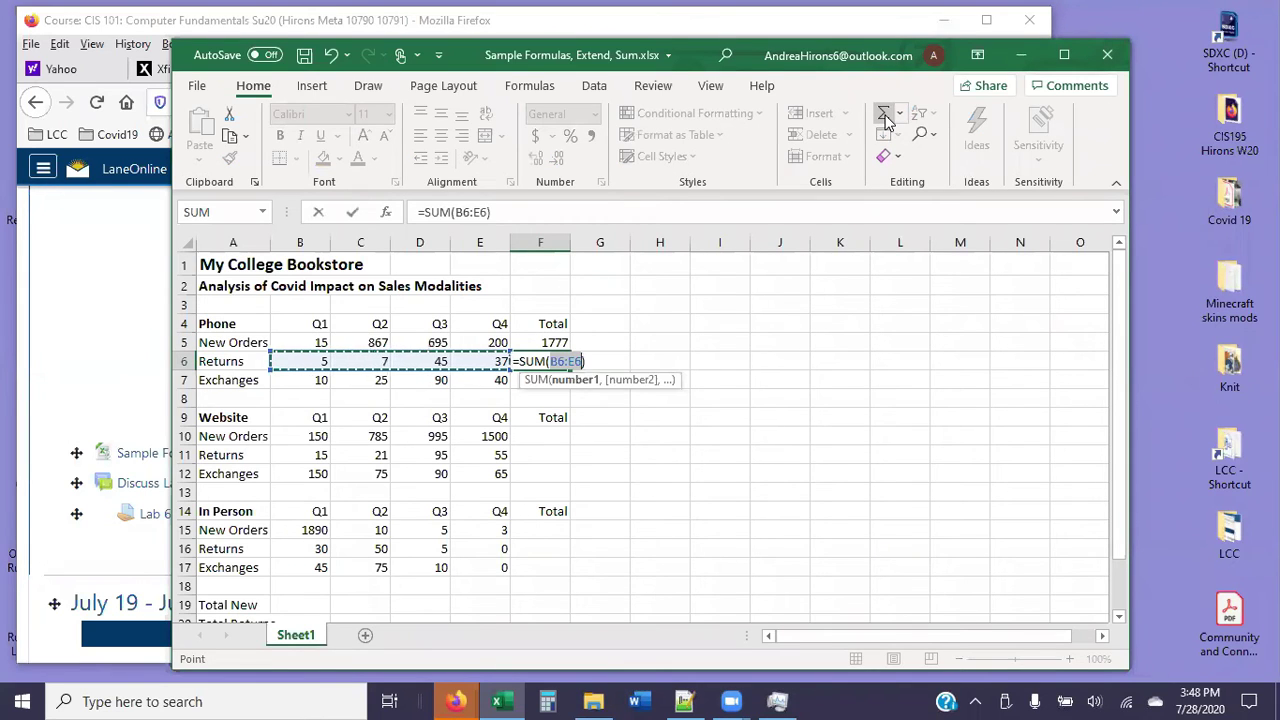
pyautogui.press('Return')
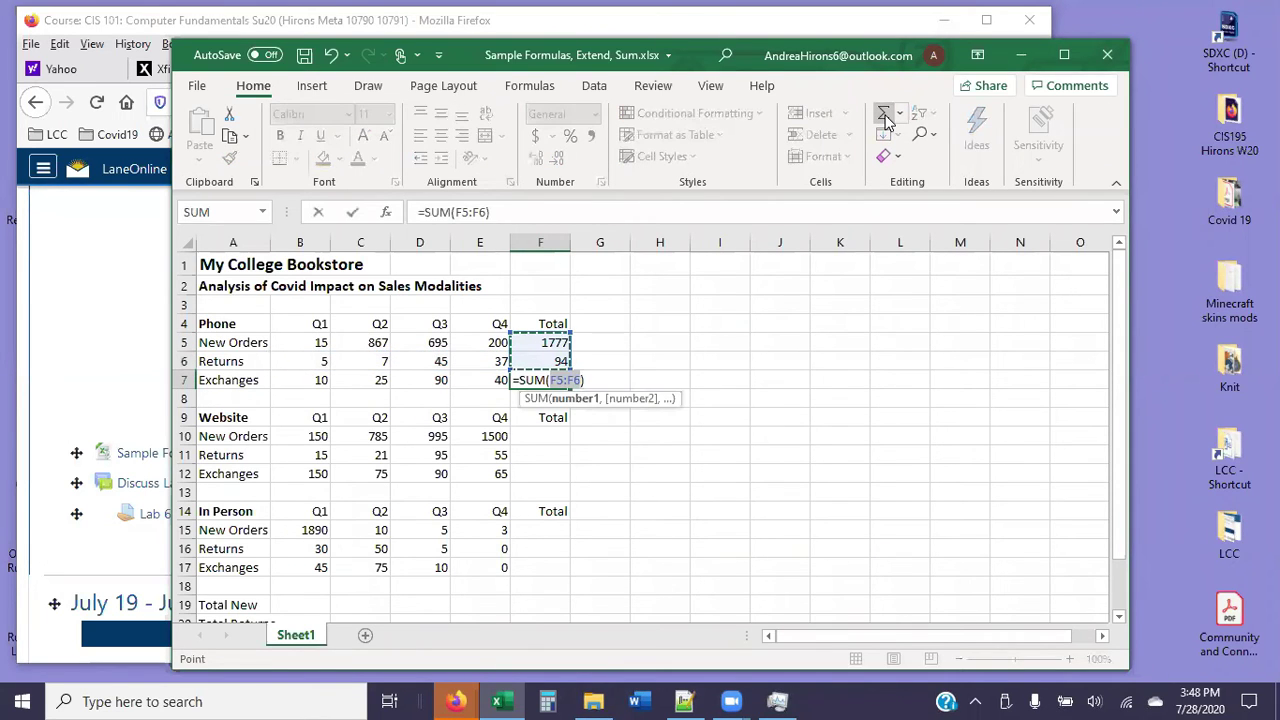
pyautogui.press('Return')
# - Total the Website new orders, returns and exchanges in F10, F11 and F12 with individual AutoSums, accepting each suggested range
pyautogui.click(545, 437)
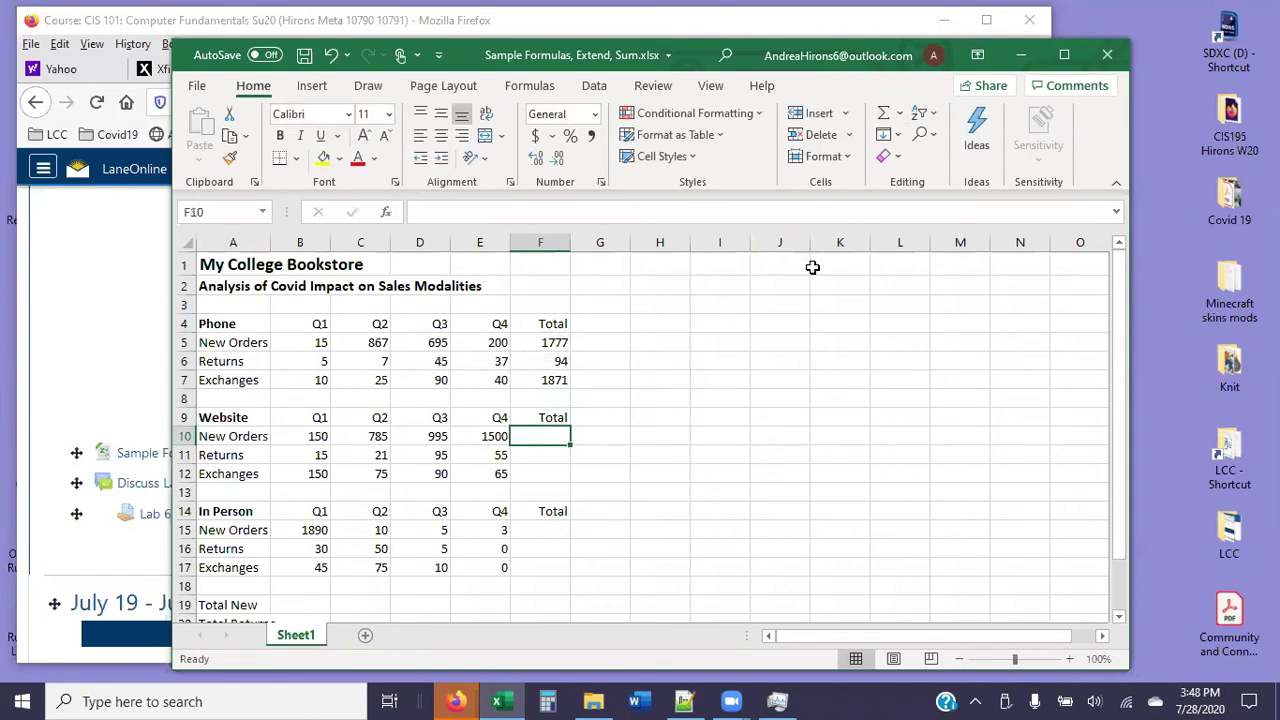
pyautogui.click(884, 113)
pyautogui.press('Return')
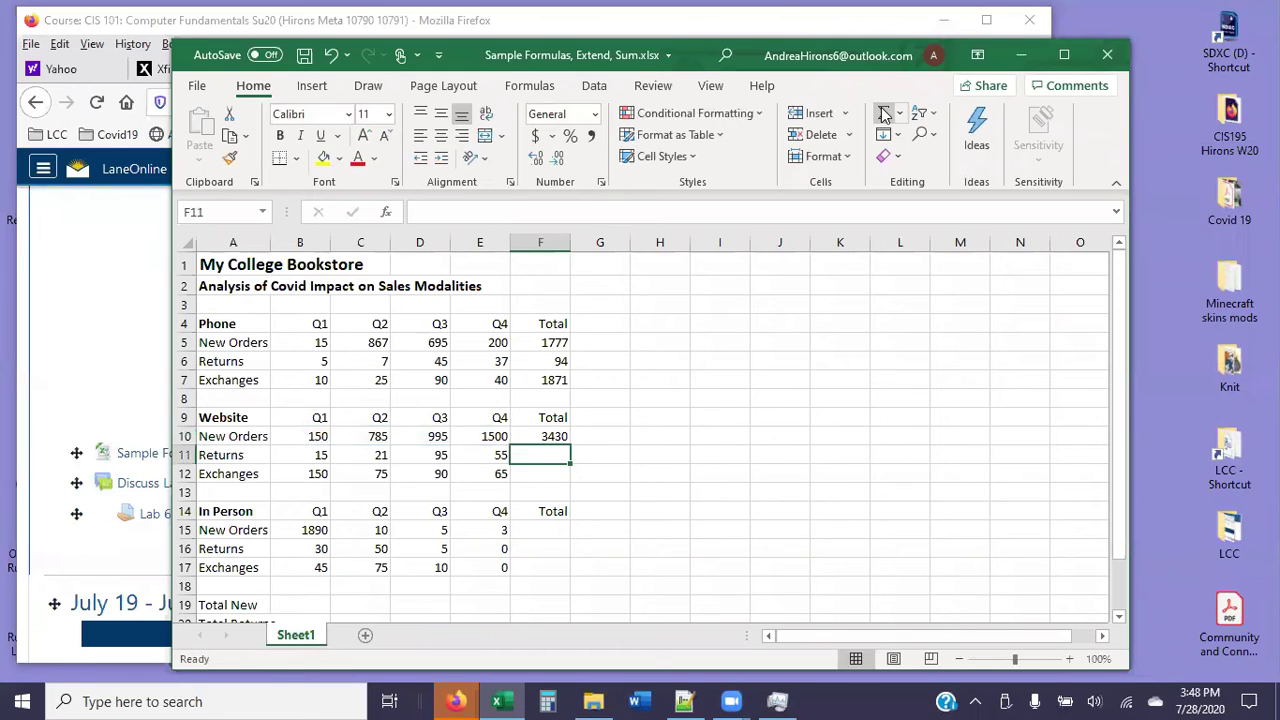
pyautogui.click(884, 113)
pyautogui.press('Return')
pyautogui.click(884, 113)
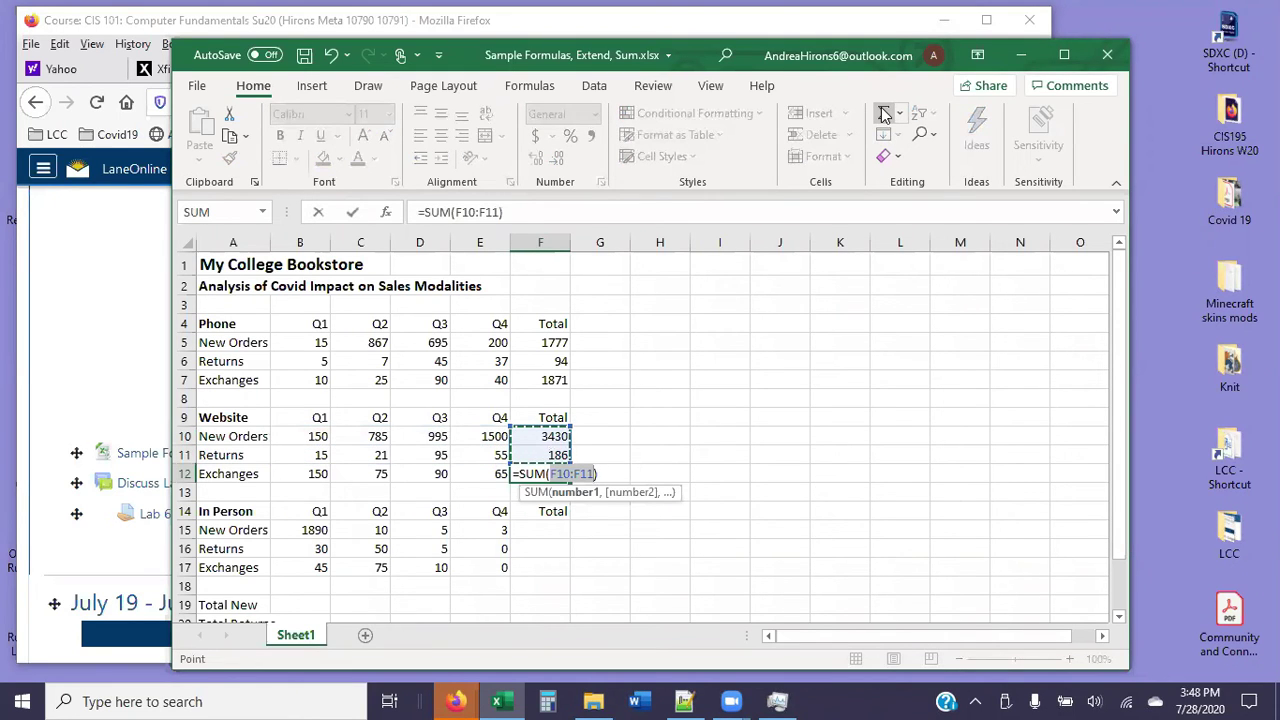
pyautogui.press('Return')
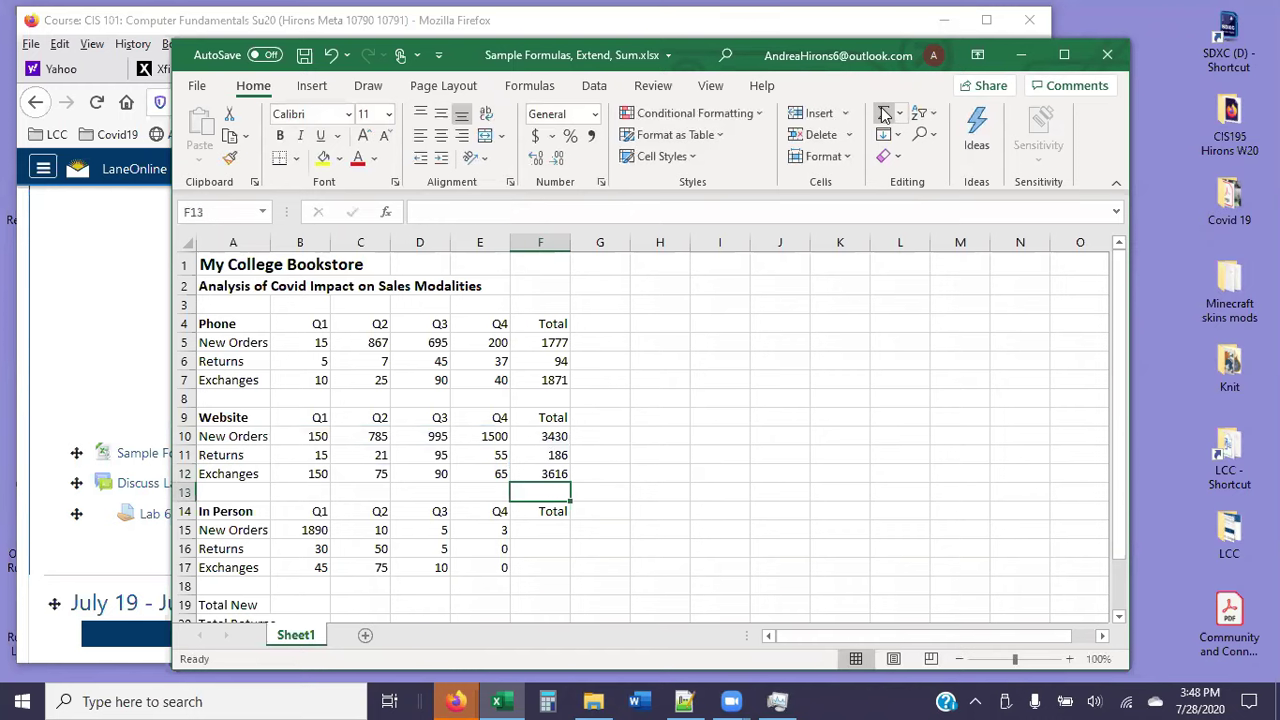
# - Examine the Phone exchanges row and compare the cell ranges summed by the formulas in F7 and F5
pyautogui.moveTo(378, 379); pyautogui.dragTo(556, 379)
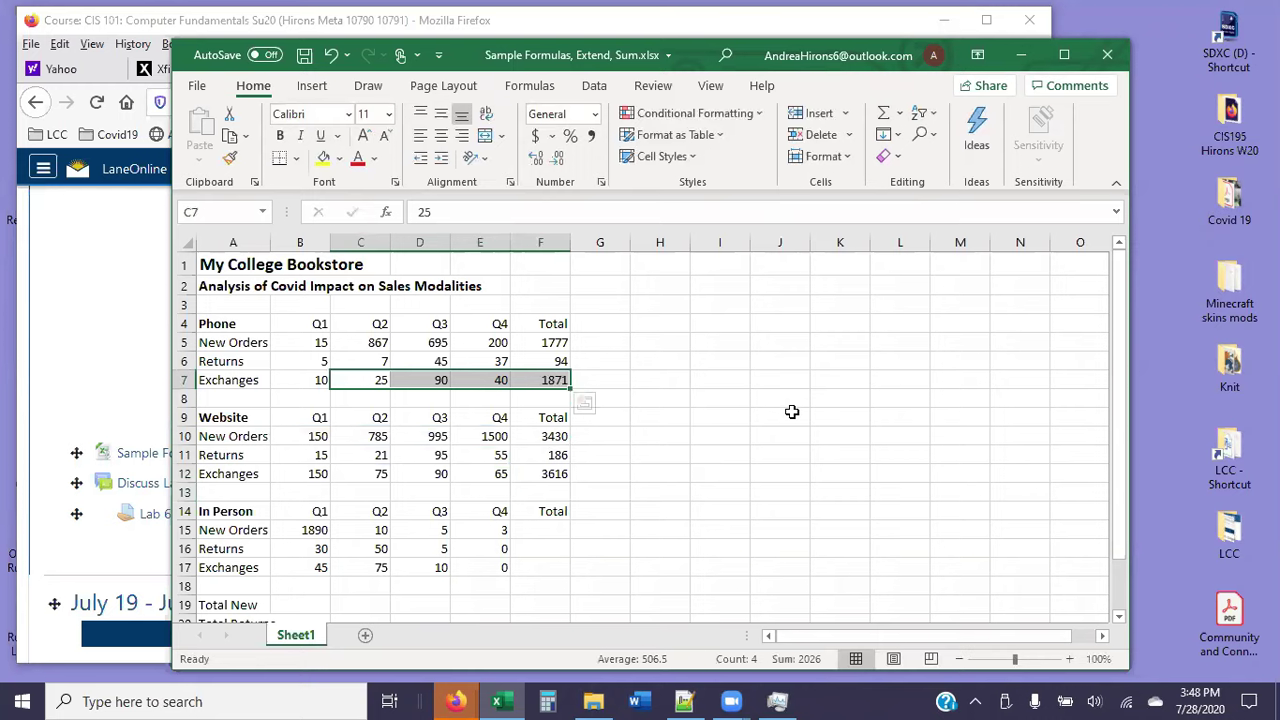
pyautogui.click(791, 412)
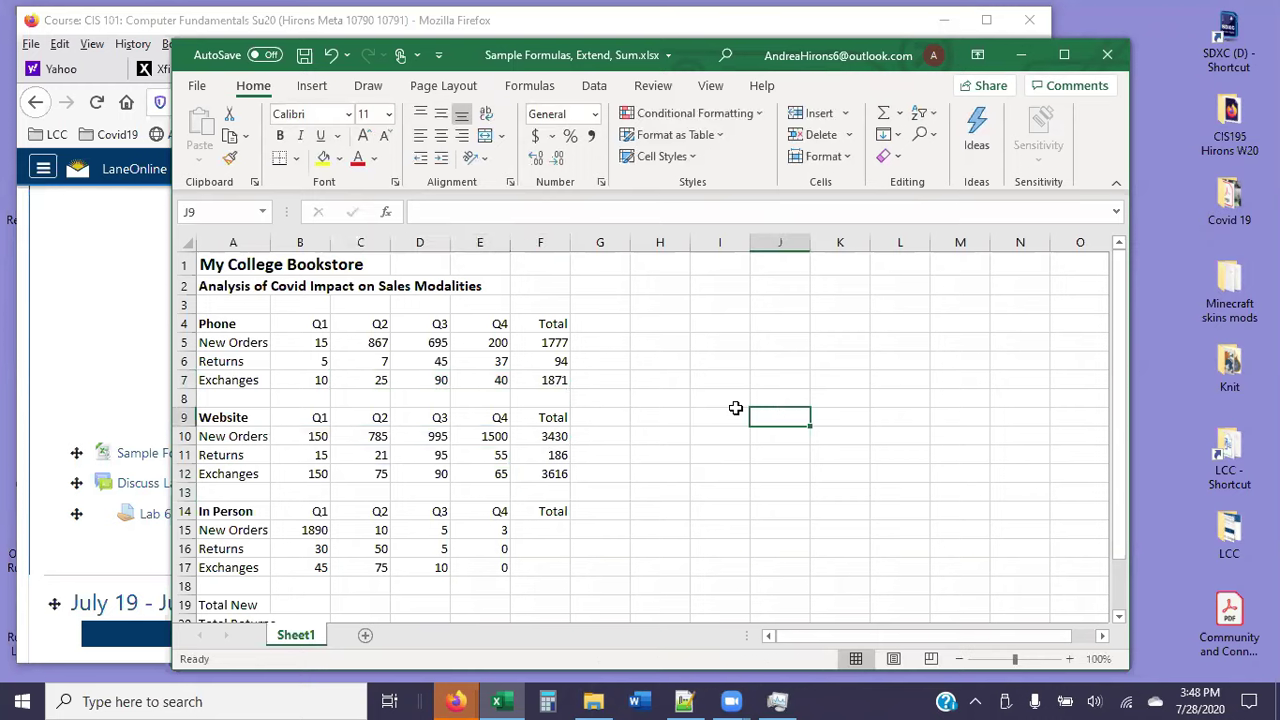
pyautogui.click(551, 379)
pyautogui.doubleClick(551, 379)
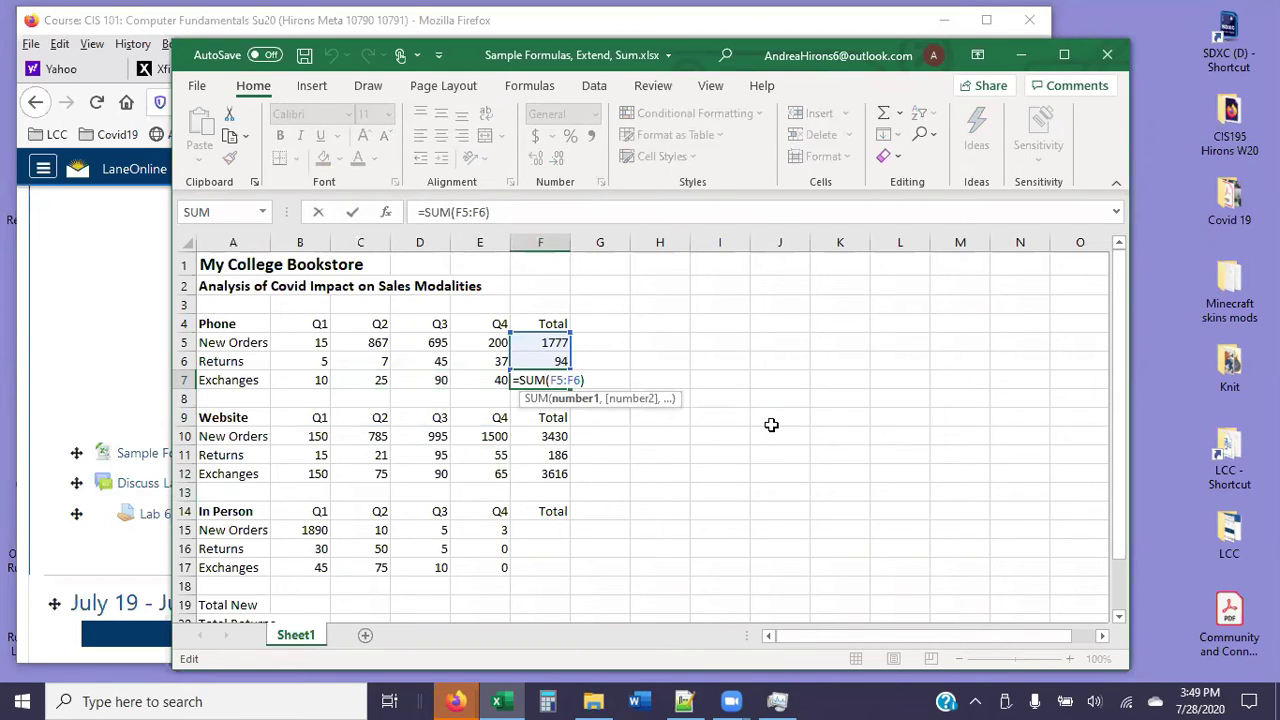
pyautogui.press('Escape')
pyautogui.doubleClick(548, 342)
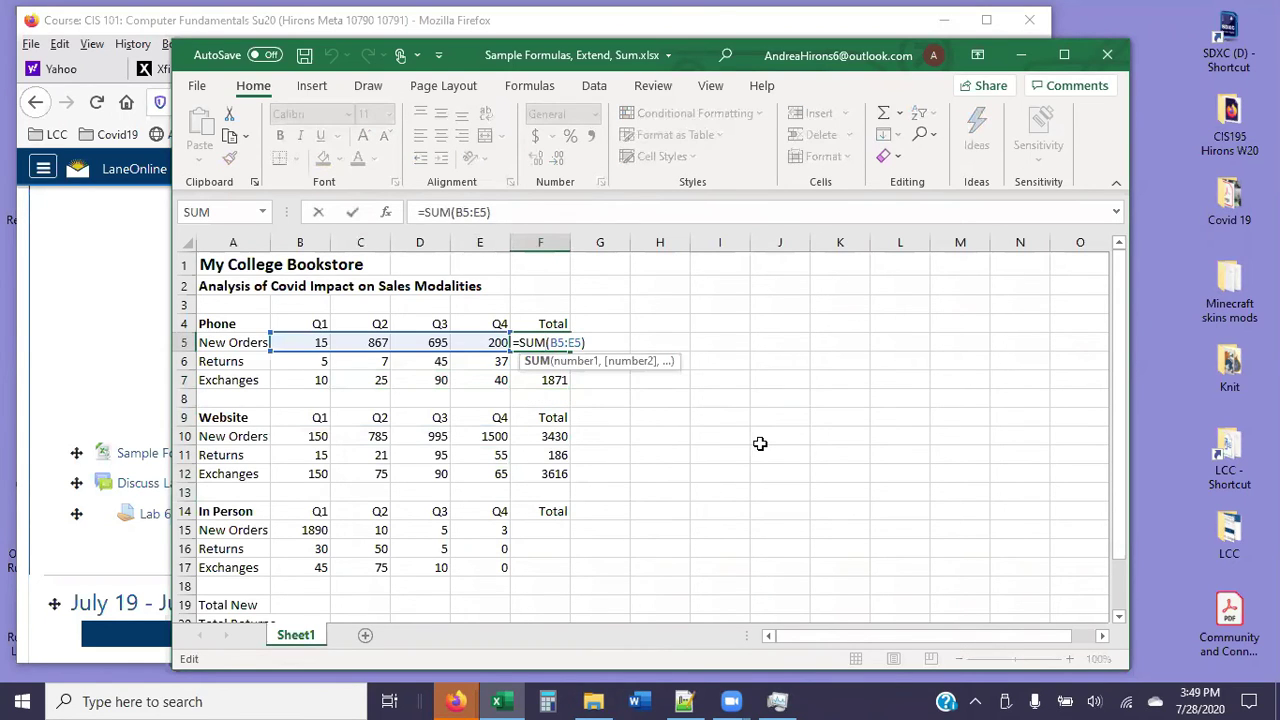
pyautogui.hotkey('ctrl', 'Return')
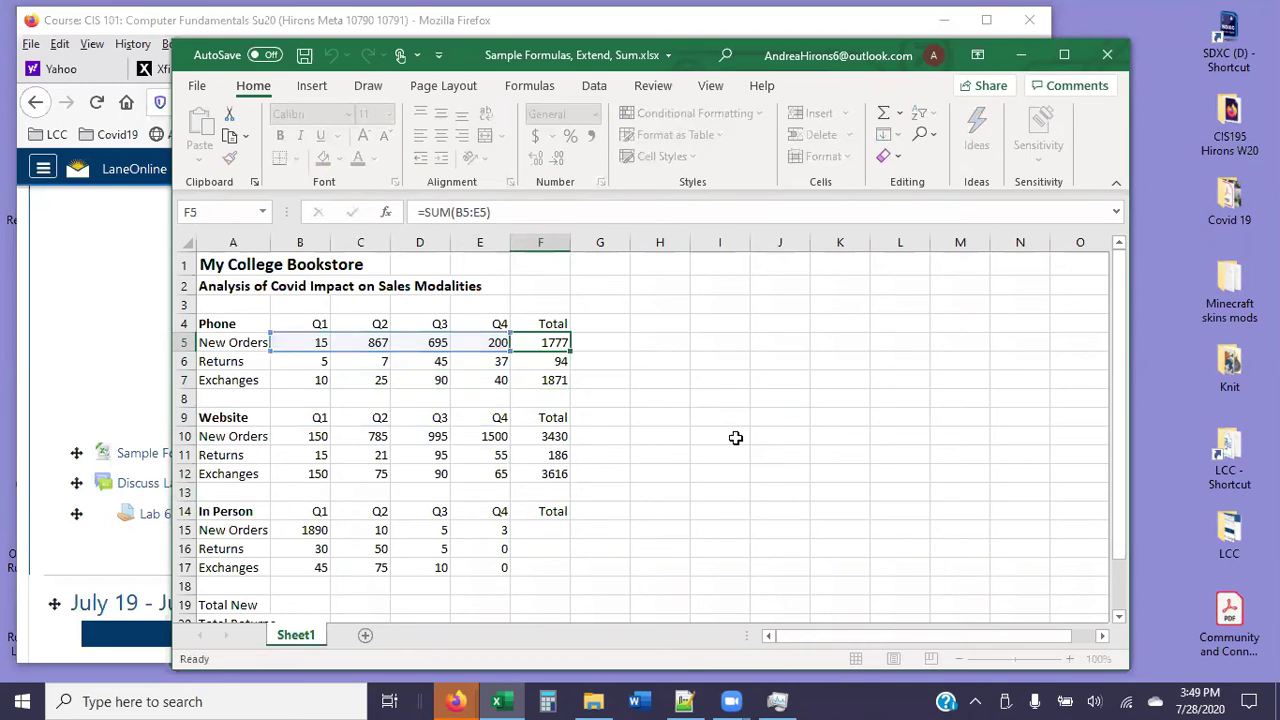
# - Inspect which cells the AutoSum formulas in F7 and the Website exchanges total F12 add up
pyautogui.click(536, 379)
pyautogui.hotkey('alt', '=')
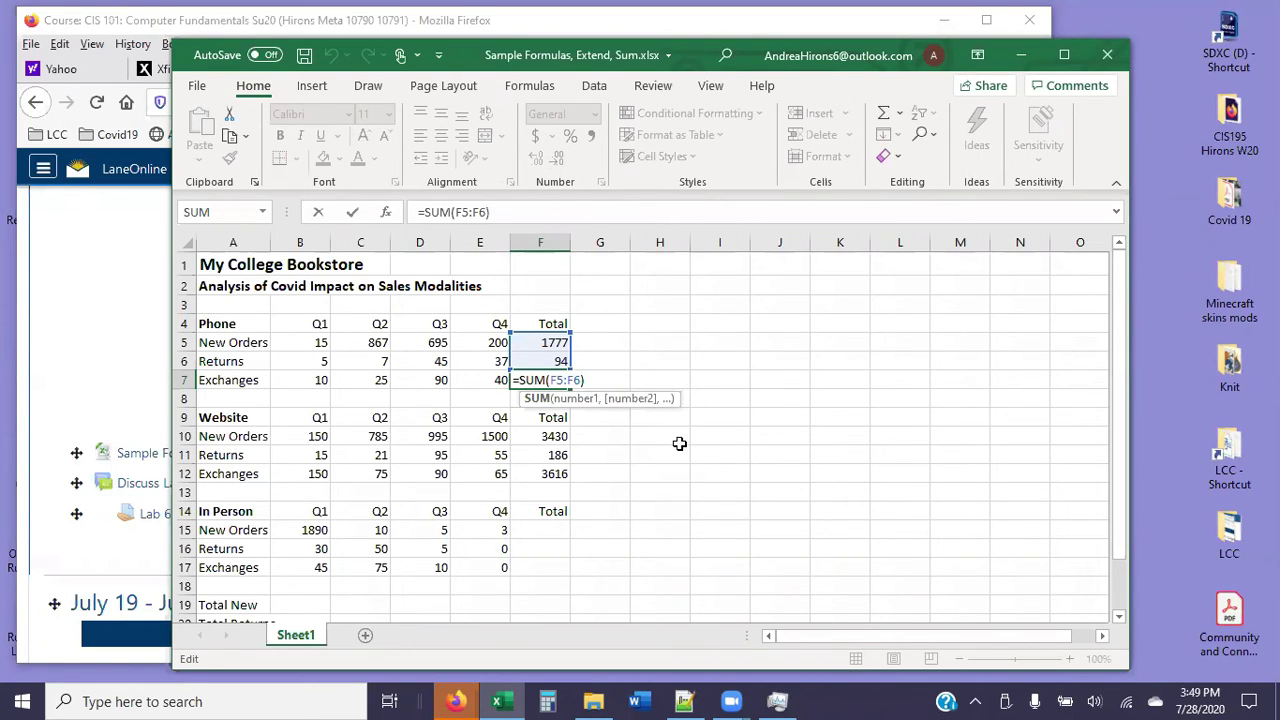
pyautogui.hotkey('ctrl', 'Return')
pyautogui.click(539, 476)
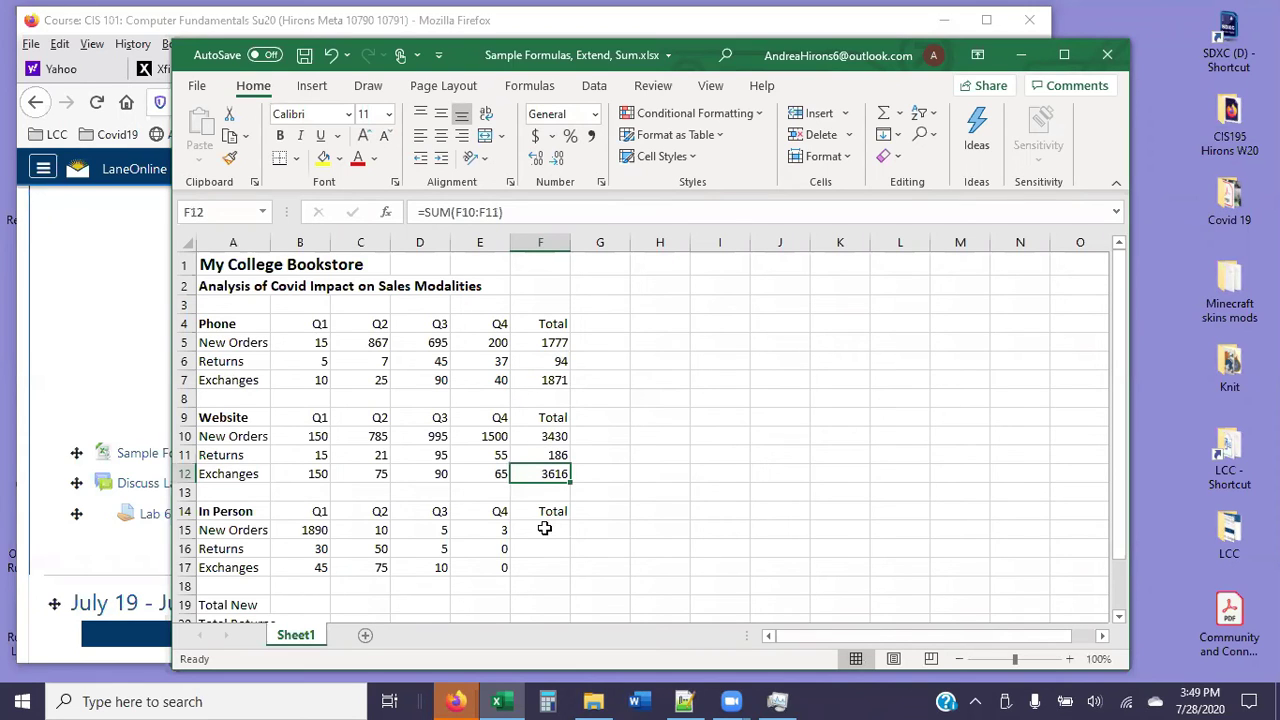
pyautogui.doubleClick(545, 474)
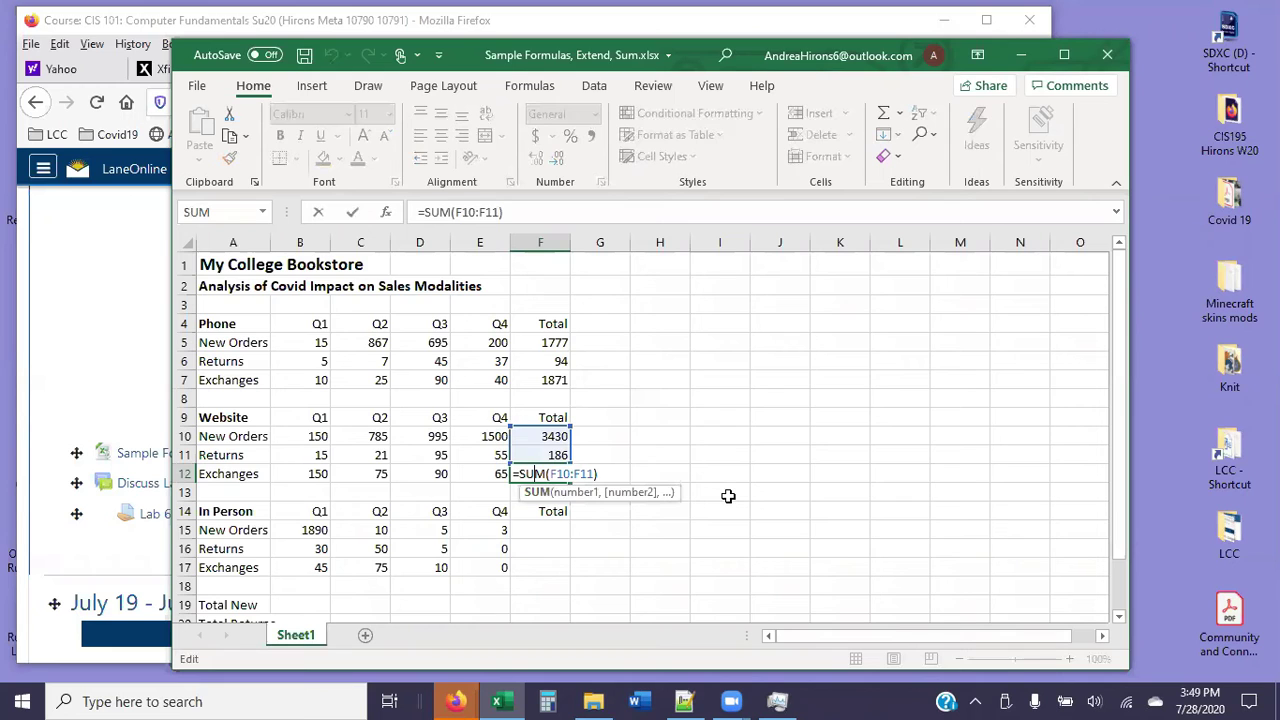
pyautogui.hotkey('ctrl', 'Return')
# - Delete the AutoSum formulas from the Phone totals F5:F7 and the Website totals F10:F12
pyautogui.moveTo(536, 438); pyautogui.dragTo(530, 465)
pyautogui.press('BackSpace')
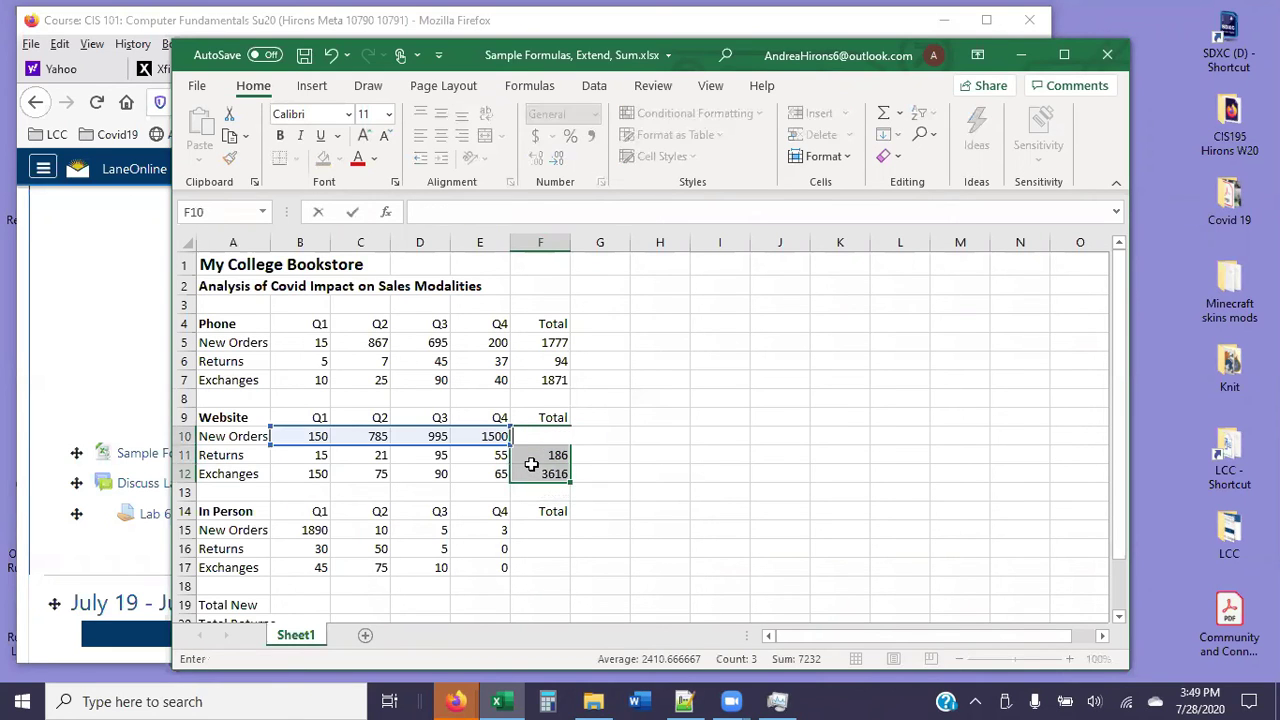
pyautogui.click(551, 345)
pyautogui.moveTo(551, 363); pyautogui.dragTo(550, 383)
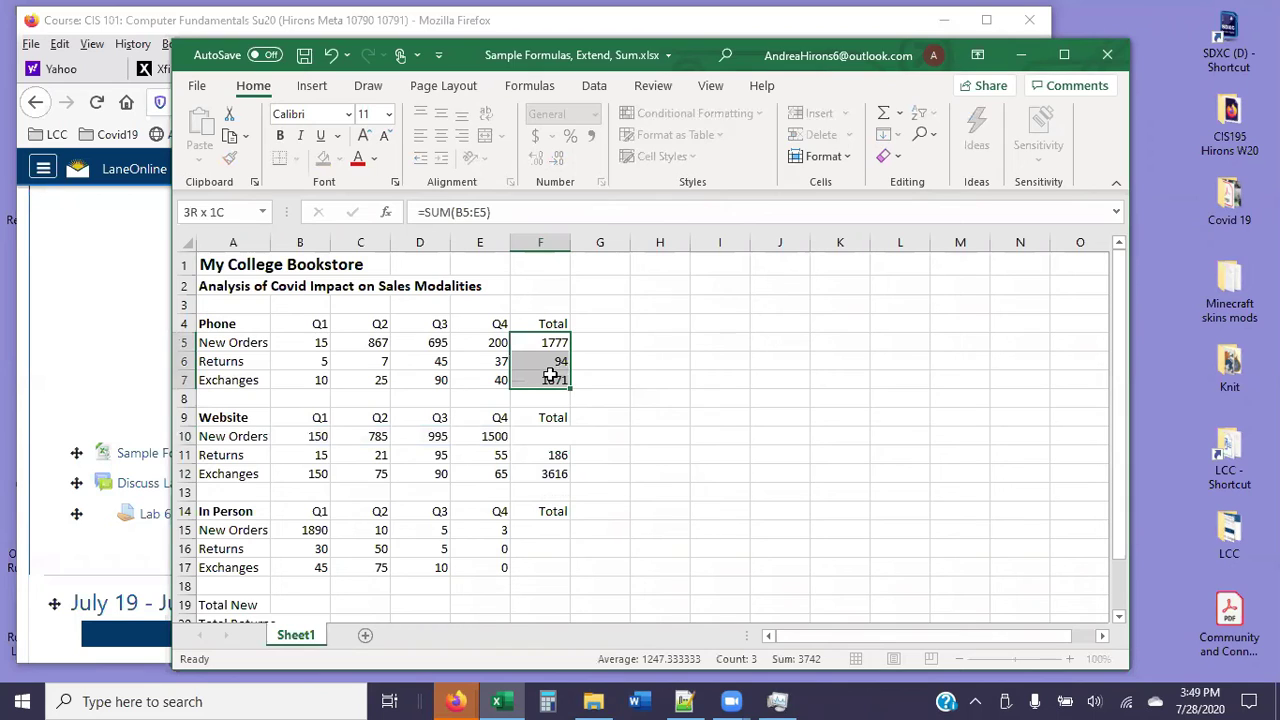
pyautogui.press('Delete')
pyautogui.click(545, 442)
pyautogui.moveTo(544, 448); pyautogui.dragTo(542, 469)
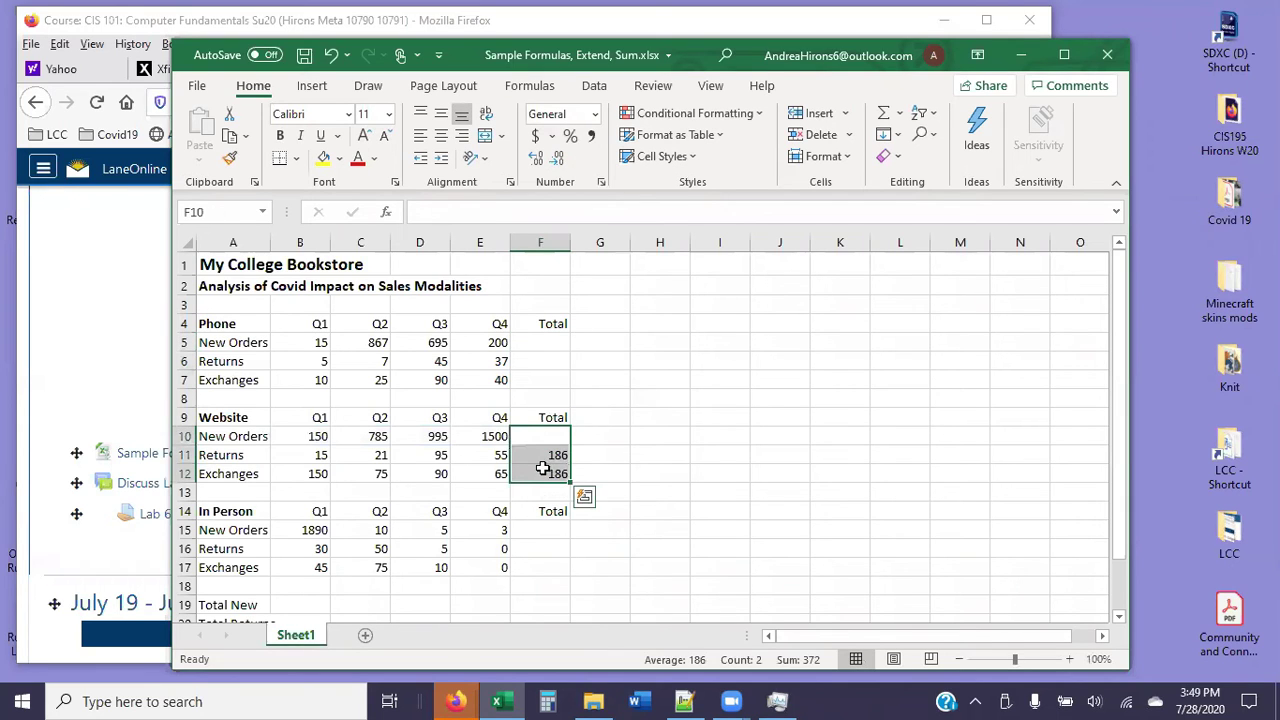
pyautogui.press('Delete')
# - Total the Phone new orders in F5 with AutoSum over B5:E5 and fill the formula down through F7
pyautogui.click(544, 345)
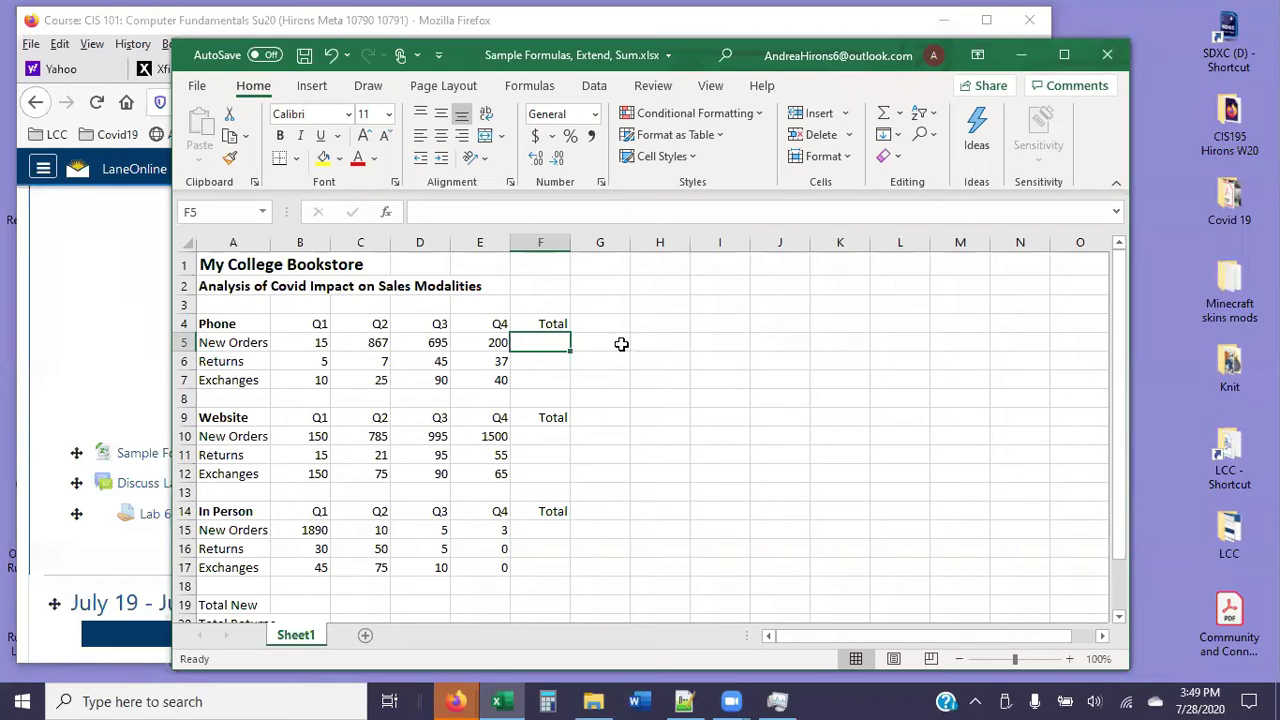
pyautogui.click(883, 114)
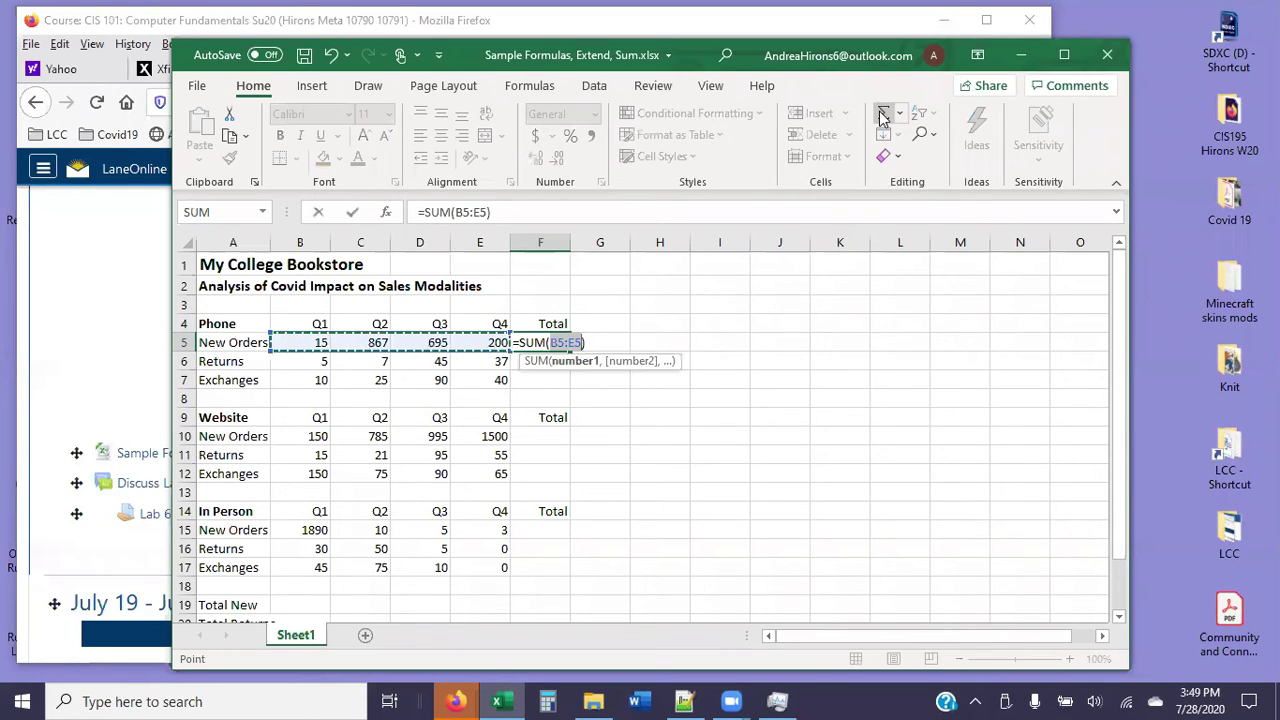
pyautogui.press('Return')
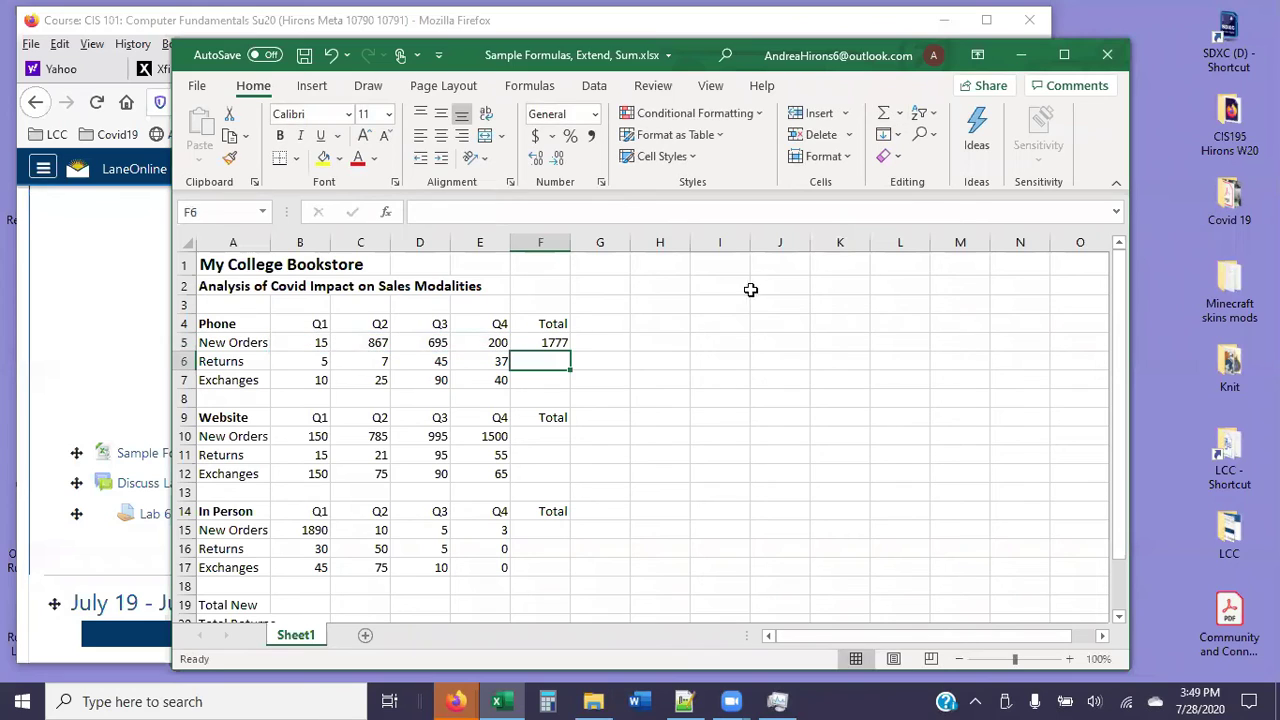
pyautogui.click(543, 342)
pyautogui.moveTo(573, 352); pyautogui.dragTo(572, 390)
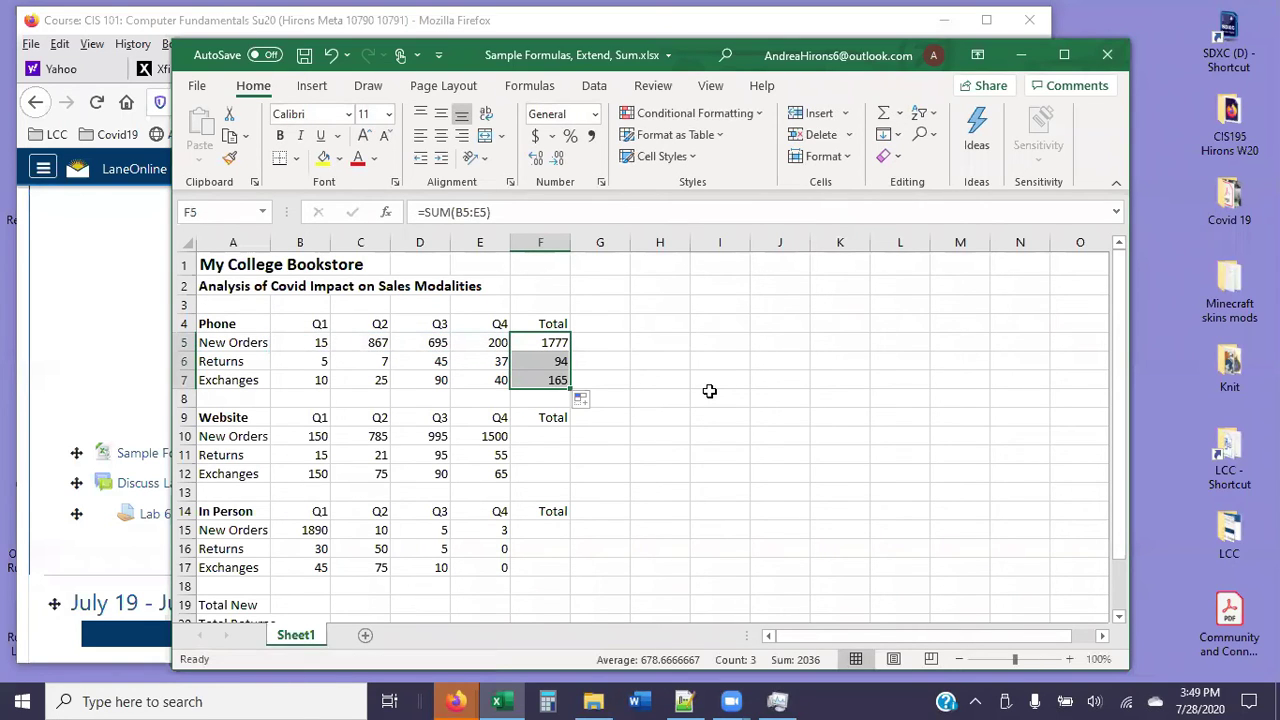
# - Copy the Phone totals F5:F7 into the Website totals from F10 and the In Person totals from F15
pyautogui.hotkey('ctrl', 'c')
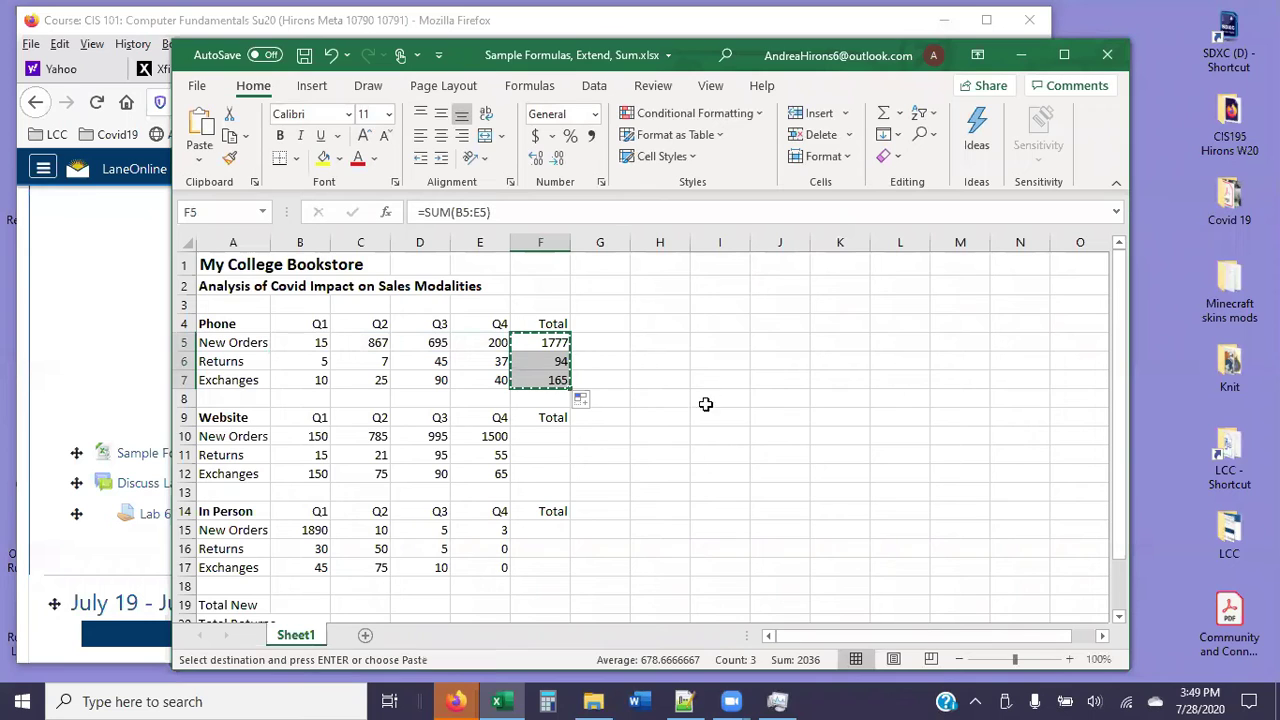
pyautogui.click(535, 436)
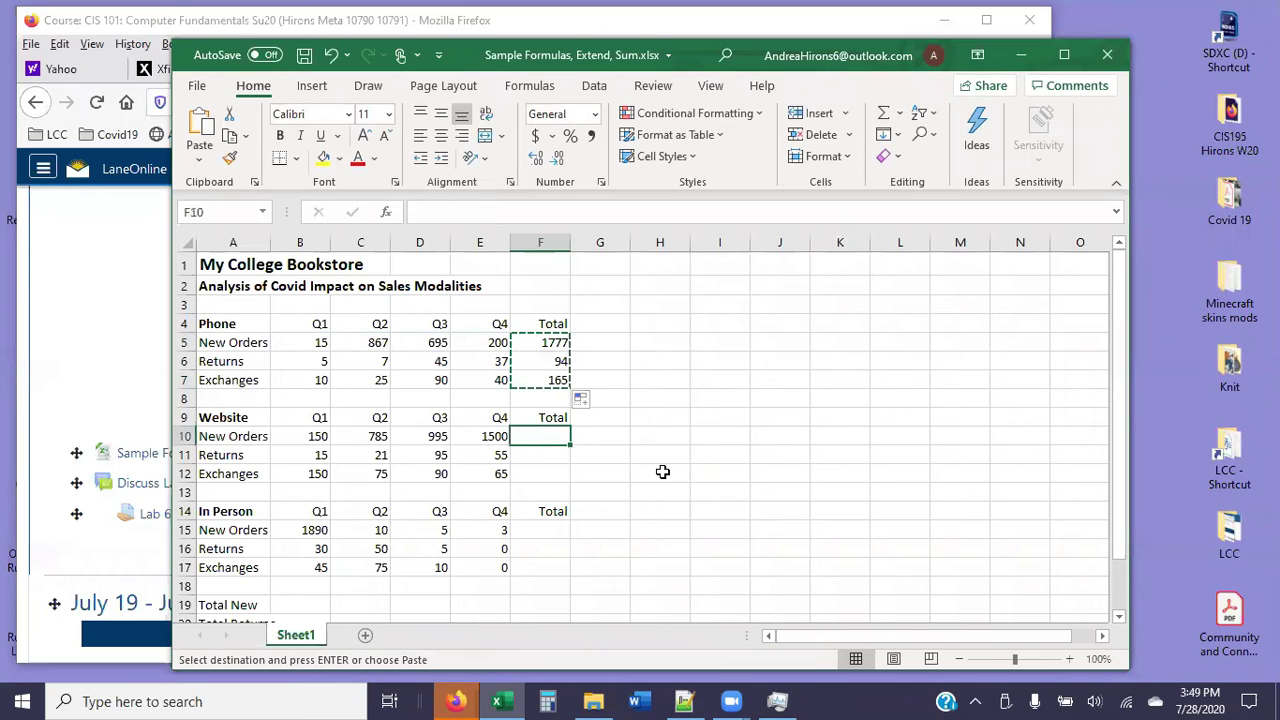
pyautogui.hotkey('ctrl', 'v')
pyautogui.click(543, 532)
pyautogui.hotkey('ctrl', 'v')
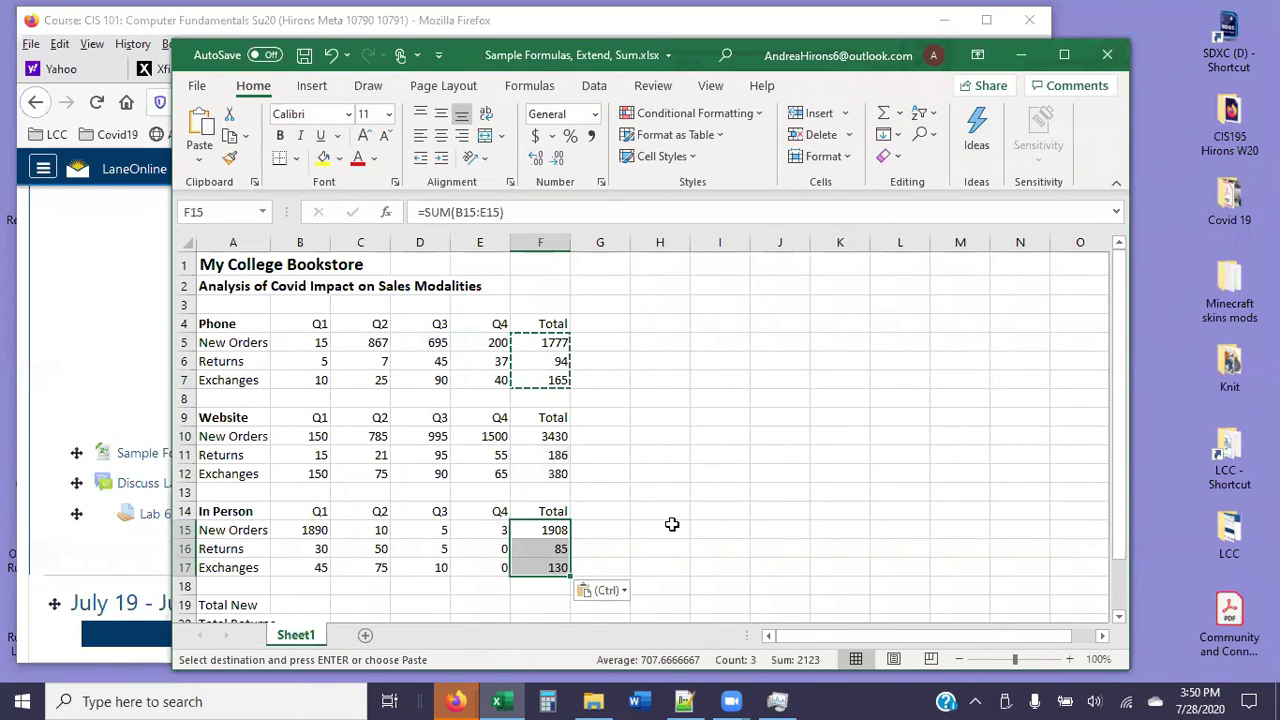
# - Enter the formula =B5+B10+B15 in B19 to add the Q1 new orders of all three modalities, accepting Excel's formula correction
pyautogui.scroll(-1, 669, 515)
pyautogui.scroll(-1, 670, 509)
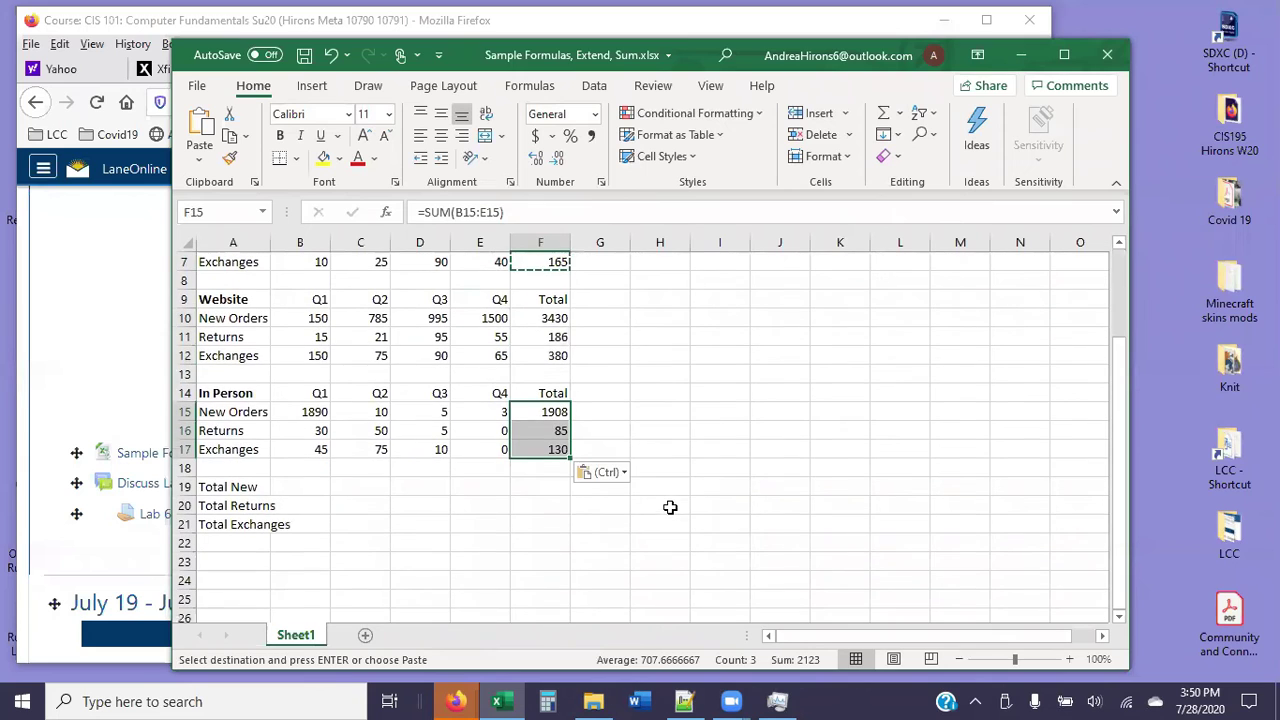
pyautogui.click(310, 490)
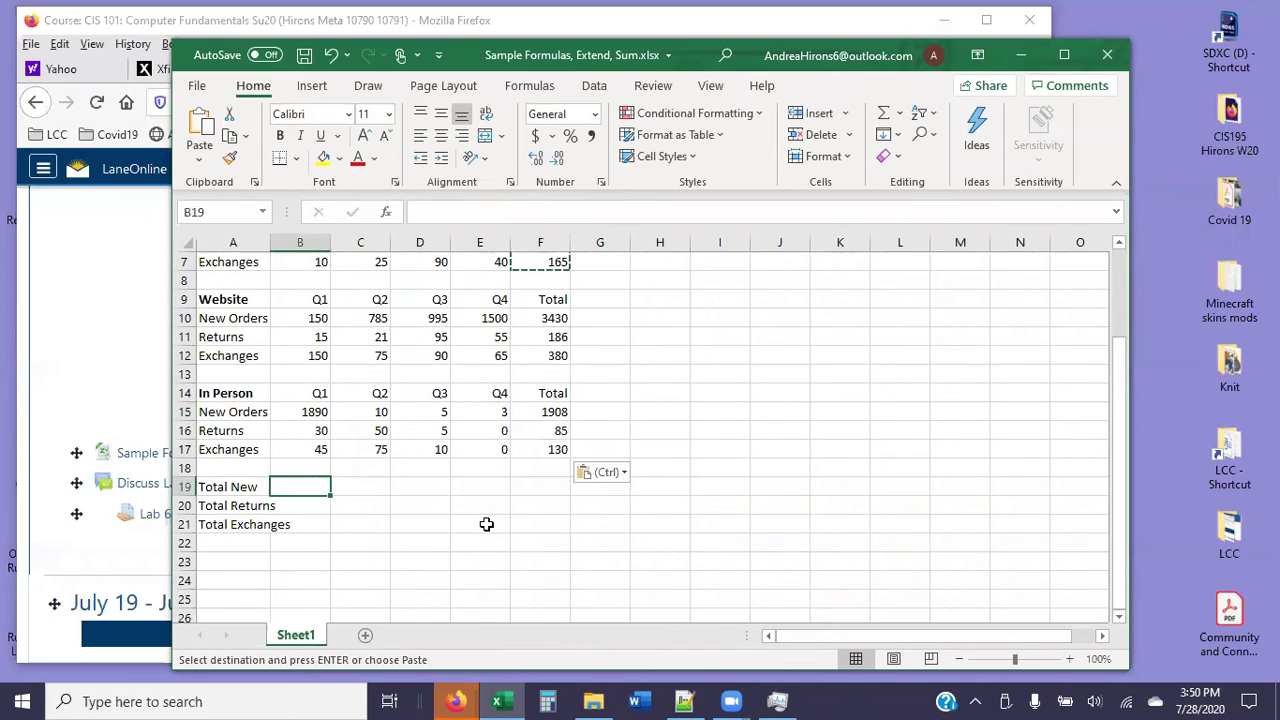
pyautogui.write('=')
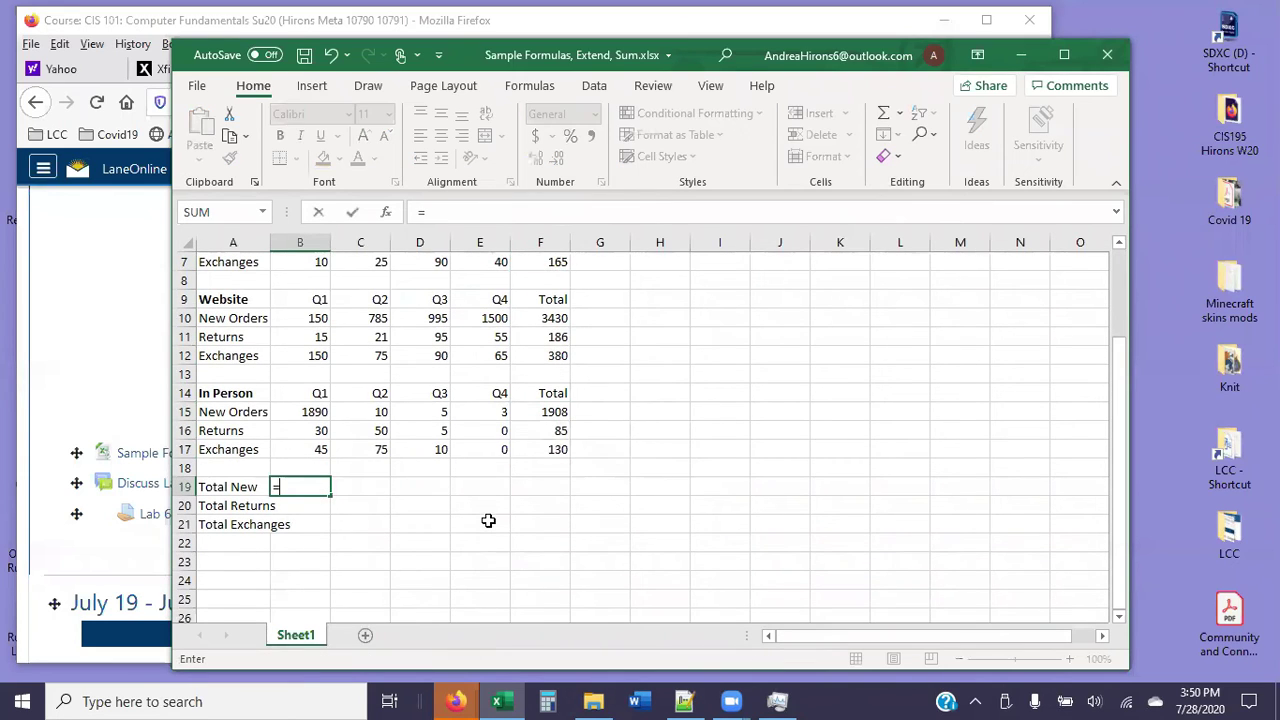
pyautogui.scroll(1, 473, 524)
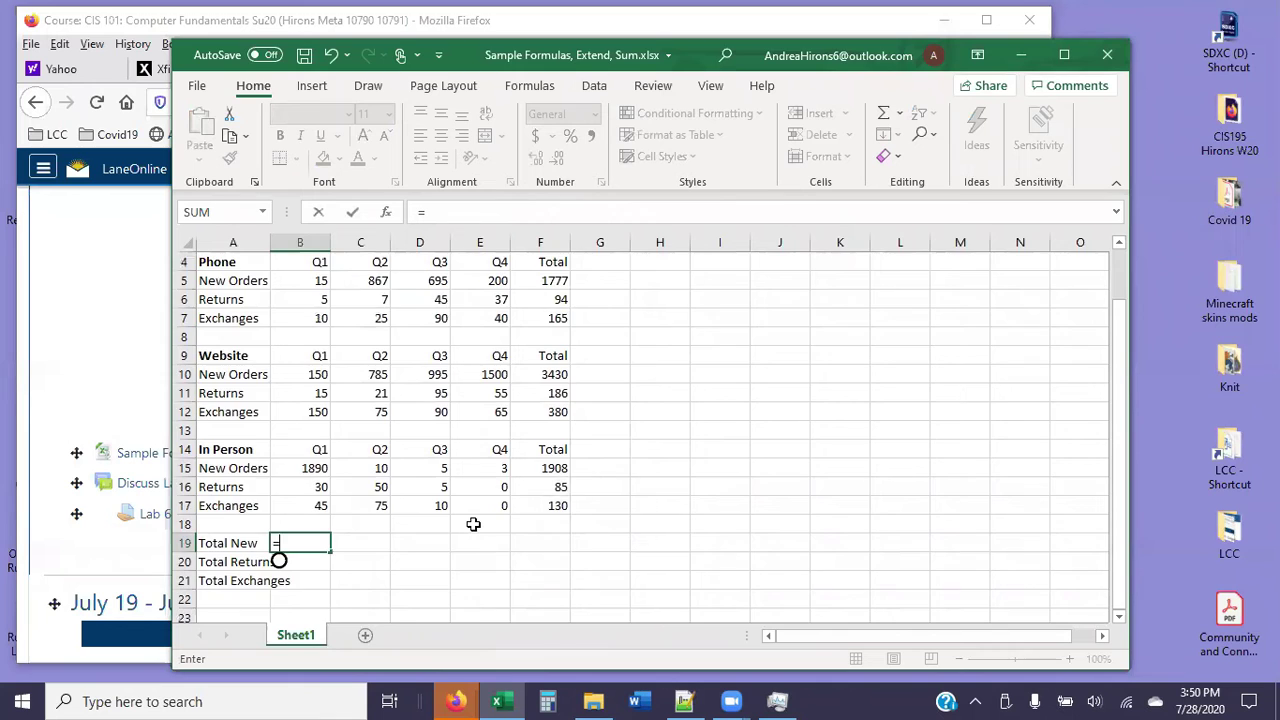
pyautogui.scroll(1, 473, 524)
pyautogui.click(307, 341)
pyautogui.write('+')
pyautogui.click(302, 435)
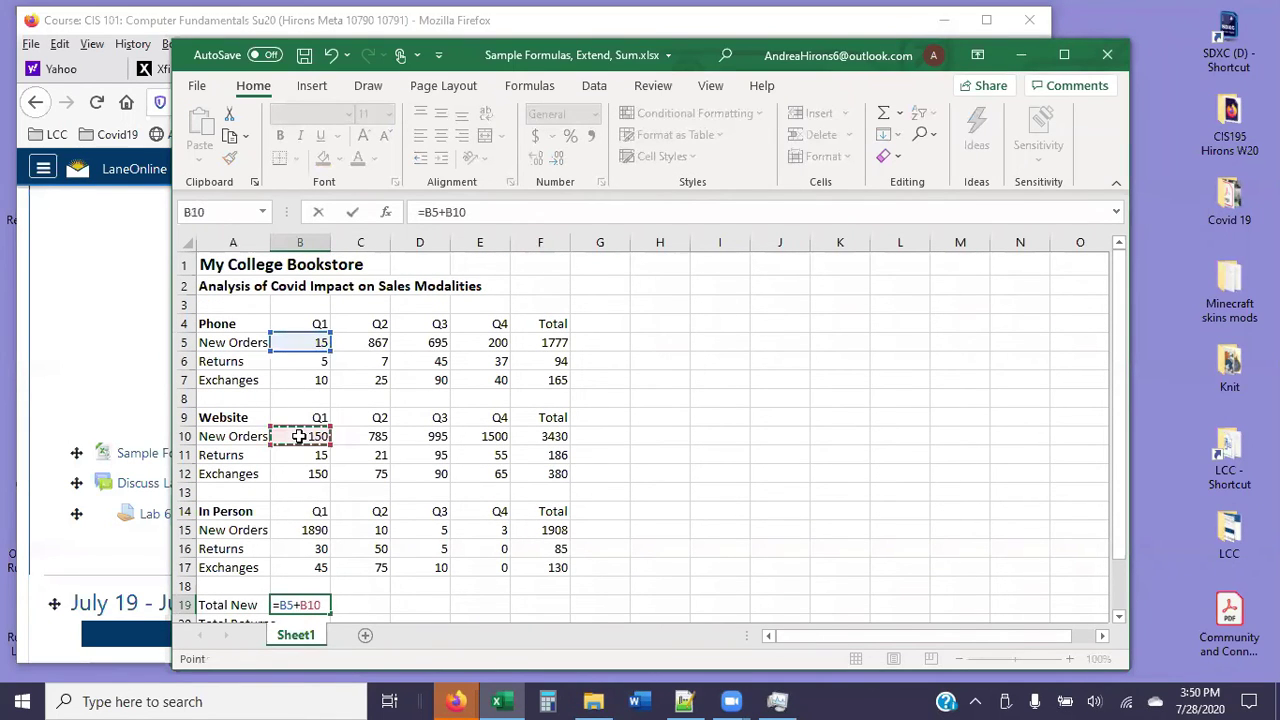
pyautogui.write('+')
pyautogui.click(299, 529)
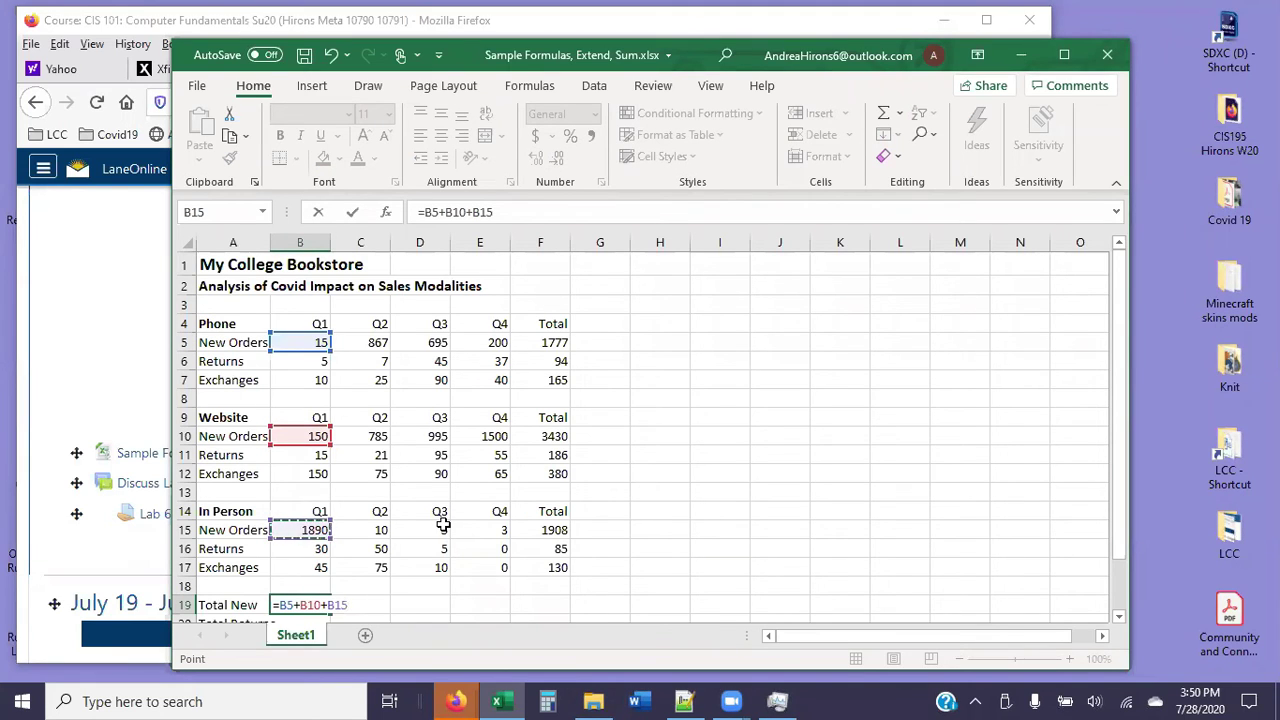
pyautogui.write('+')
pyautogui.press('Return')
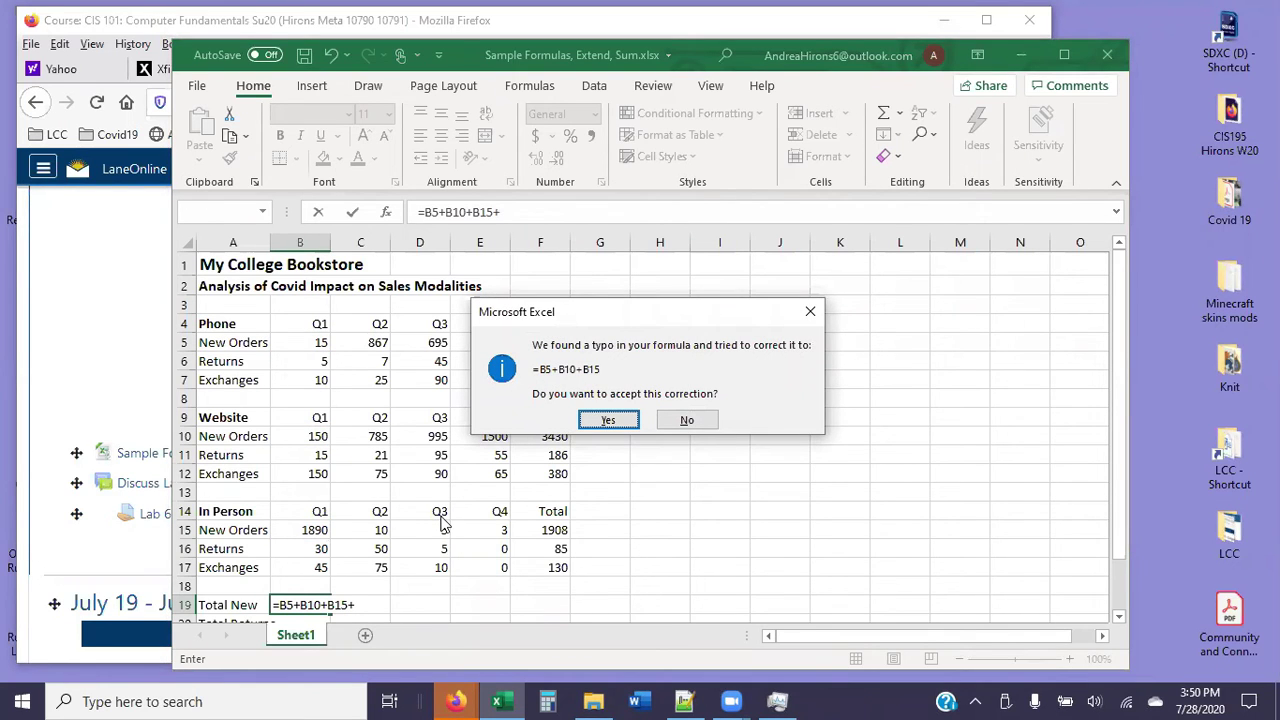
pyautogui.click(607, 421)
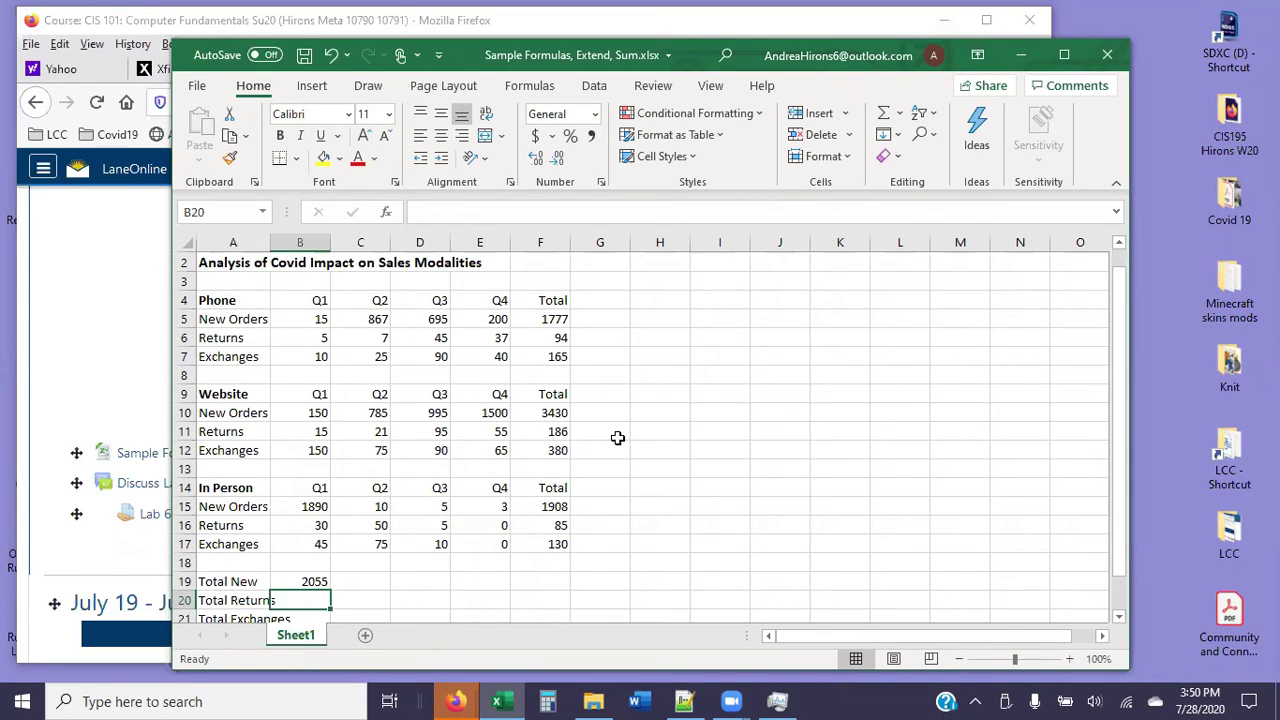
# - Try filling the Total New formula in B19 down through B21 and across through column F, and undo both fills
pyautogui.click(303, 582)
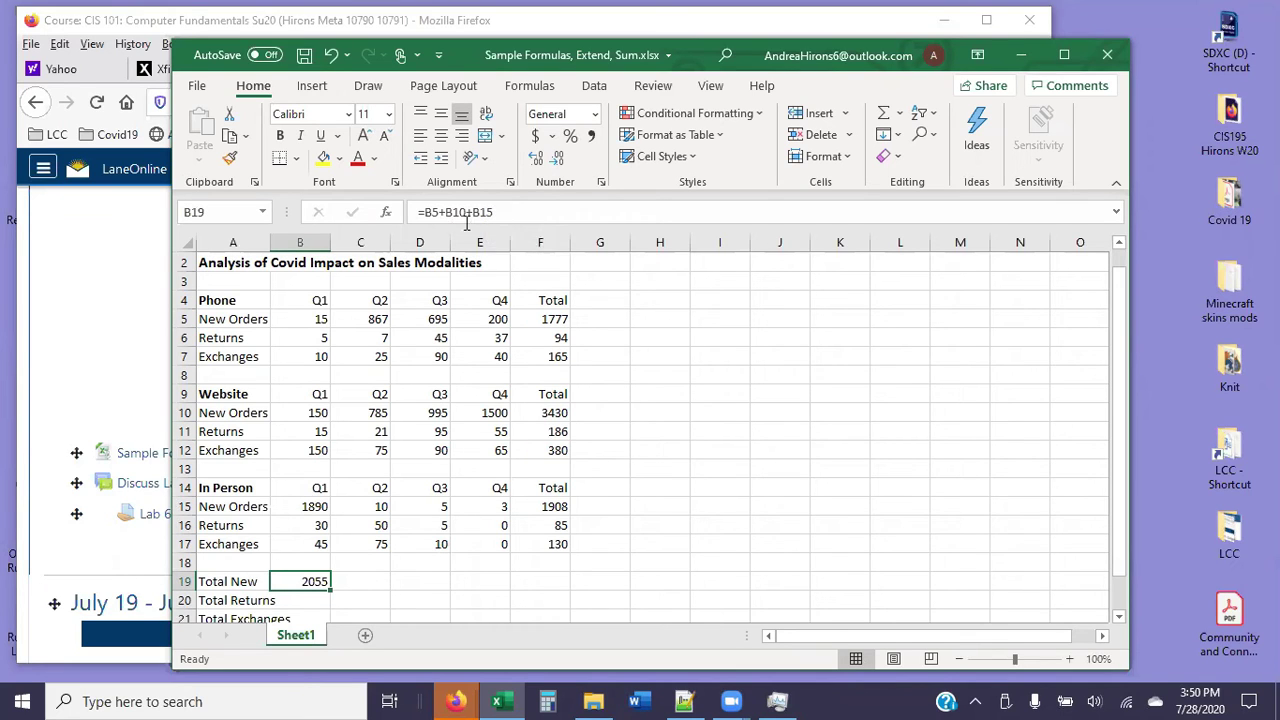
pyautogui.scroll(-1, 404, 484)
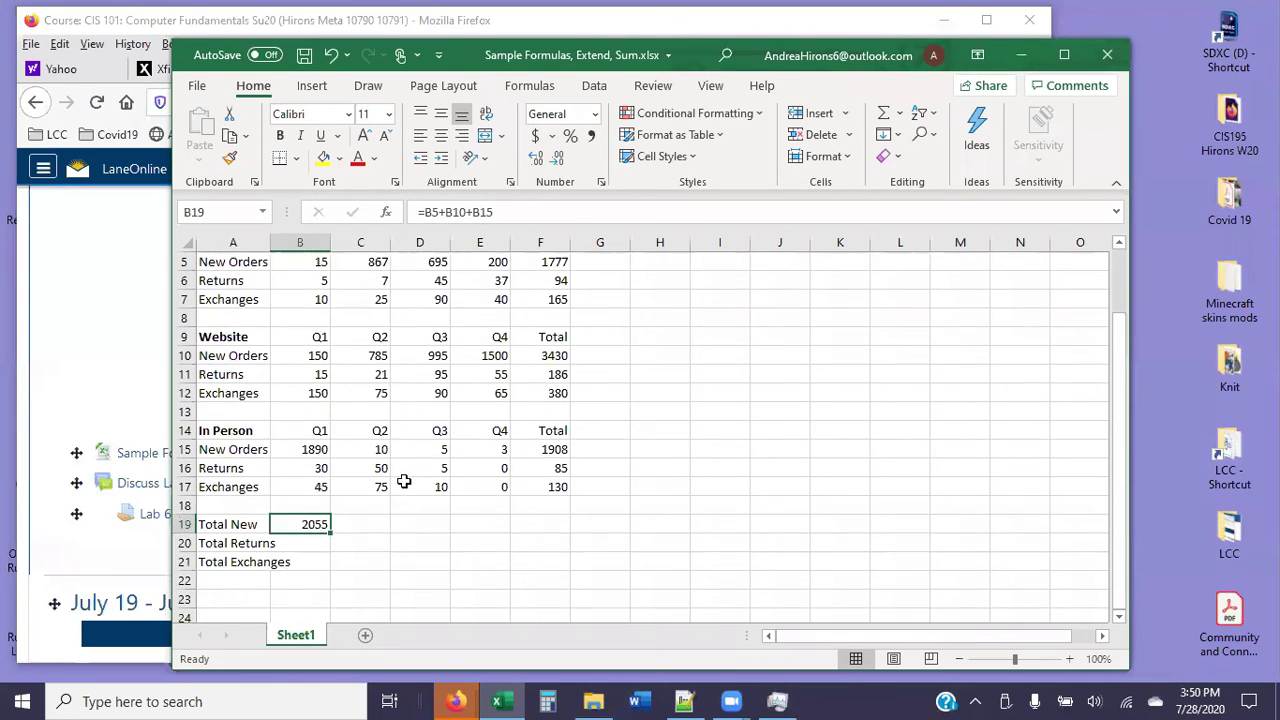
pyautogui.click(410, 548)
pyautogui.click(298, 524)
pyautogui.moveTo(331, 537); pyautogui.dragTo(331, 566)
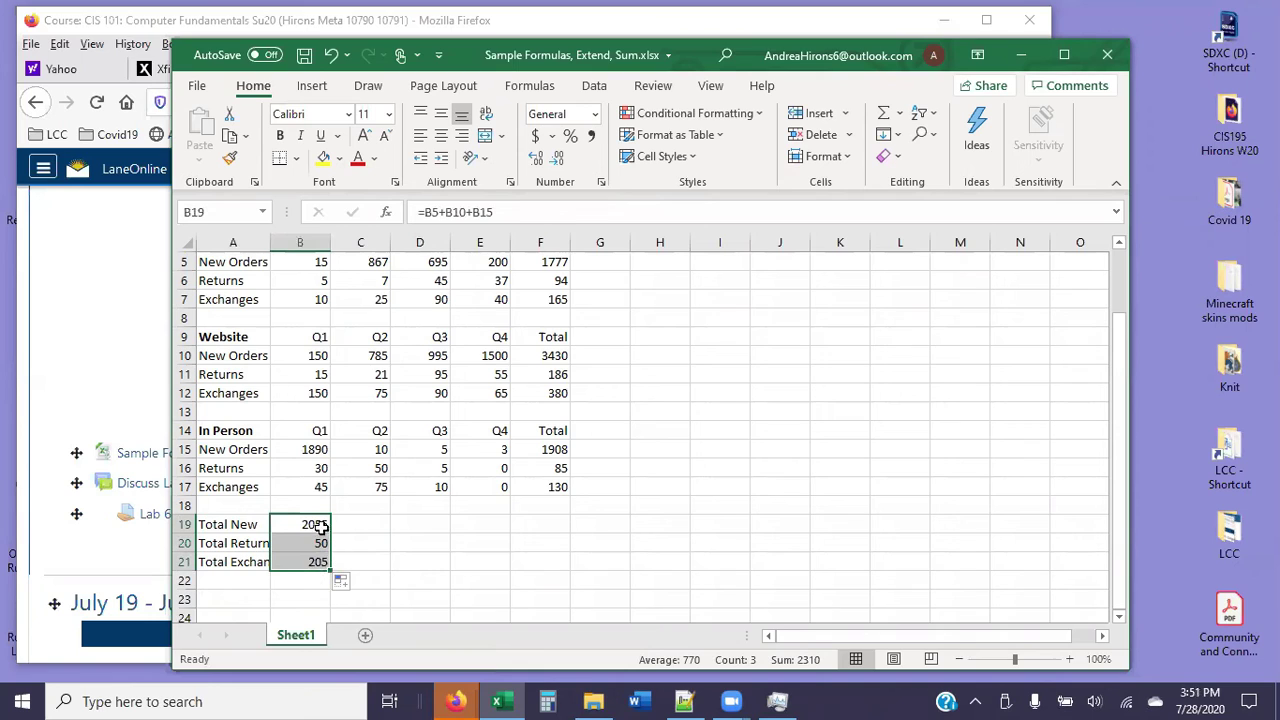
pyautogui.moveTo(329, 571); pyautogui.dragTo(551, 571)
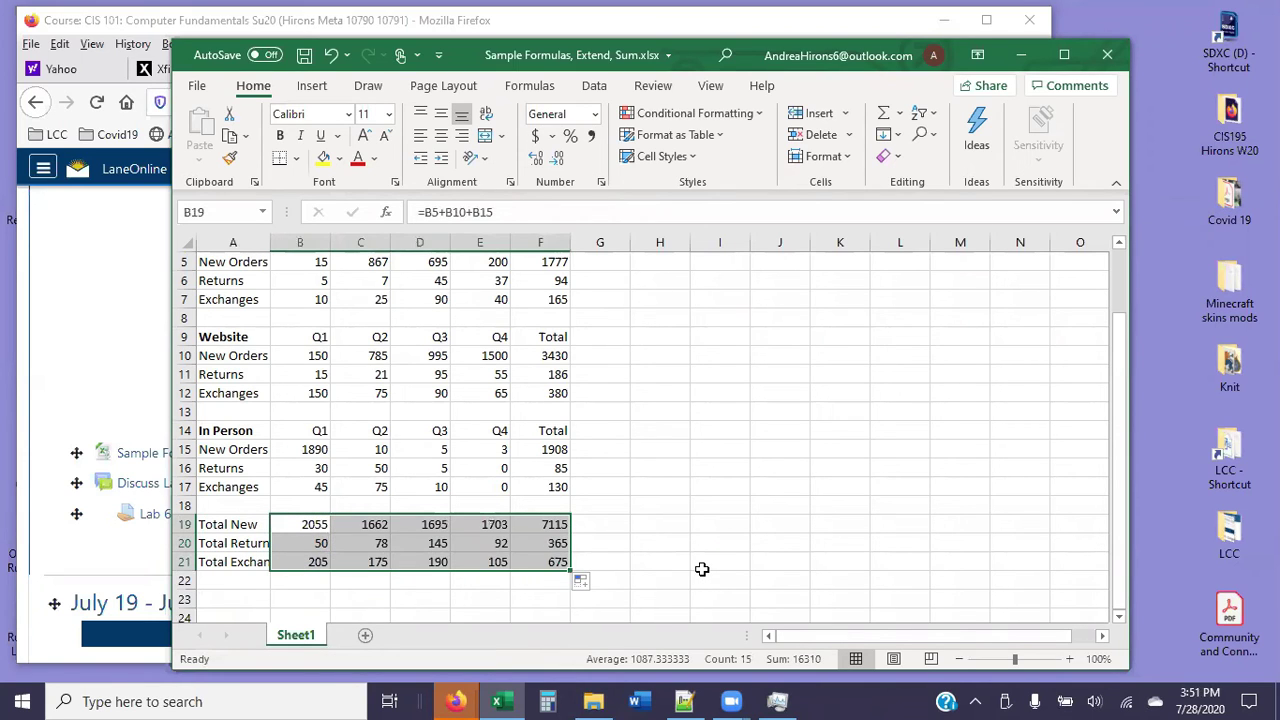
pyautogui.hotkey('ctrl', 'z')
pyautogui.hotkey('ctrl', 'z')
# - Fill the Total New formula from B19 across through F19, and extend that row of formulas down through row 21
pyautogui.click(660, 566)
pyautogui.click(315, 524)
pyautogui.moveTo(330, 531); pyautogui.dragTo(571, 531)
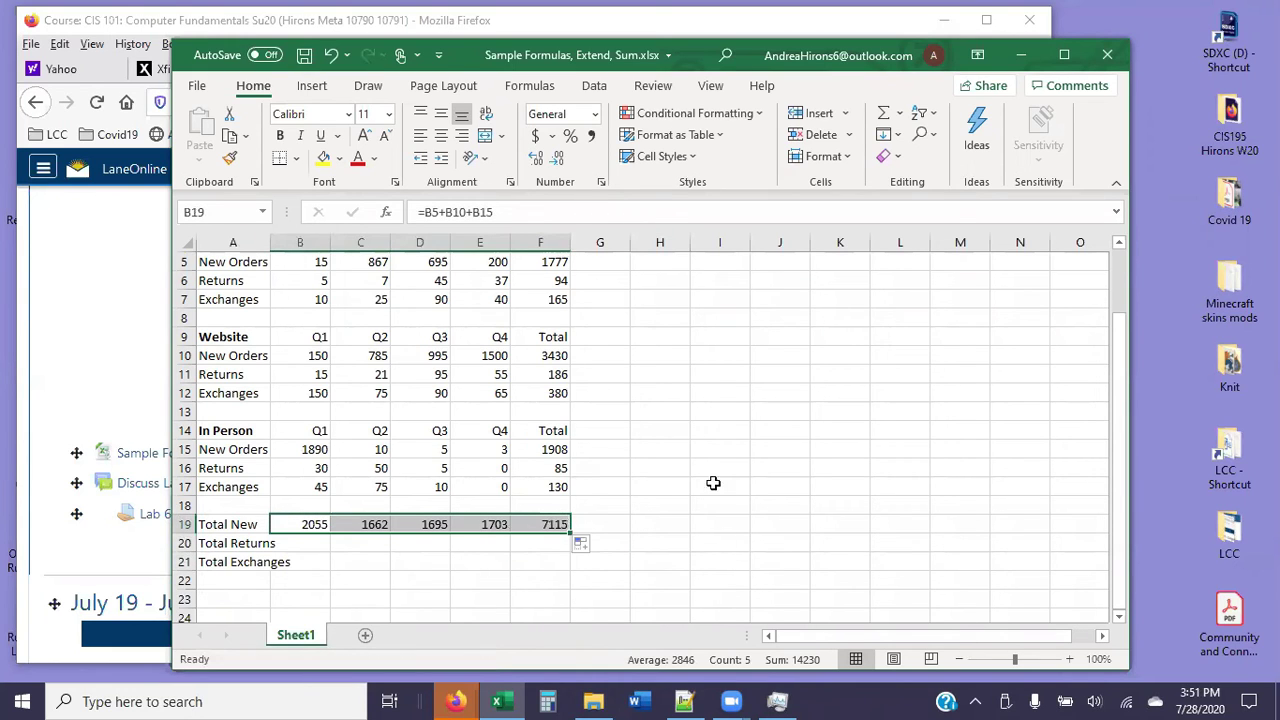
pyautogui.moveTo(571, 531); pyautogui.dragTo(571, 569)
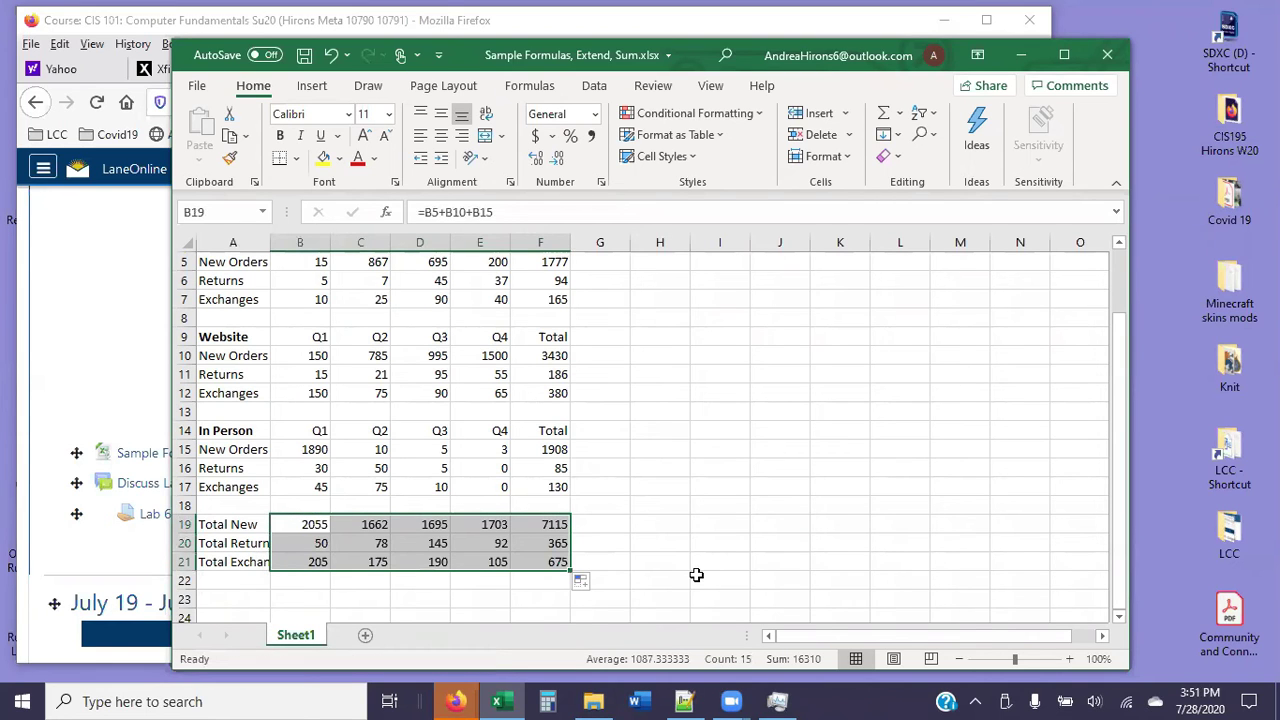
pyautogui.click(696, 575)
# - Inspect which cells the formulas in E20 and F16 add up, leaving both formulas unedited
pyautogui.click(478, 543)
pyautogui.doubleClick(500, 543)
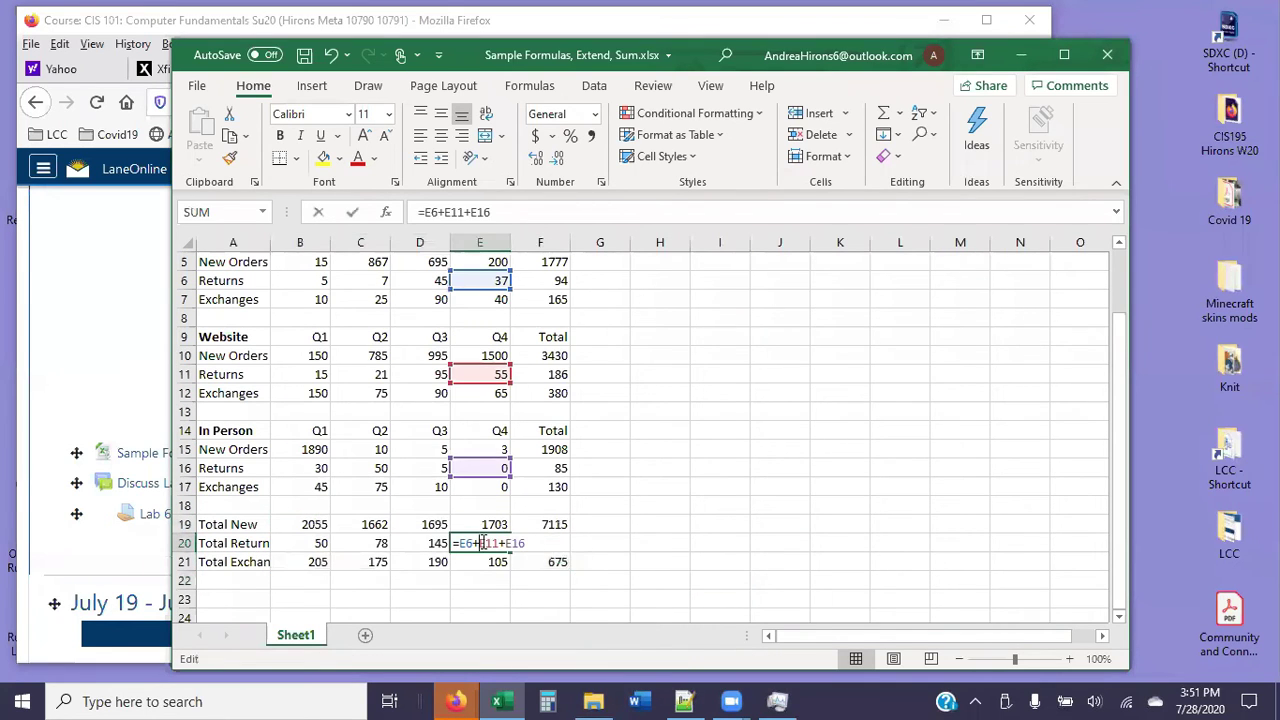
pyautogui.press('Escape')
pyautogui.click(535, 470)
pyautogui.doubleClick(533, 471)
pyautogui.press('Escape')
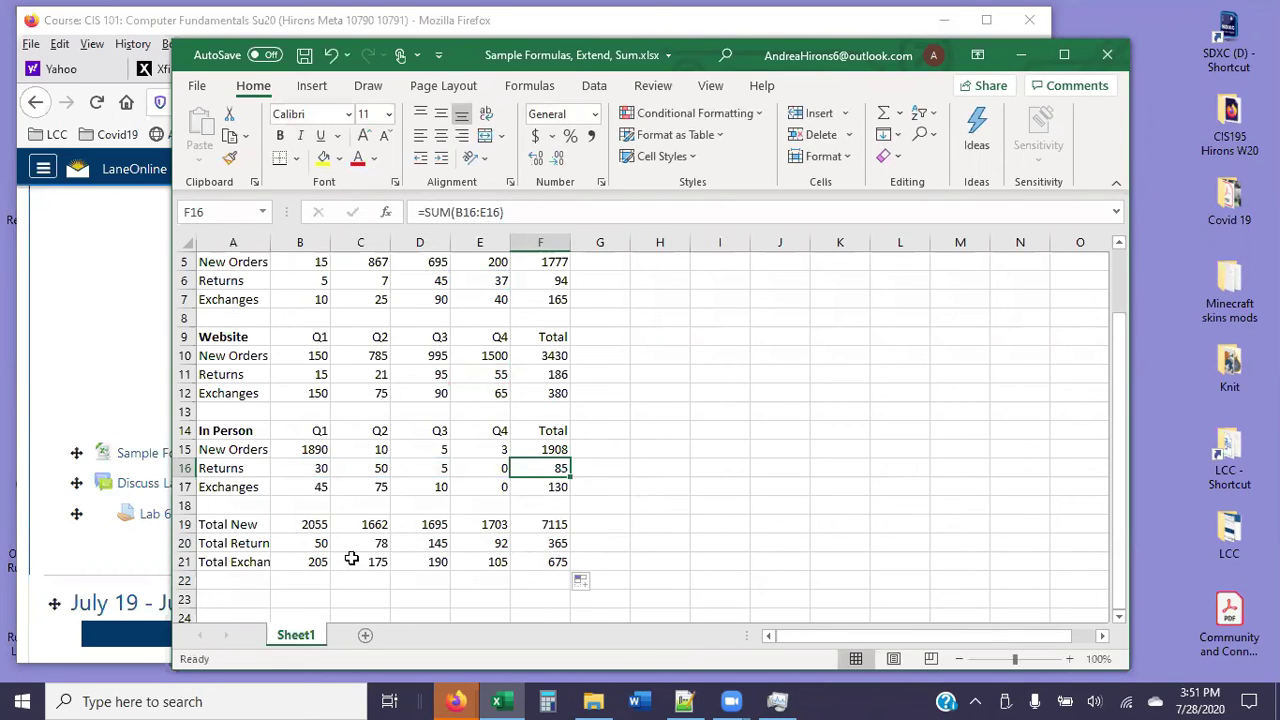
# - AutoFit column A to its longest entry so the labels in A19:A21 are not cut off
pyautogui.moveTo(238, 528); pyautogui.dragTo(258, 560)
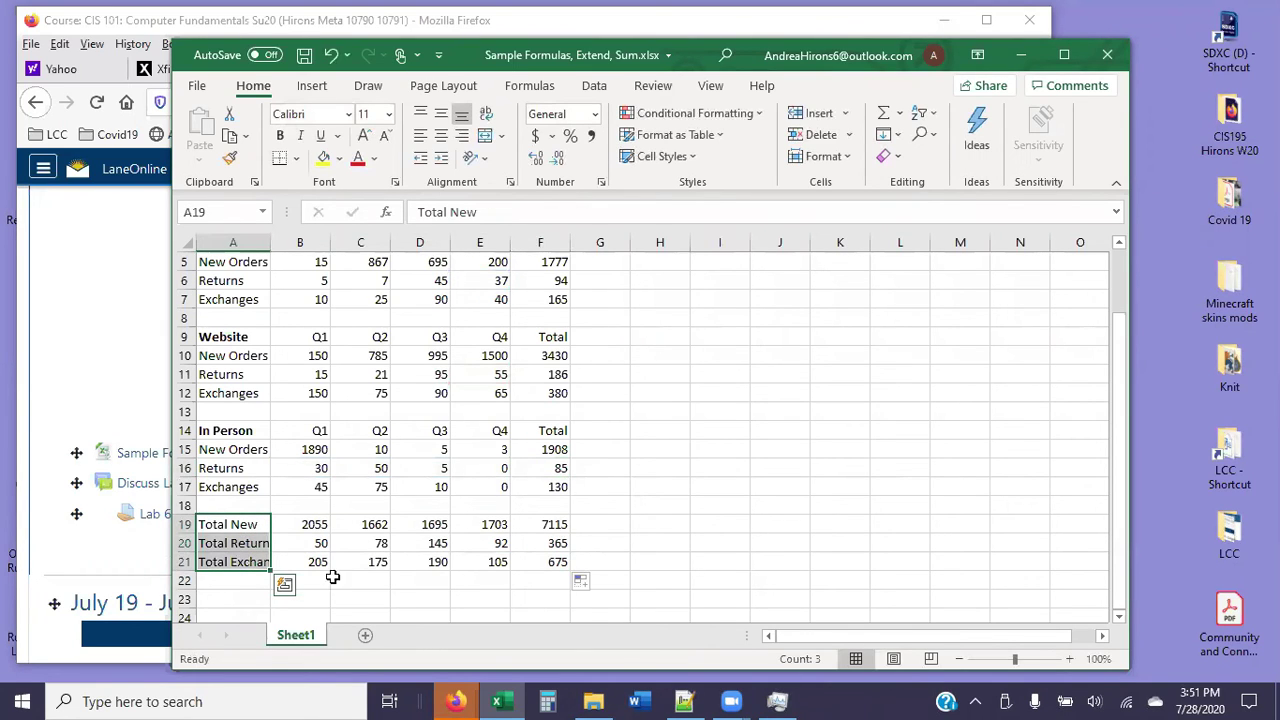
pyautogui.click(230, 598)
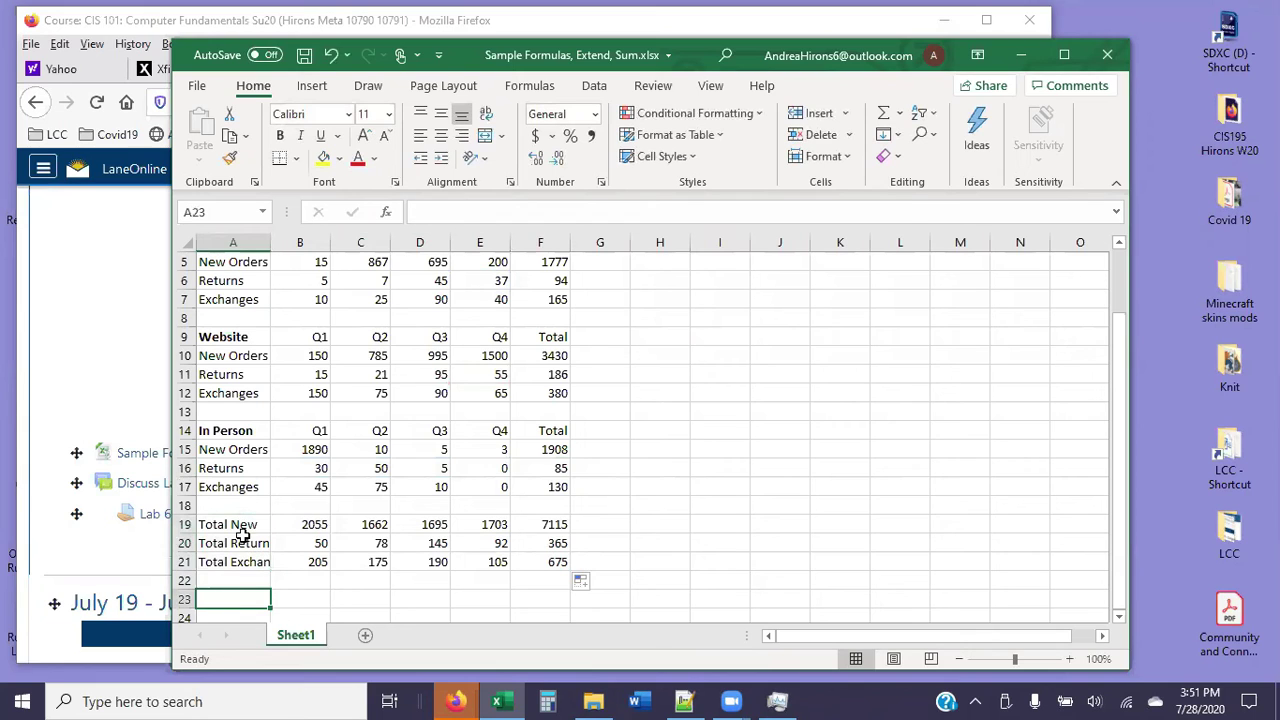
pyautogui.doubleClick(267, 242)
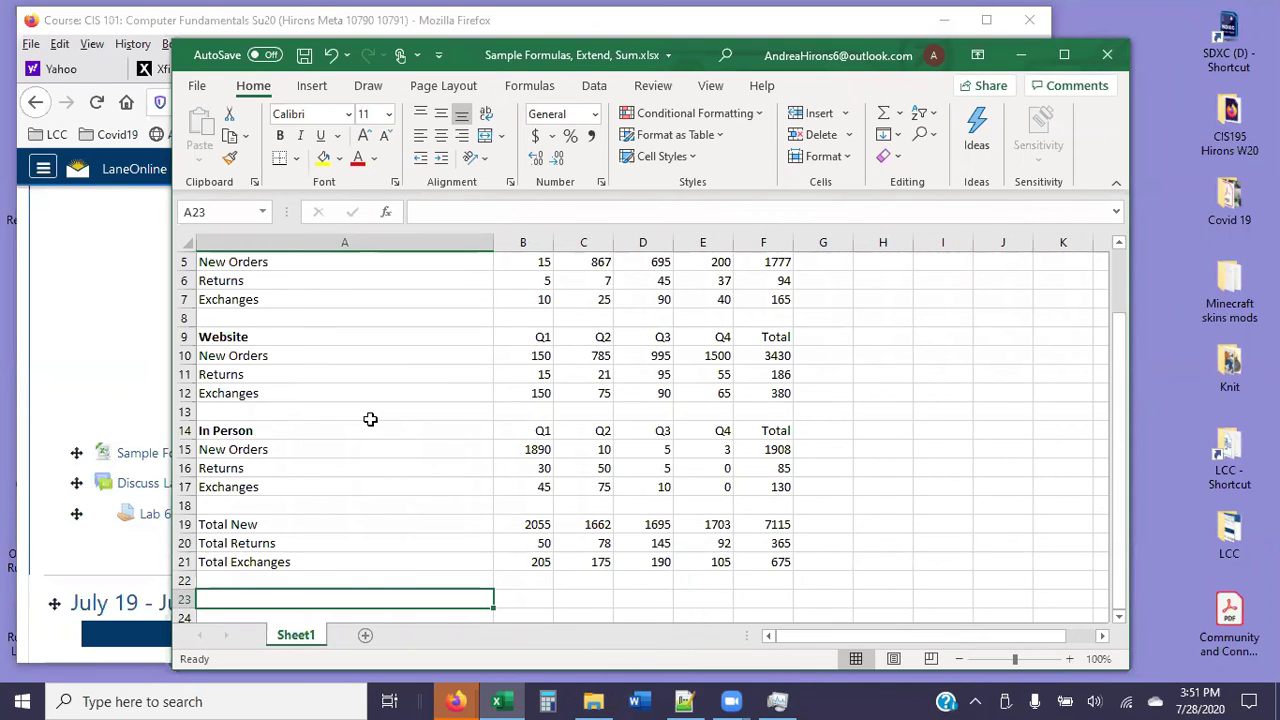
# - Narrow column A until it is just wide enough for the Total Exchanges label, ignoring the long title in A2
pyautogui.scroll(1, 370, 418)
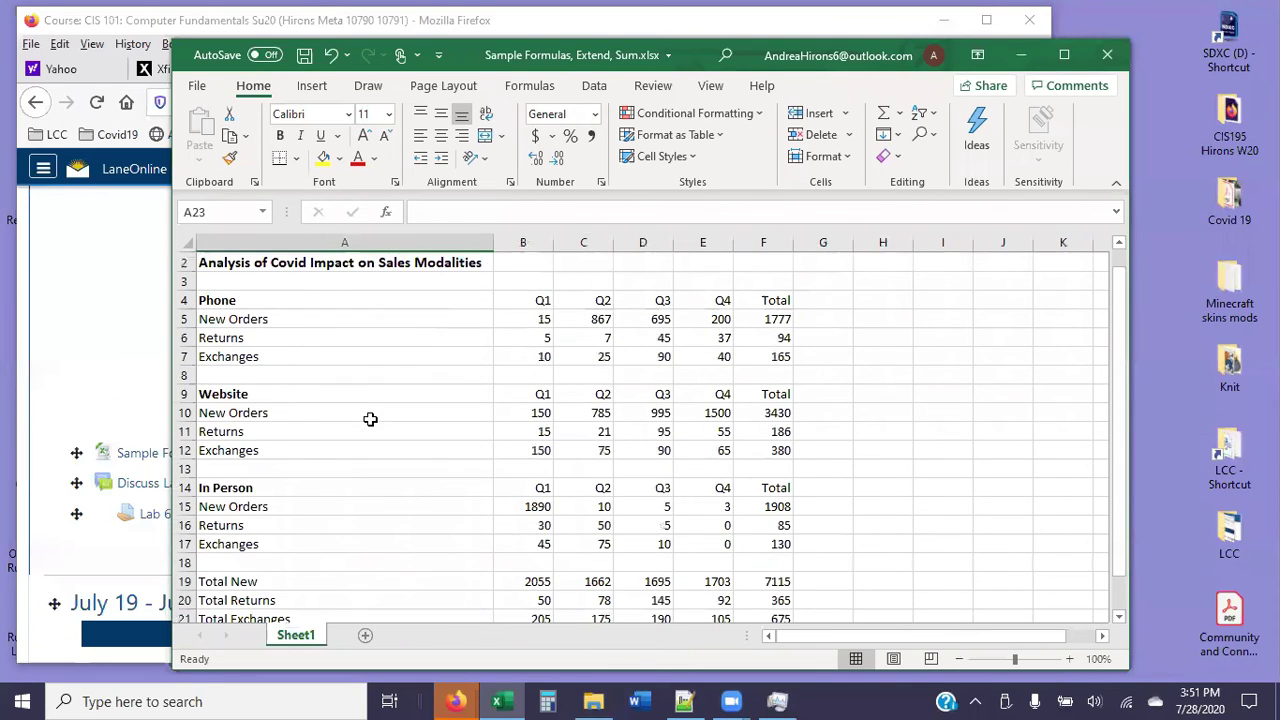
pyautogui.click(333, 262)
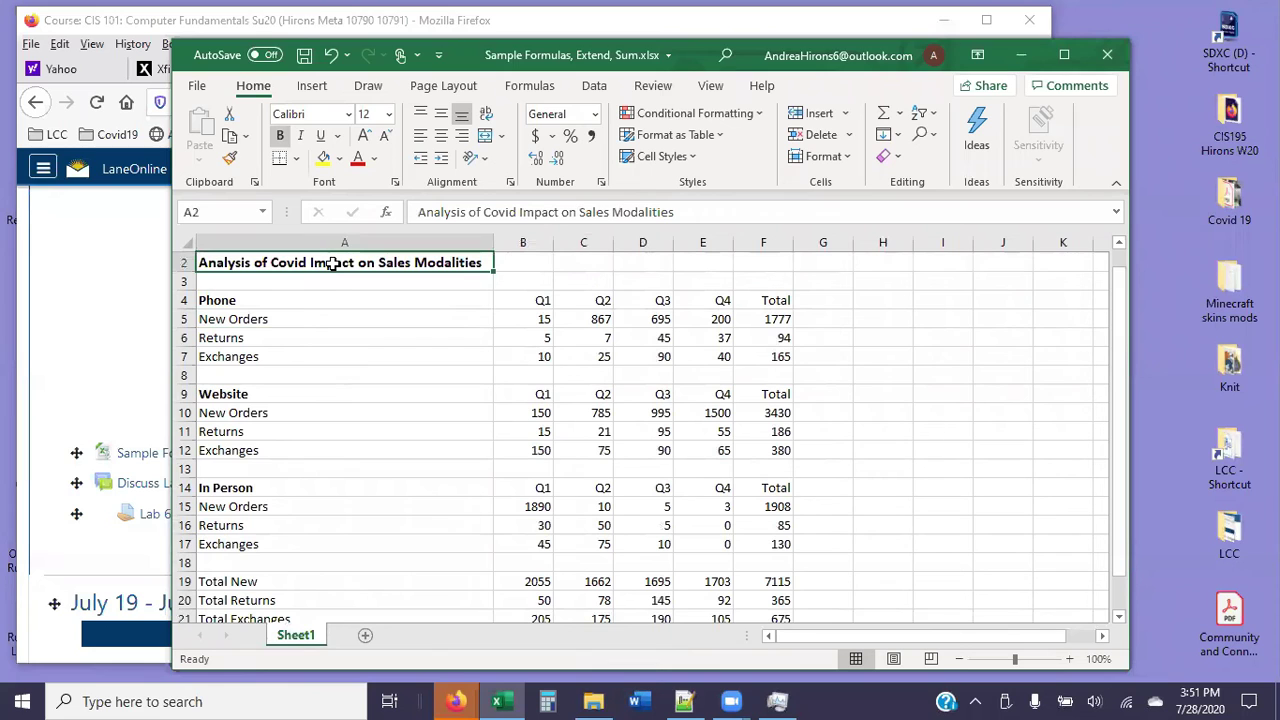
pyautogui.scroll(-1, 357, 411)
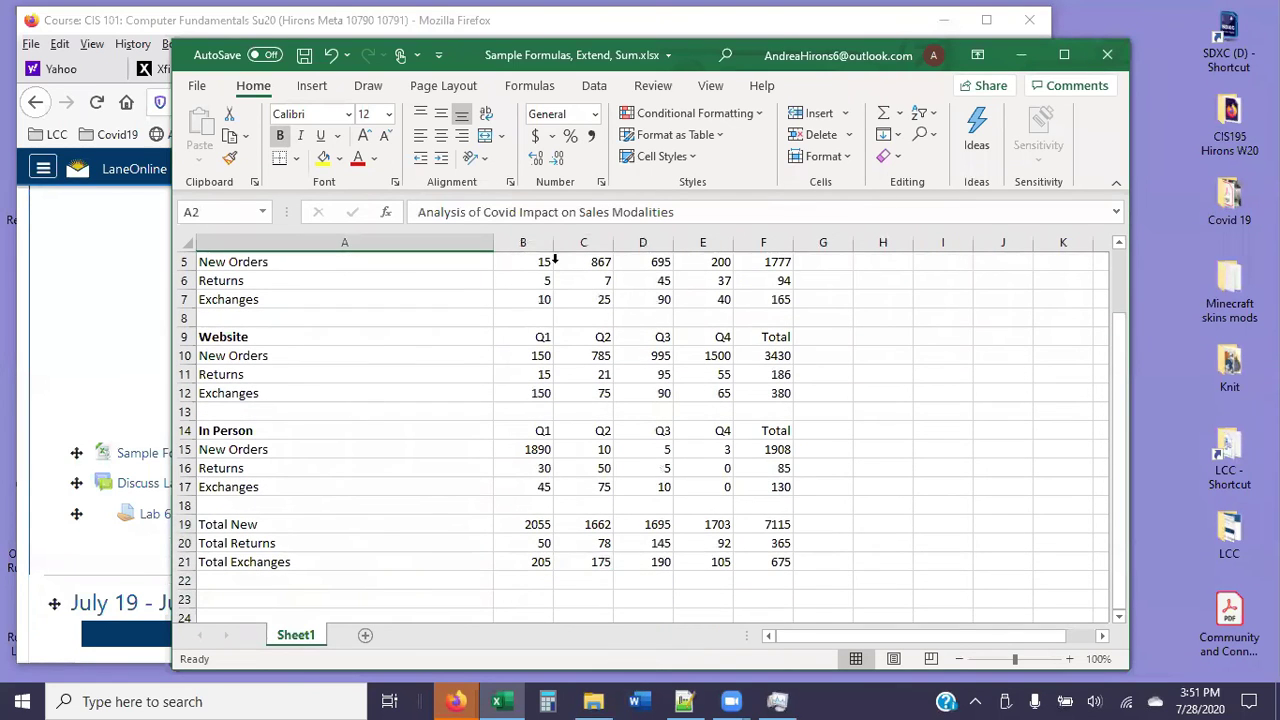
pyautogui.moveTo(494, 242); pyautogui.dragTo(307, 248)
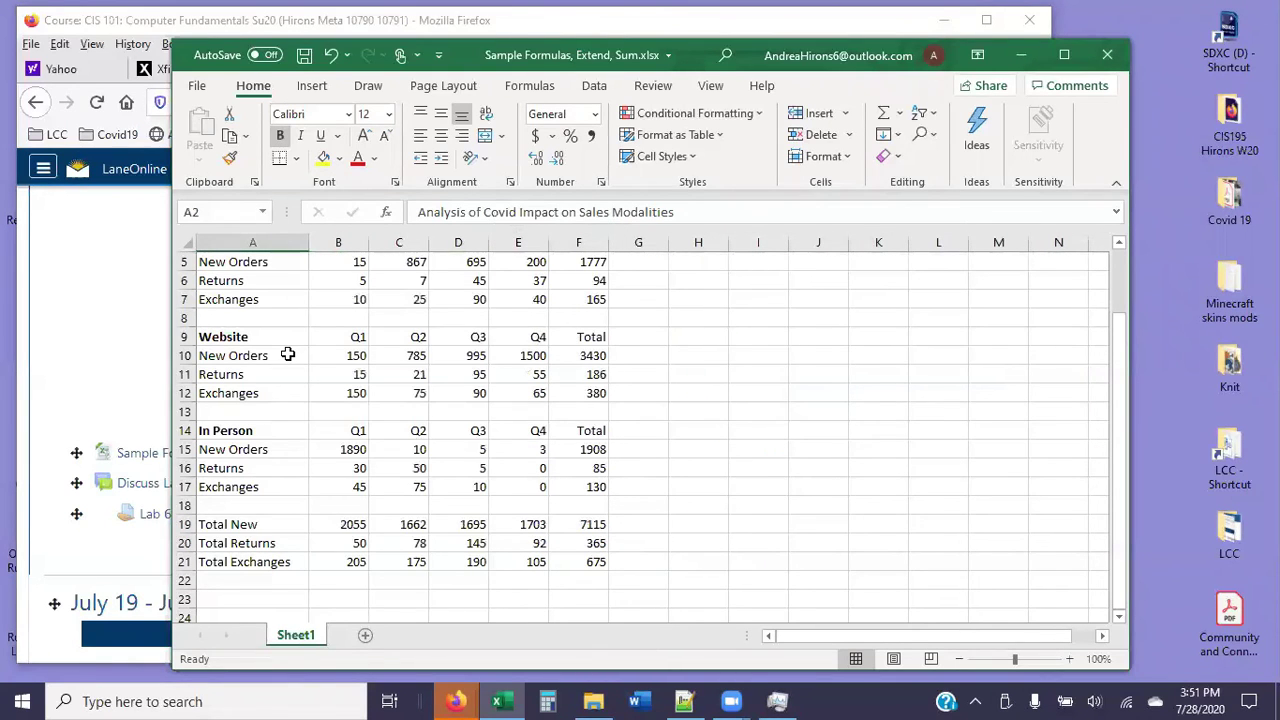
# - Check whether B2, C2, D2 and E2 hold any content of their own beneath the overflowing title from A2
pyautogui.scroll(2, 287, 354)
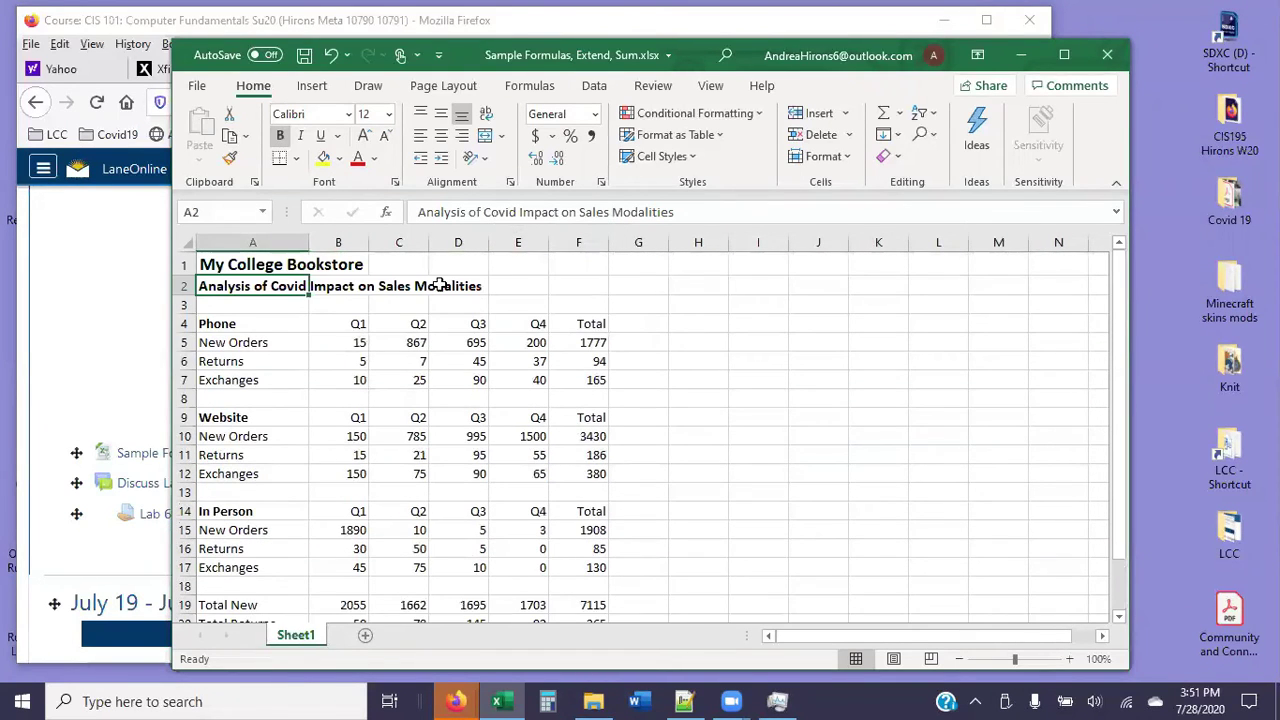
pyautogui.click(523, 286)
pyautogui.click(327, 286)
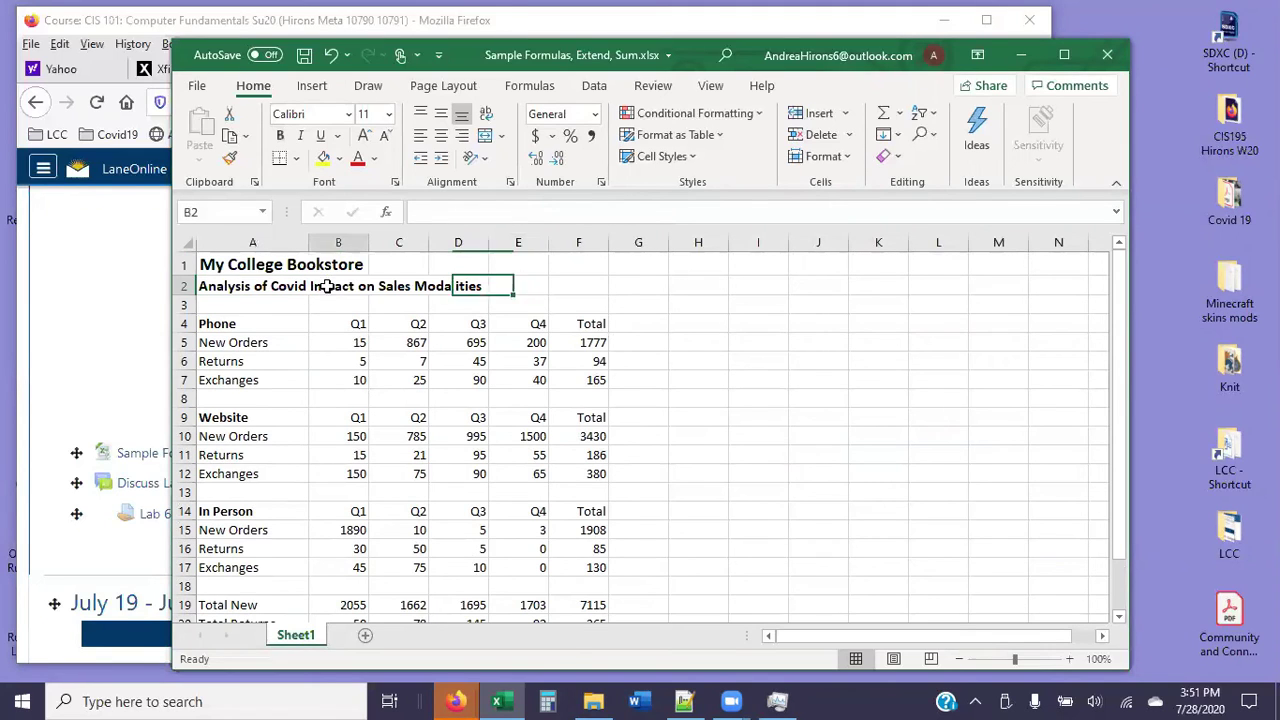
pyautogui.click(382, 286)
pyautogui.click(470, 286)
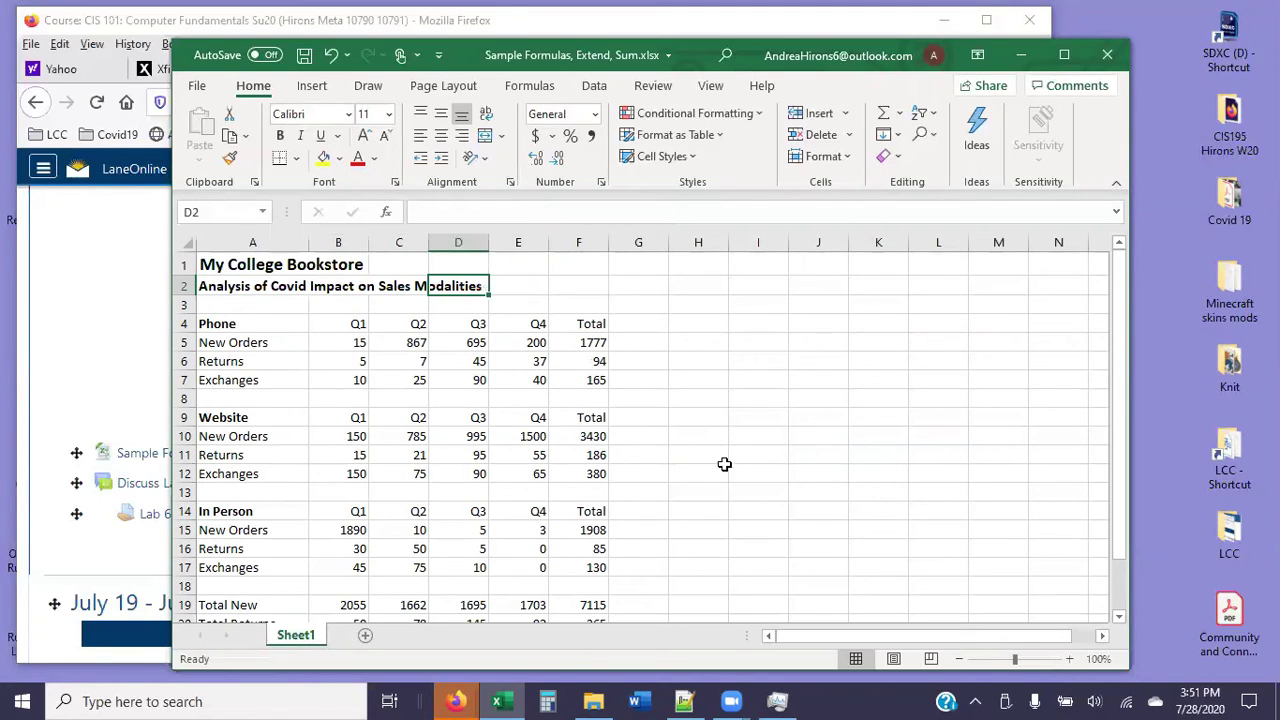
# - Move the workbook window up and extend it downward so rows 1 through 21 fit in view
pyautogui.click(724, 466)
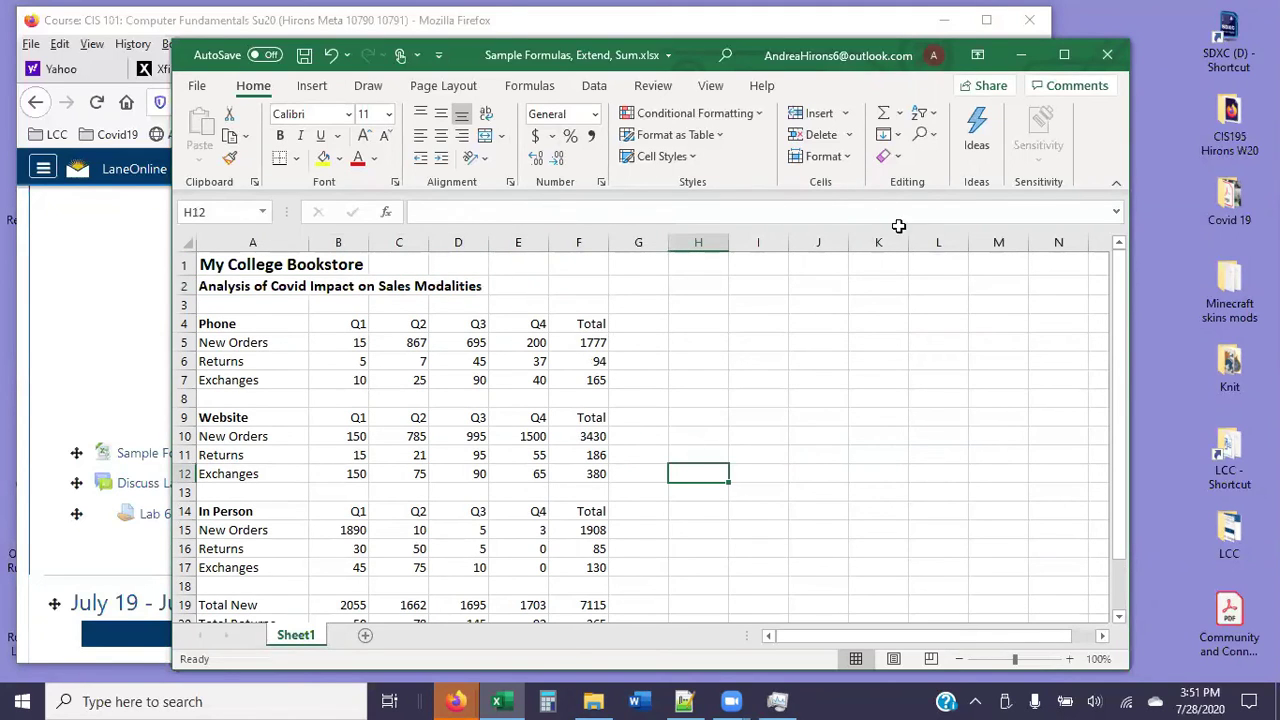
pyautogui.moveTo(509, 57); pyautogui.dragTo(497, 14)
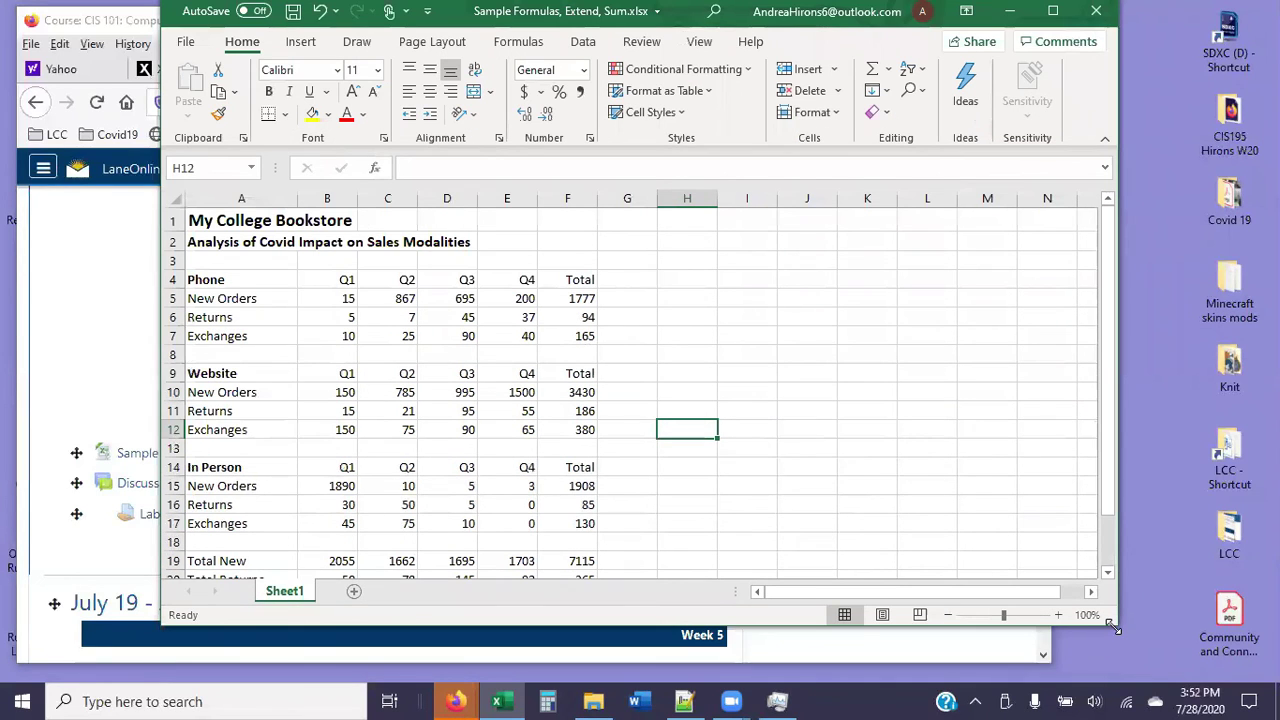
pyautogui.moveTo(1108, 669); pyautogui.dragTo(1106, 668)
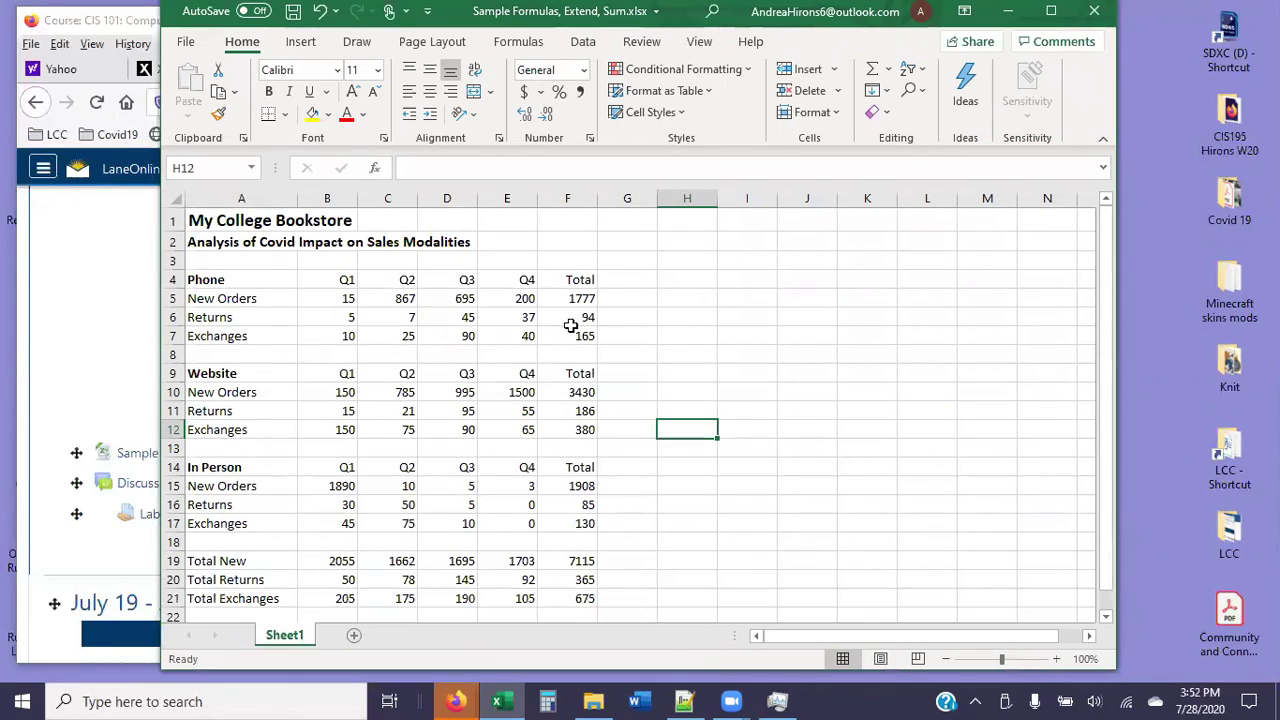
# - Review the SUM formulas and the ranges they add in the Phone totals F5, F7 and F6
pyautogui.click(588, 298)
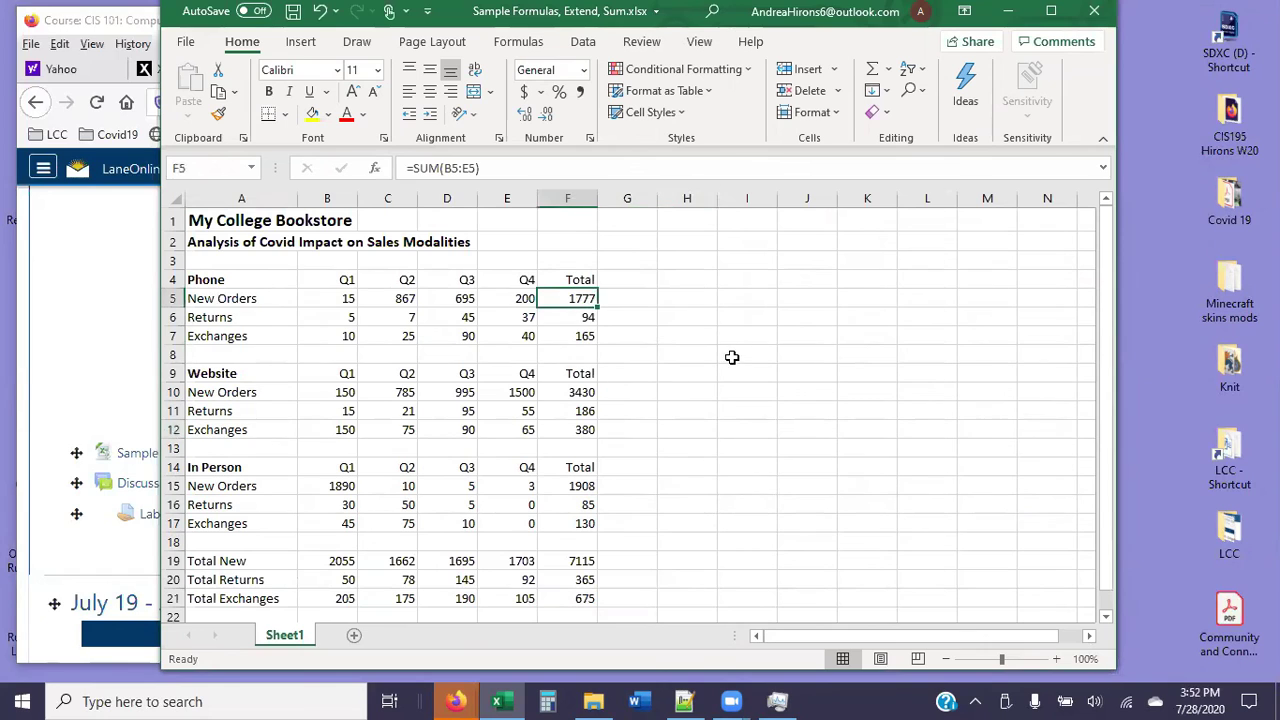
pyautogui.doubleClick(583, 298)
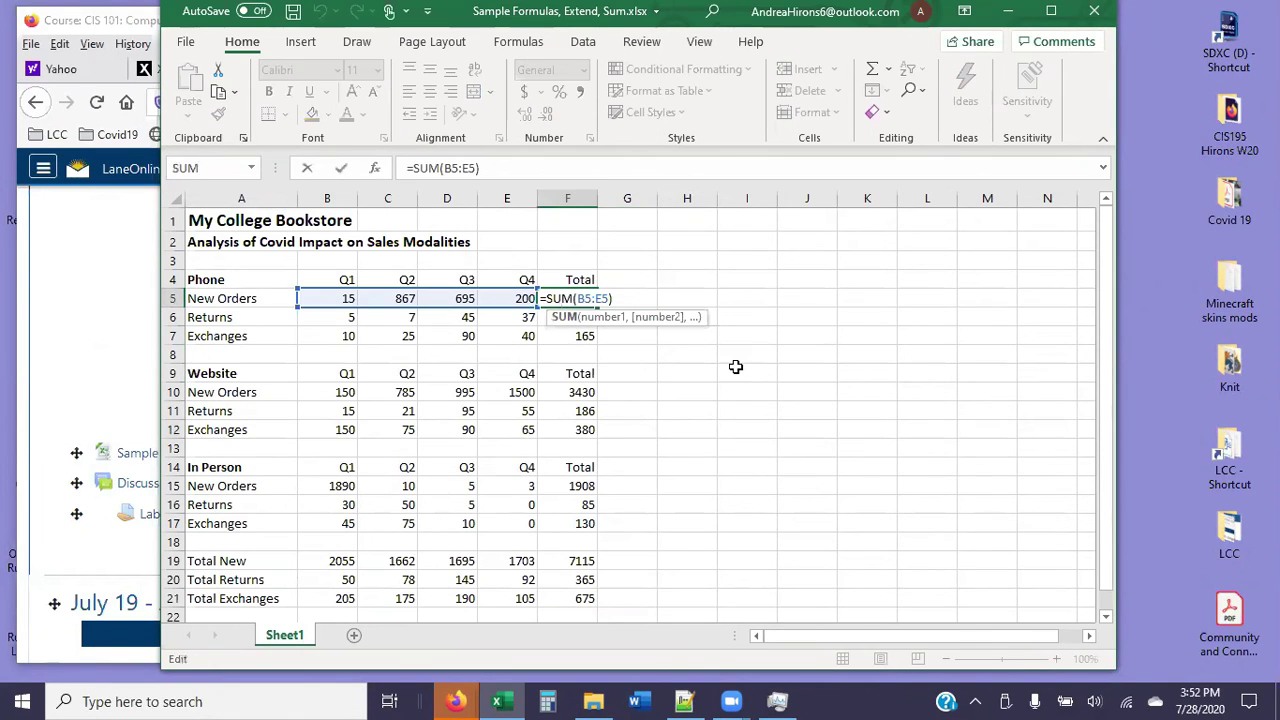
pyautogui.press('Escape')
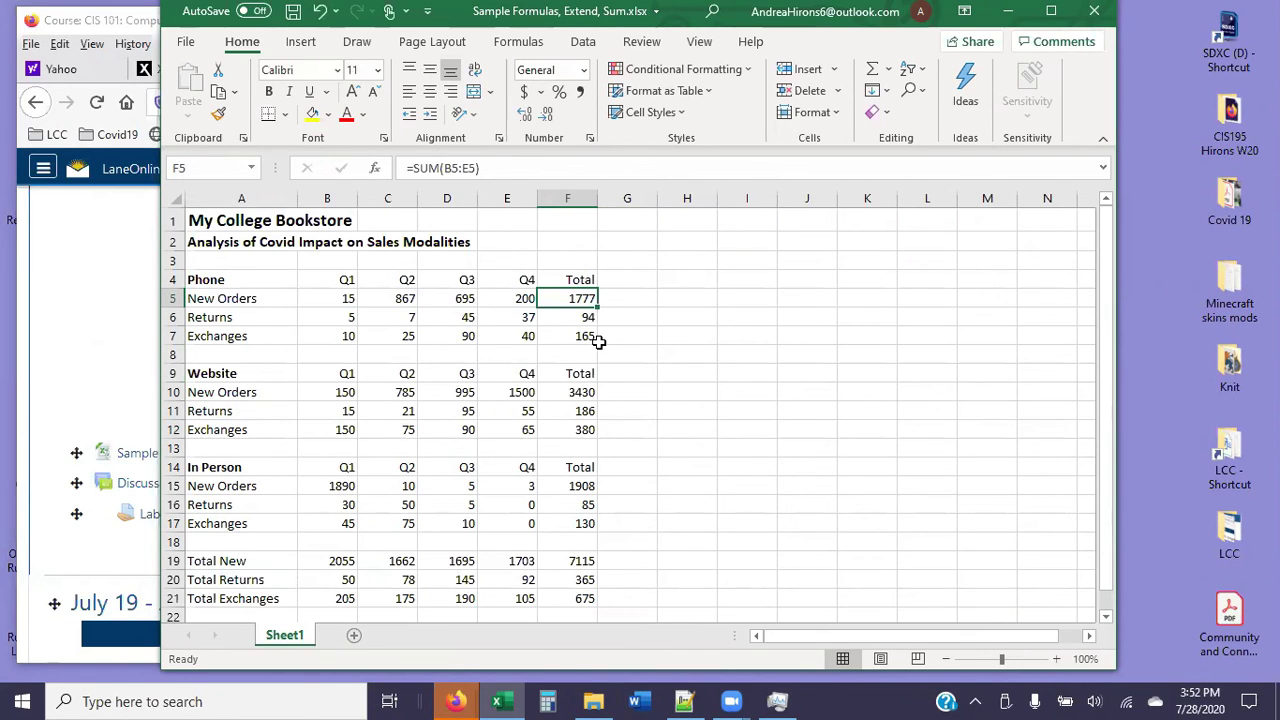
pyautogui.click(553, 336)
pyautogui.hotkey('alt', '=')
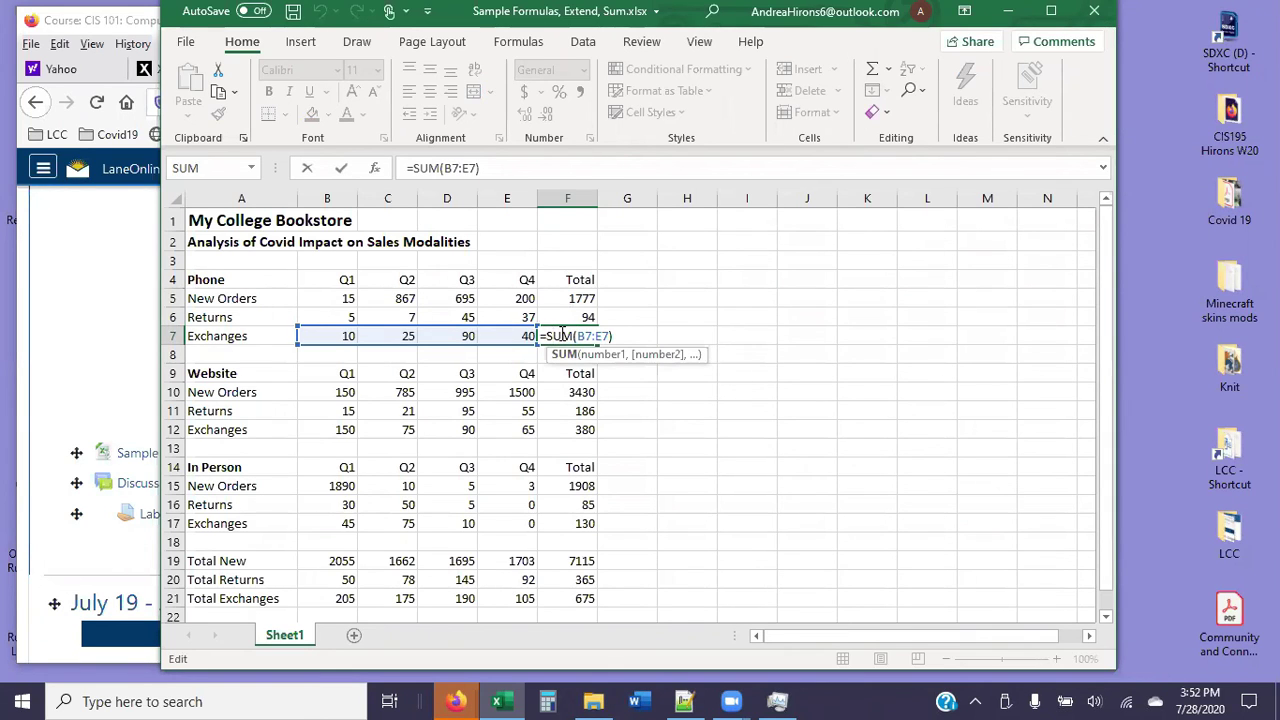
pyautogui.hotkey('ctrl', 'Return')
pyautogui.click(570, 298)
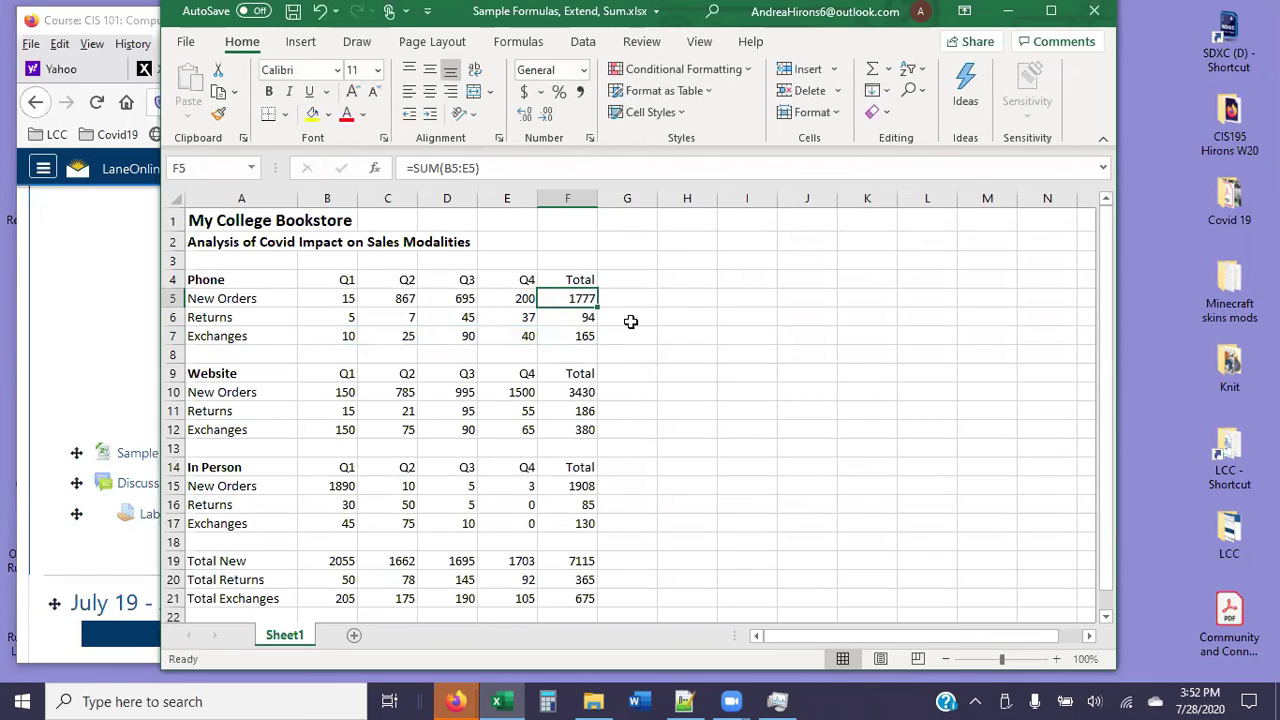
pyautogui.click(568, 316)
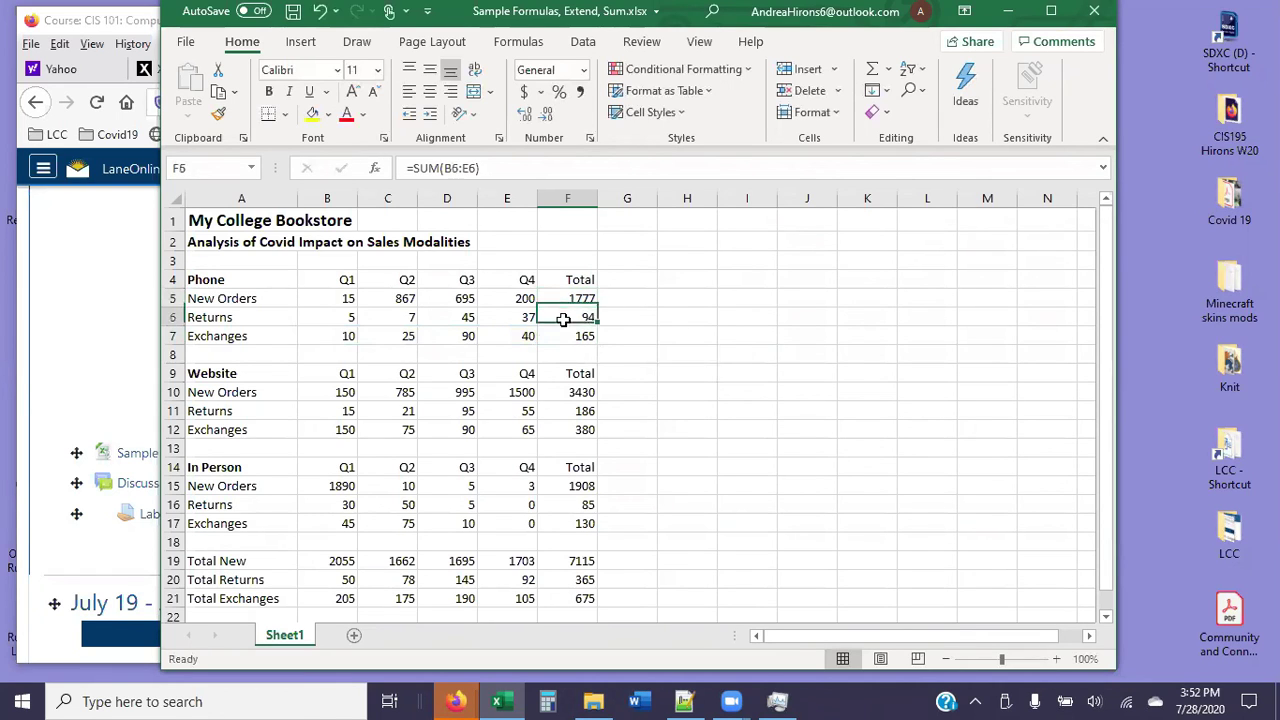
# - Examine the Phone Exchanges total formula in F7 alongside the row label and the quarterly values in B7 through E7
pyautogui.click(563, 334)
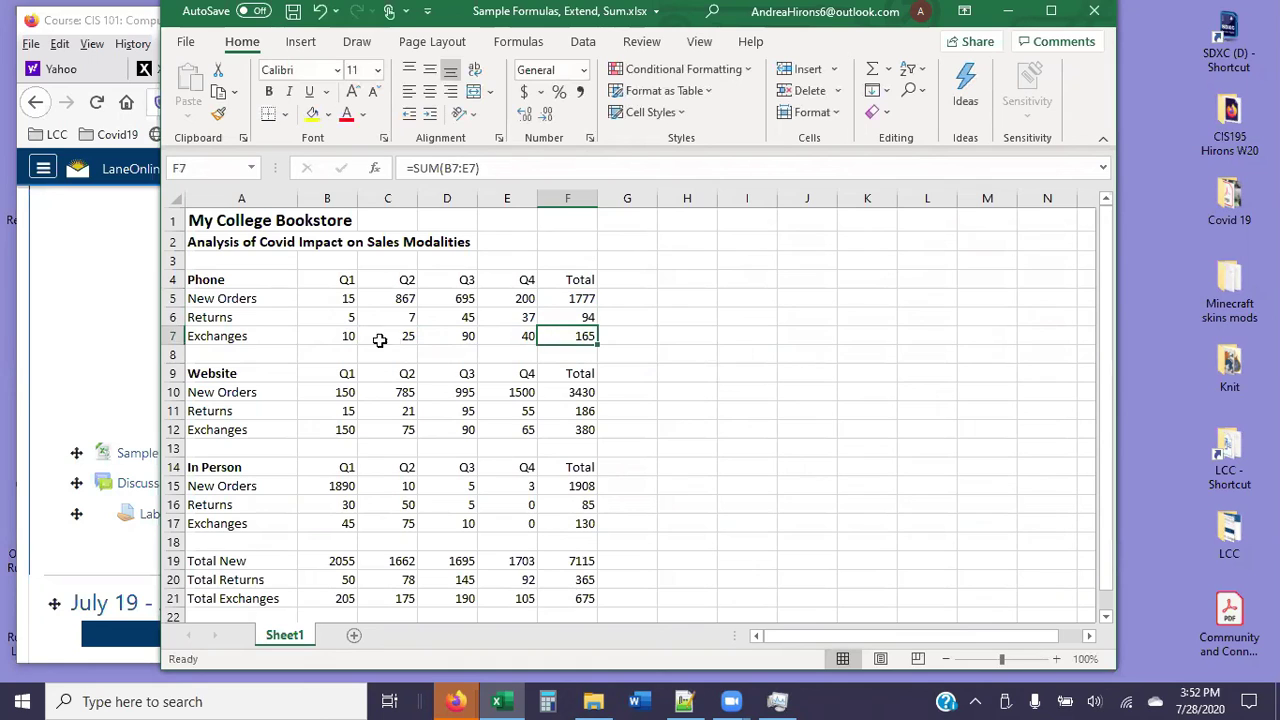
pyautogui.moveTo(237, 337); pyautogui.dragTo(490, 334)
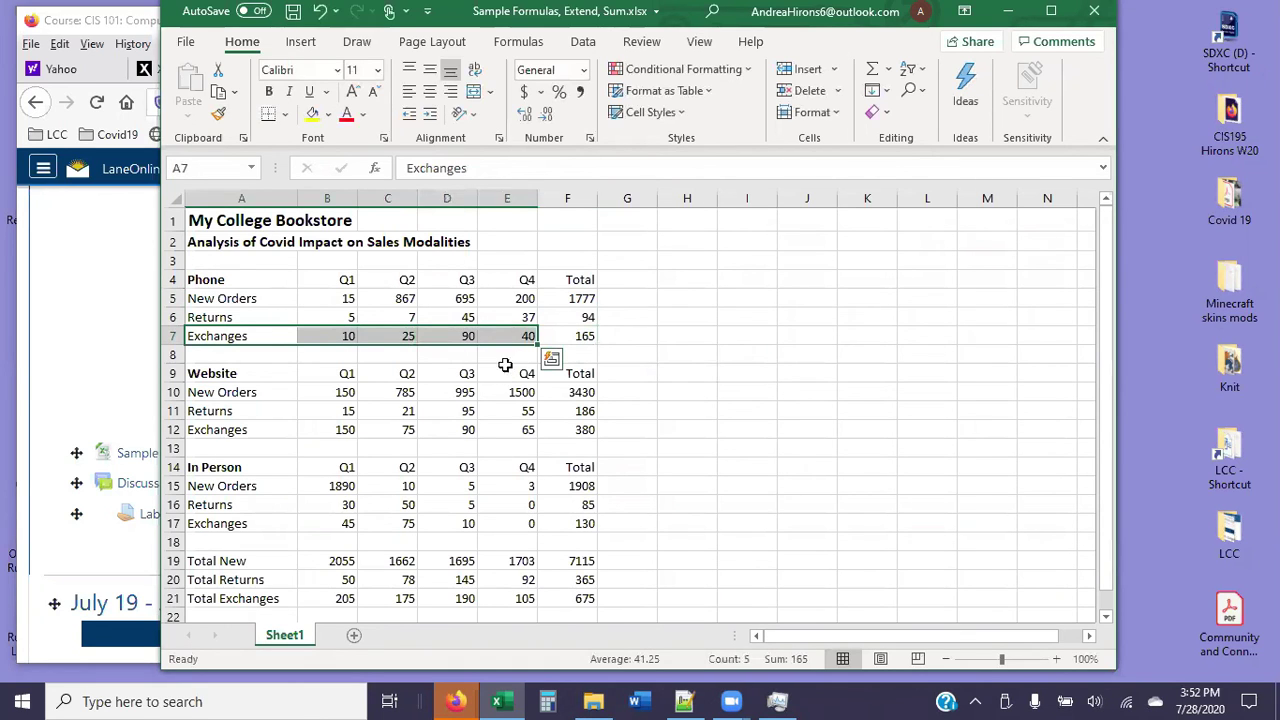
pyautogui.click(575, 336)
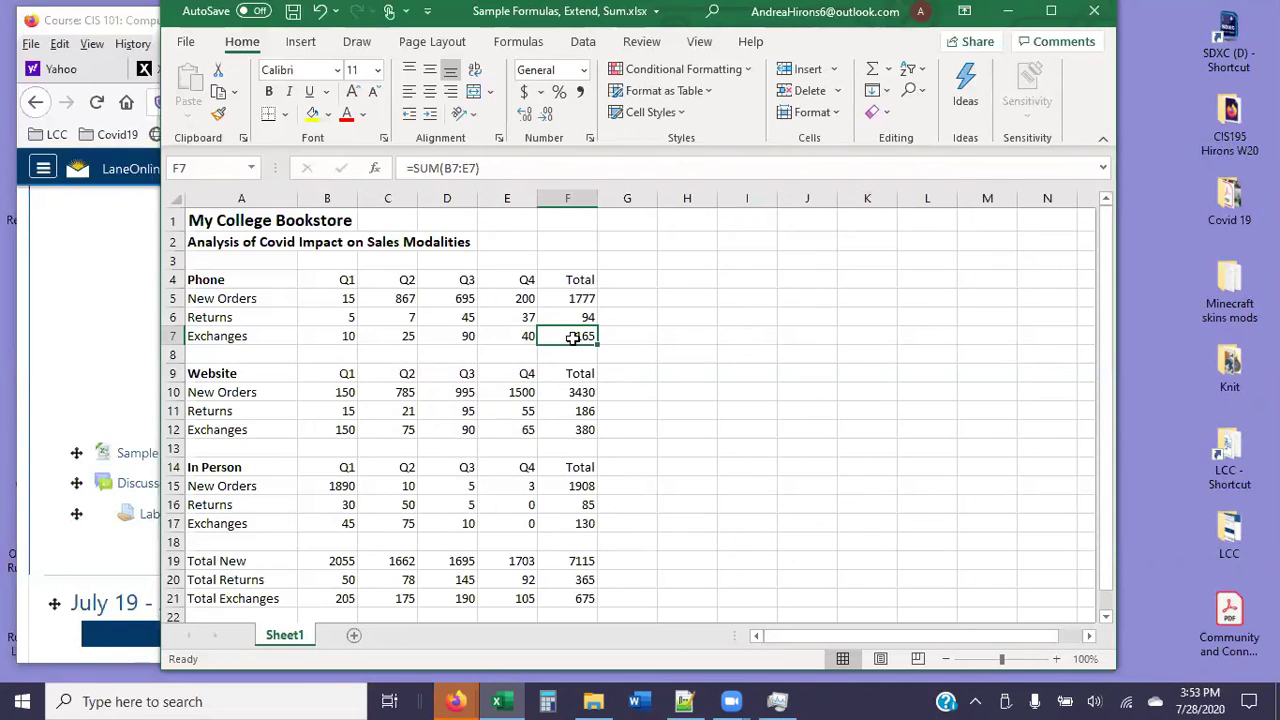
pyautogui.click(330, 336)
pyautogui.click(405, 336)
pyautogui.click(458, 336)
pyautogui.click(510, 336)
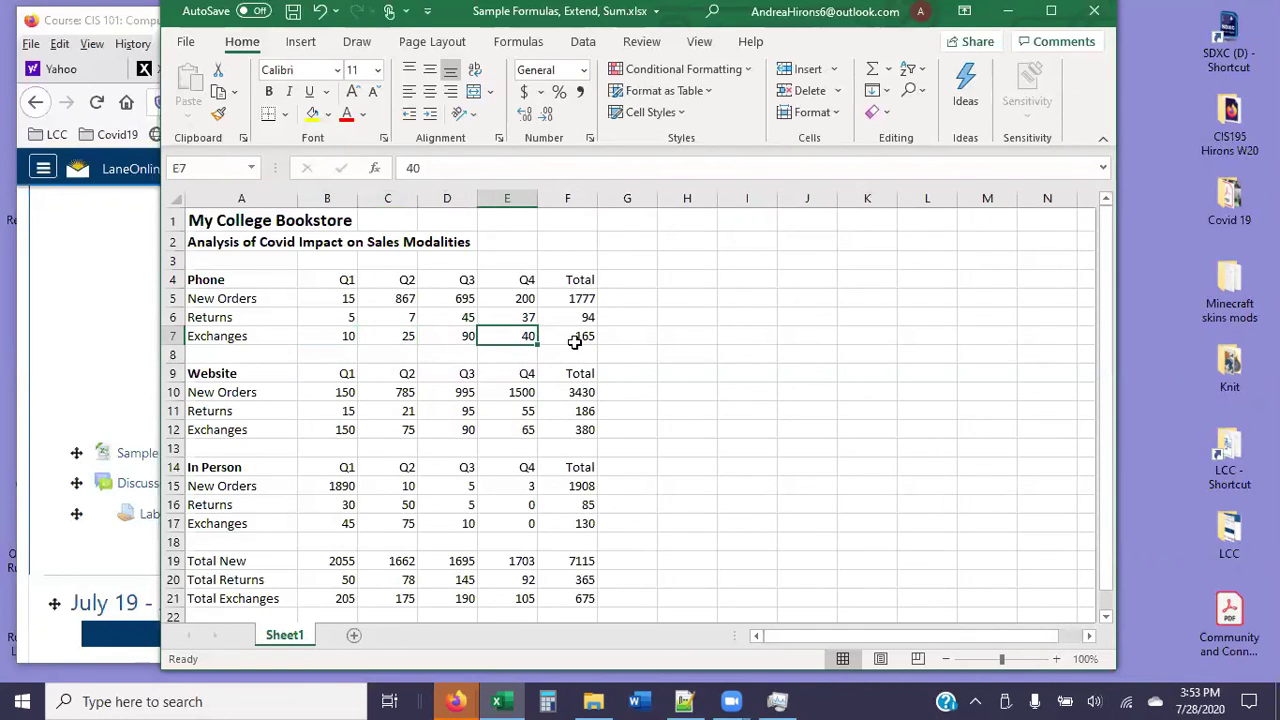
pyautogui.click(578, 338)
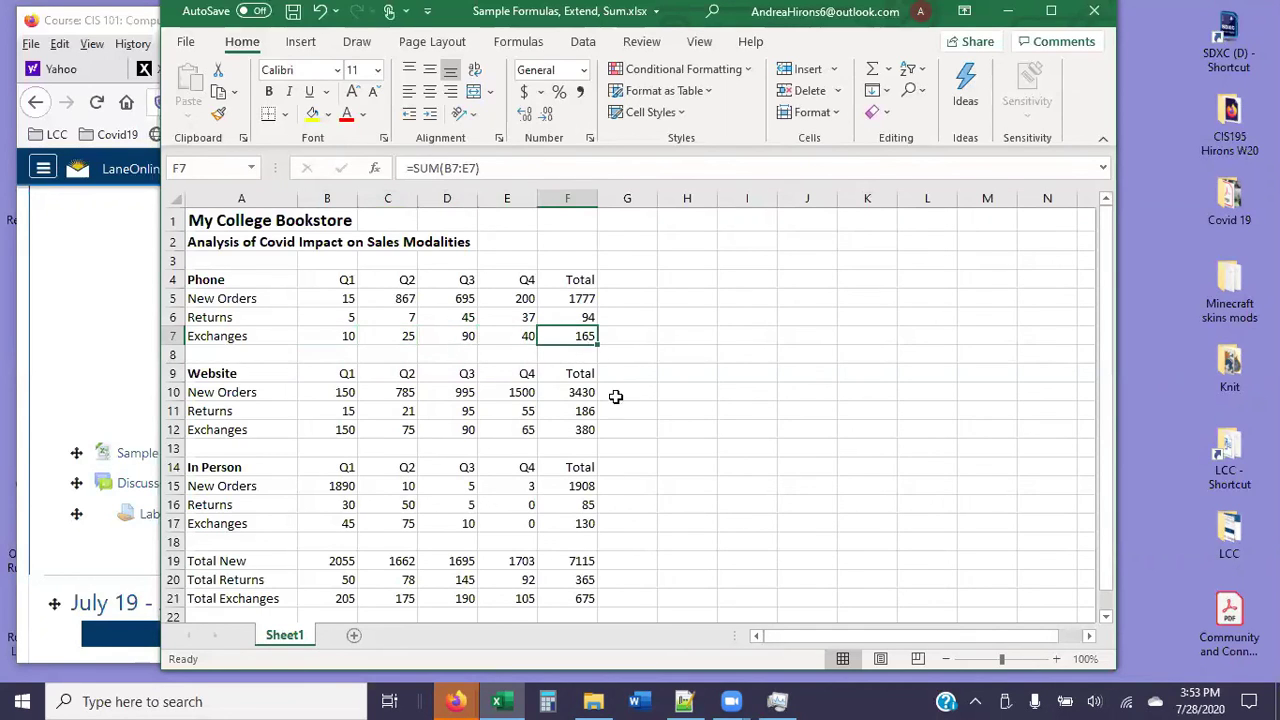
pyautogui.click(694, 388)
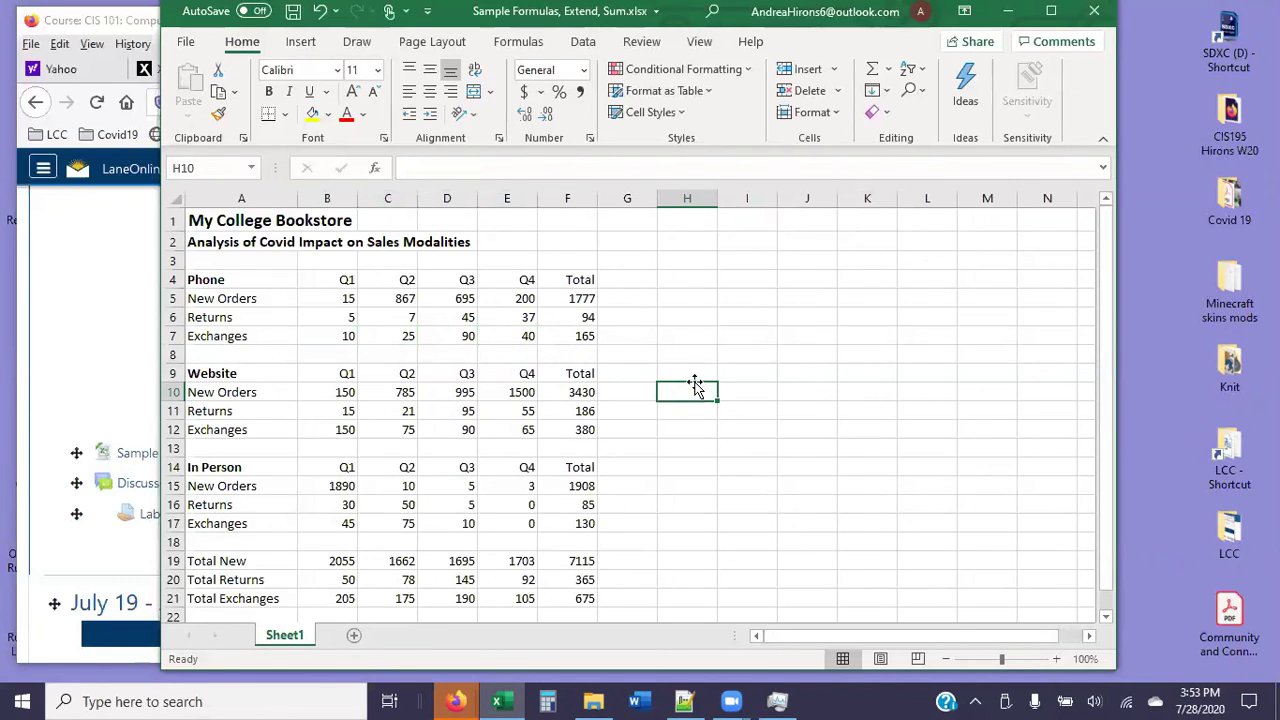
pyautogui.click(588, 338)
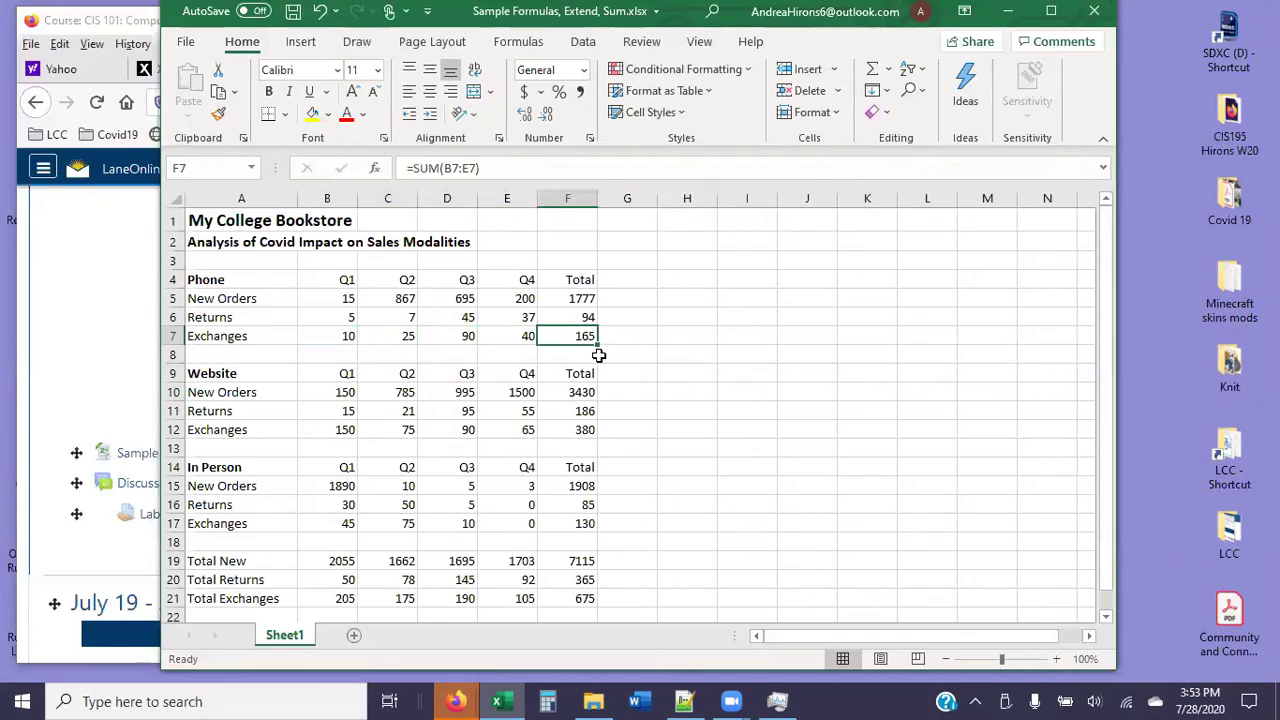
# - Compare the SUM formula in the Phone New Orders total F5 with the Exchanges total F7 and the quarterly entries they add
pyautogui.click(327, 296)
pyautogui.click(573, 297)
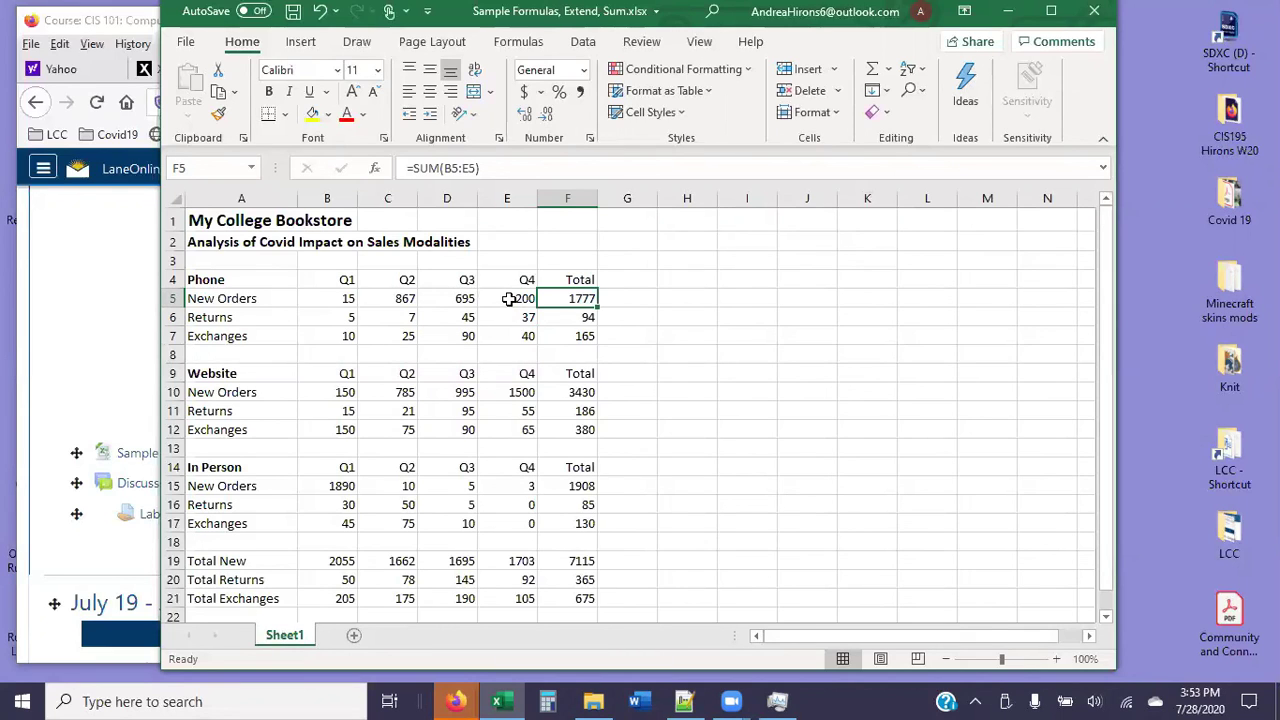
pyautogui.click(570, 335)
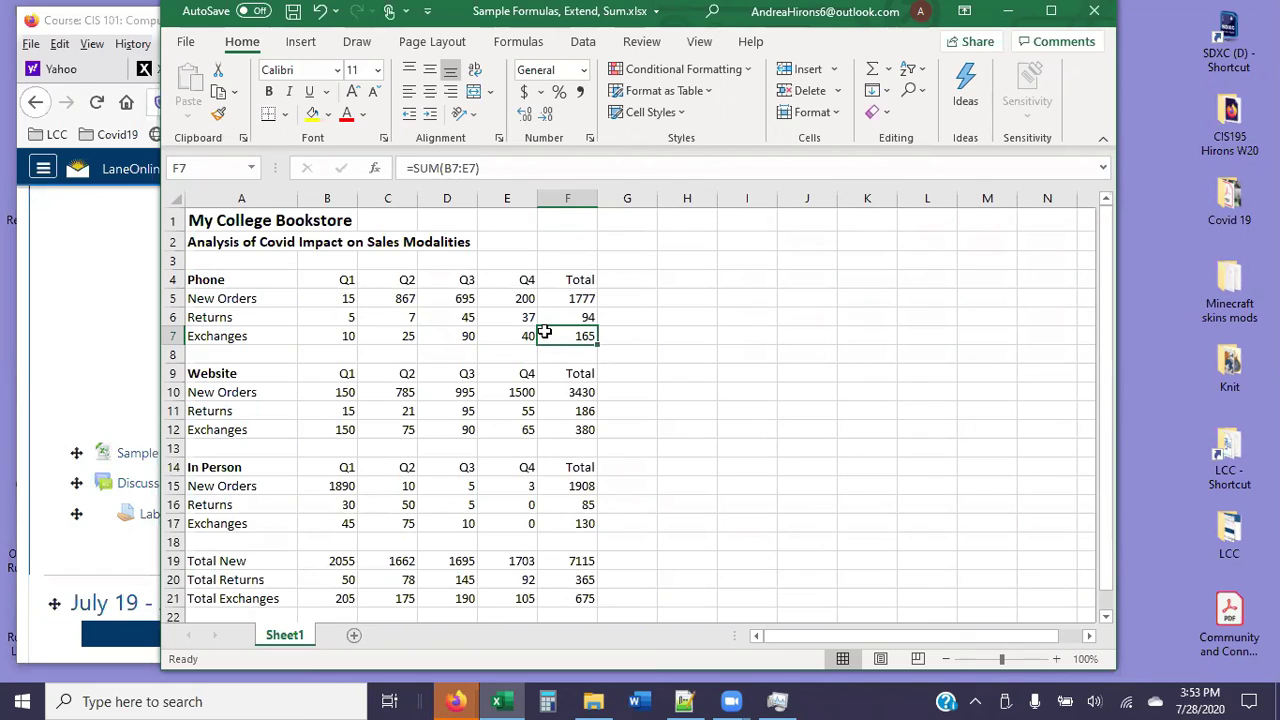
pyautogui.click(253, 336)
pyautogui.click(589, 300)
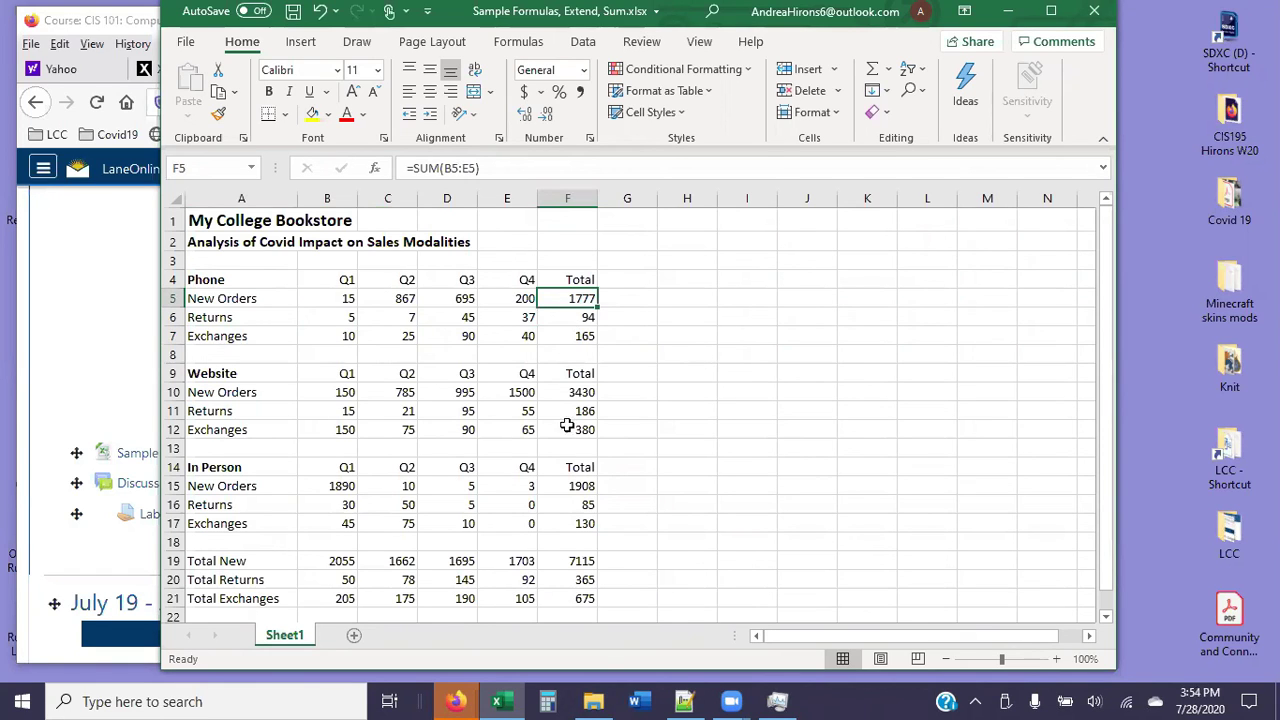
pyautogui.click(636, 470)
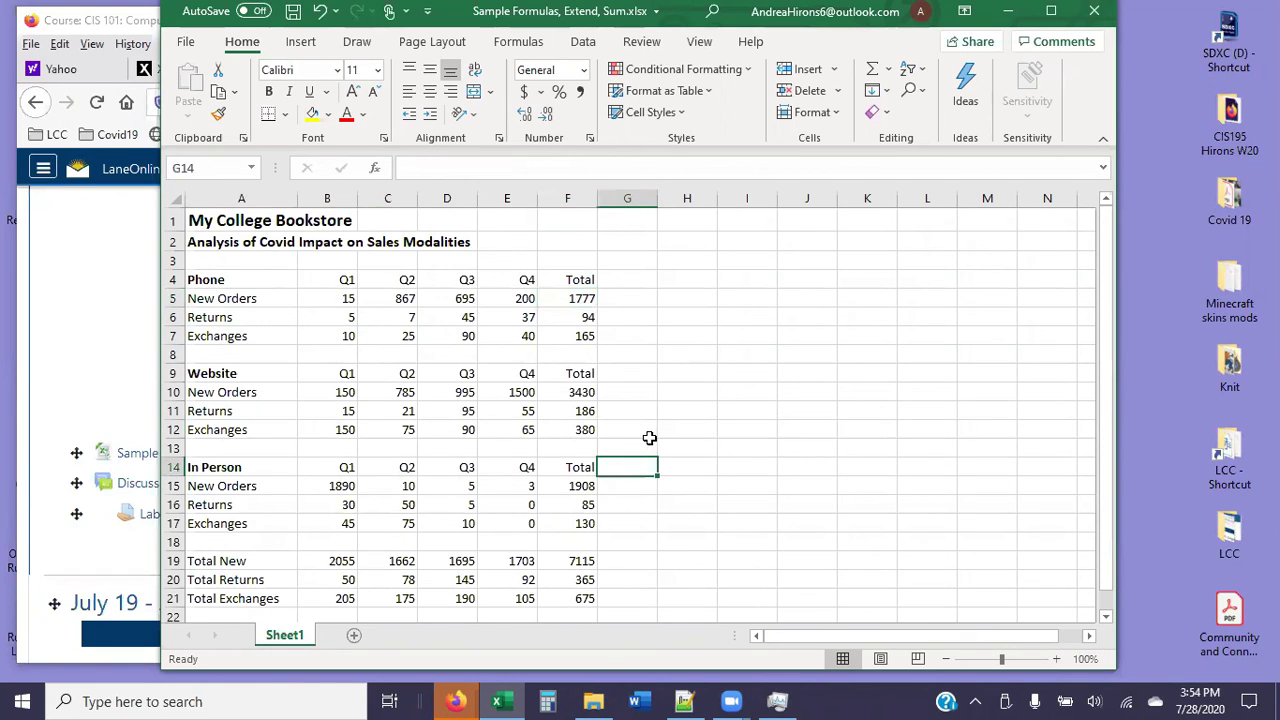
pyautogui.scroll(-2, 649, 437)
pyautogui.scroll(2, 649, 437)
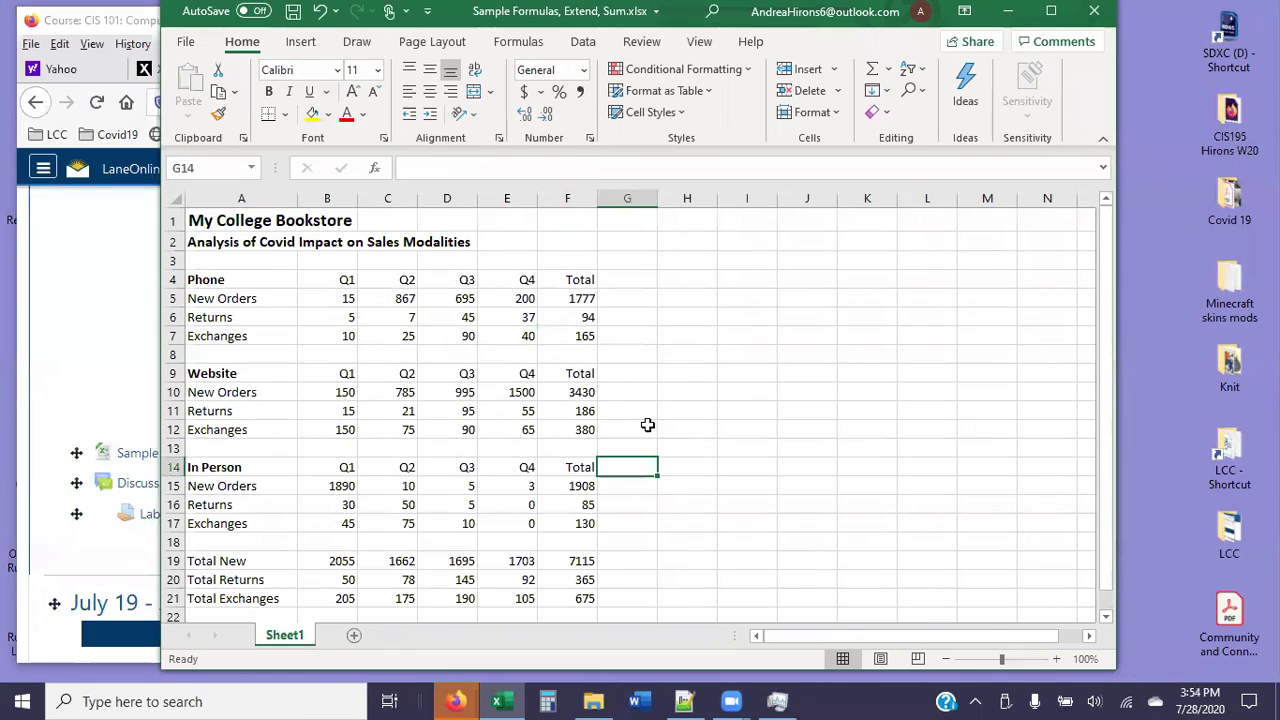
pyautogui.click(521, 298)
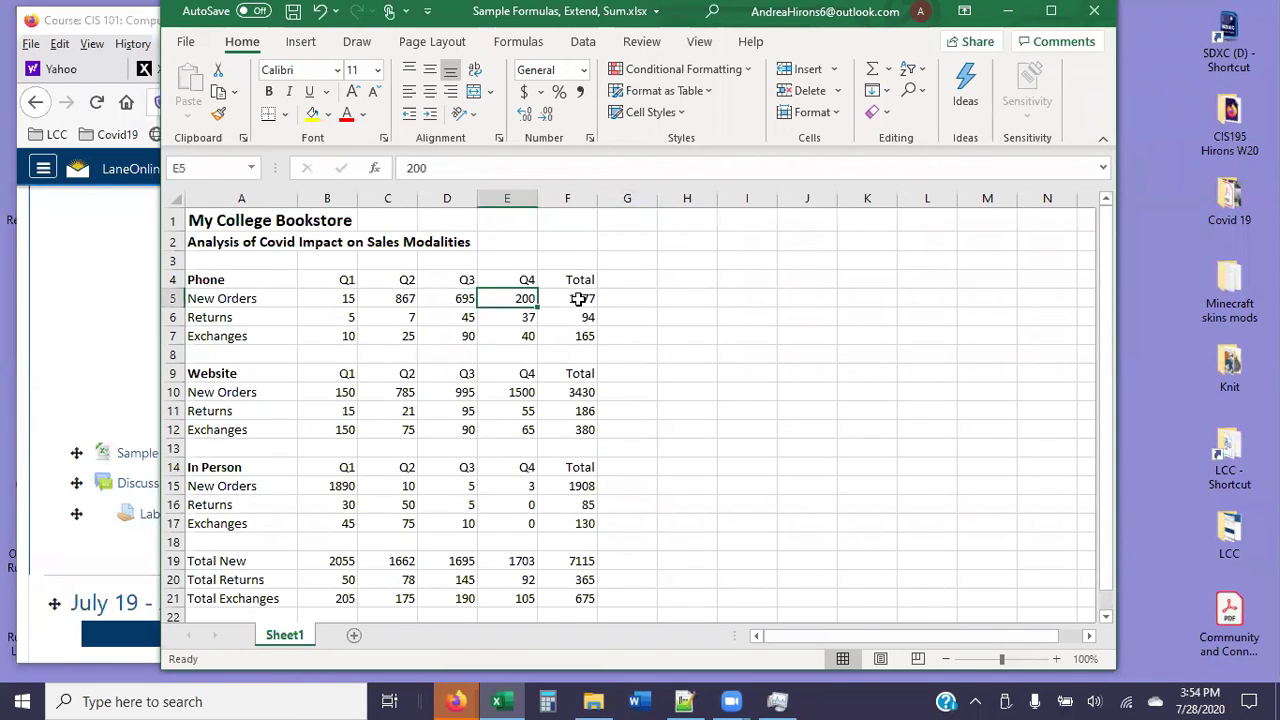
pyautogui.click(578, 298)
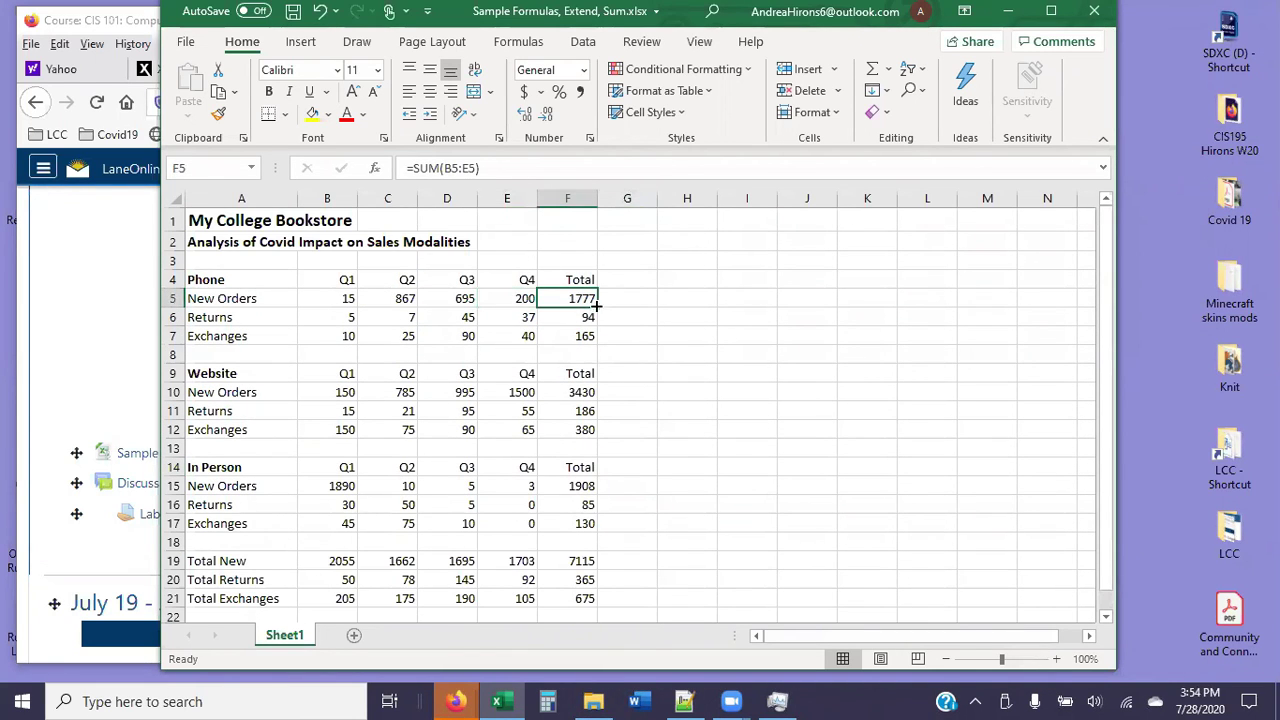
# - Inspect the addition formula behind the Q2 Total New figure in C19 and look back over the three modality sections
pyautogui.scroll(-4, 694, 432)
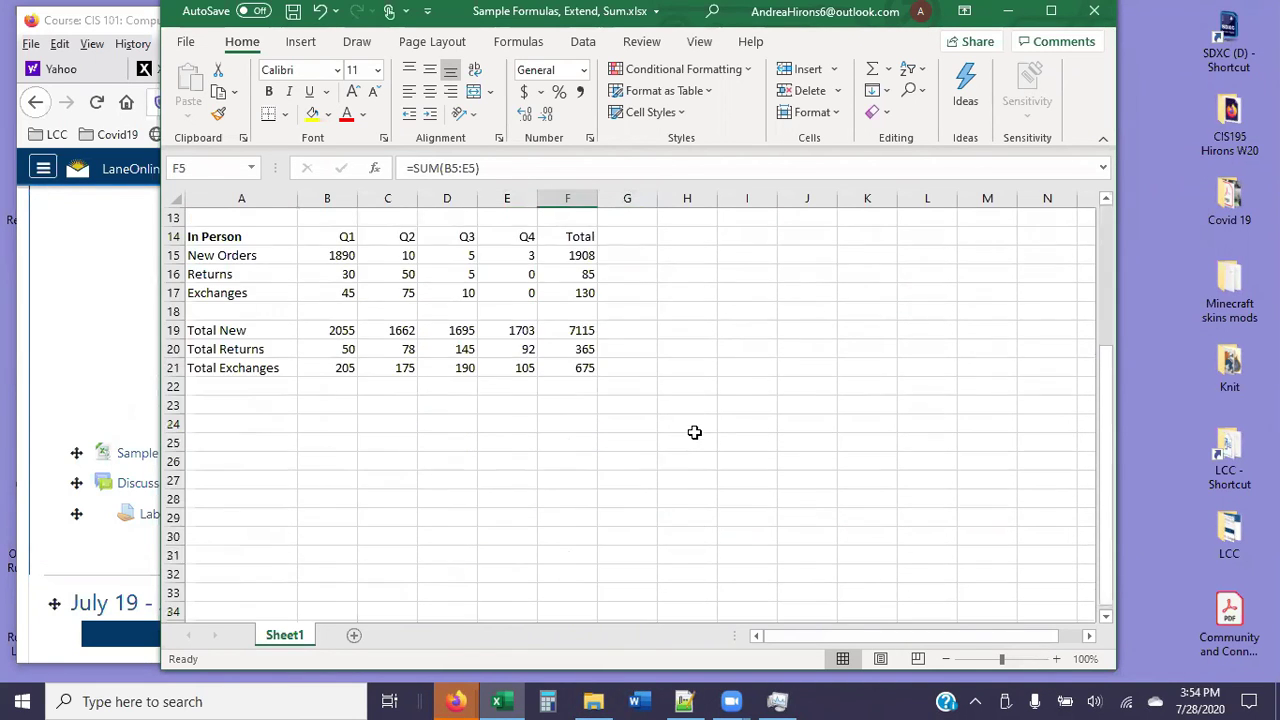
pyautogui.click(391, 330)
pyautogui.scroll(1, 503, 468)
pyautogui.scroll(2, 503, 468)
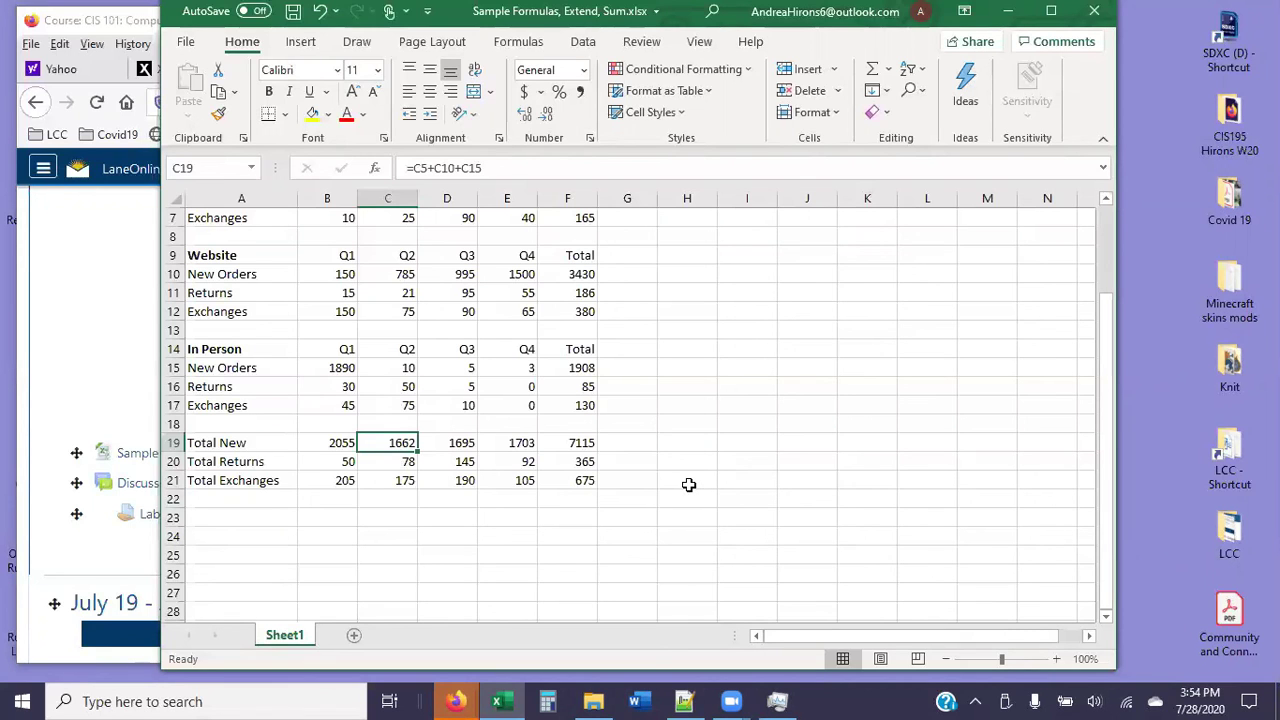
pyautogui.scroll(2, 689, 485)
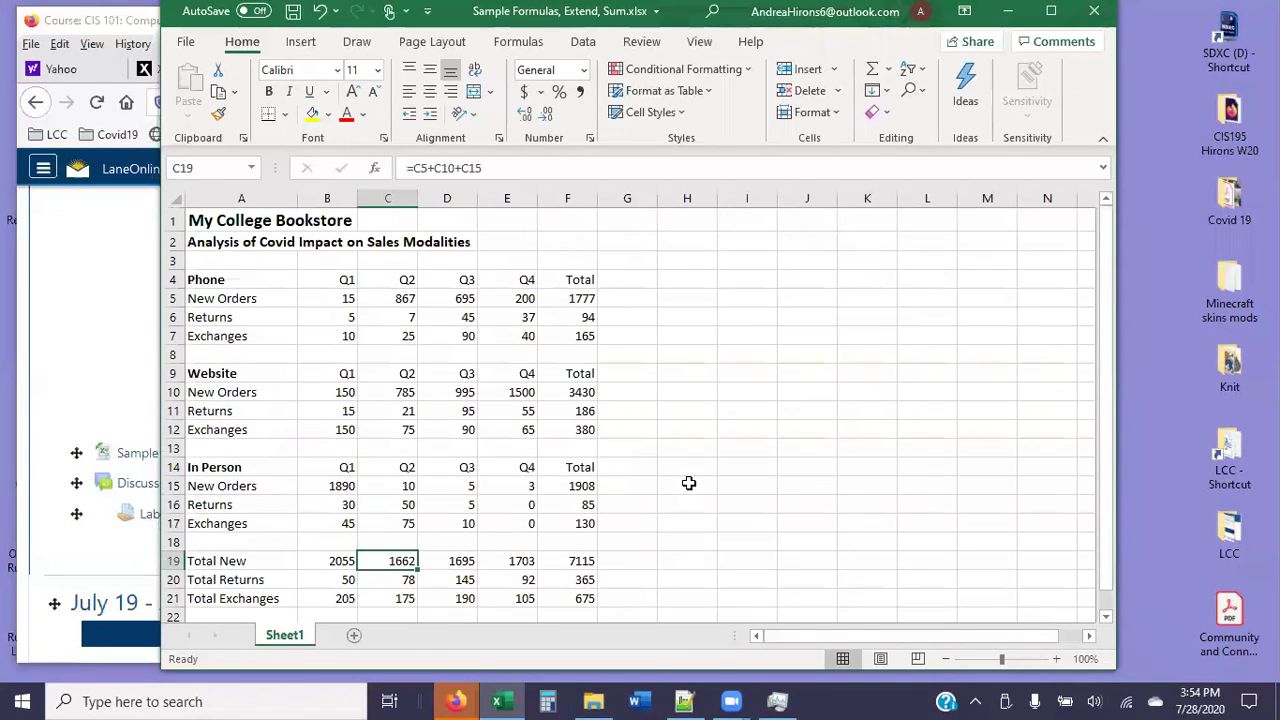